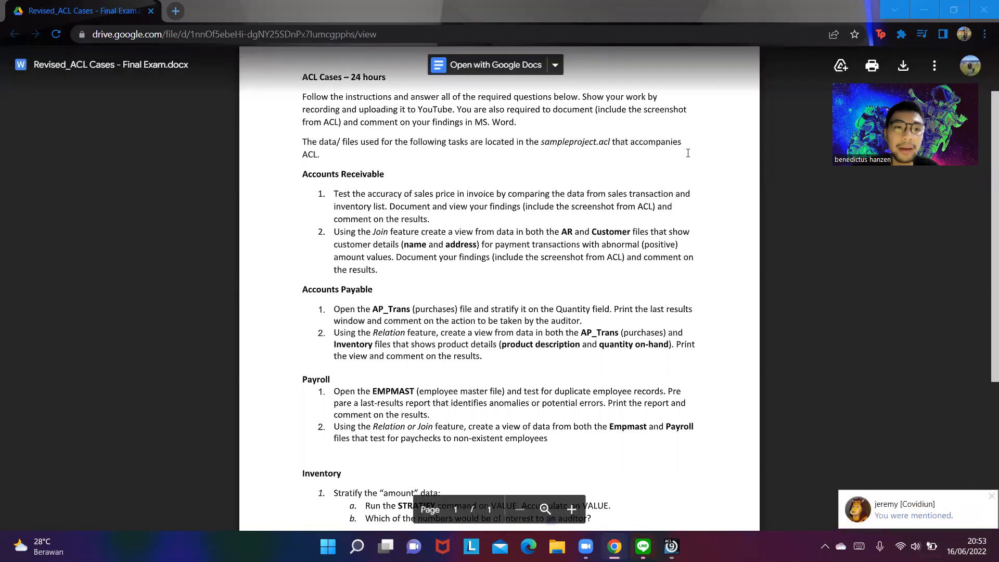
- Review the case tasks in the exam document, then switch to the Sample Project in ACL 9
{"action": "scroll", "coordinate": [549, 143], "scroll_direction": "down", "scroll_amount": 1}
{"action": "scroll", "coordinate": [550, 143], "scroll_direction": "up", "scroll_amount": 1}
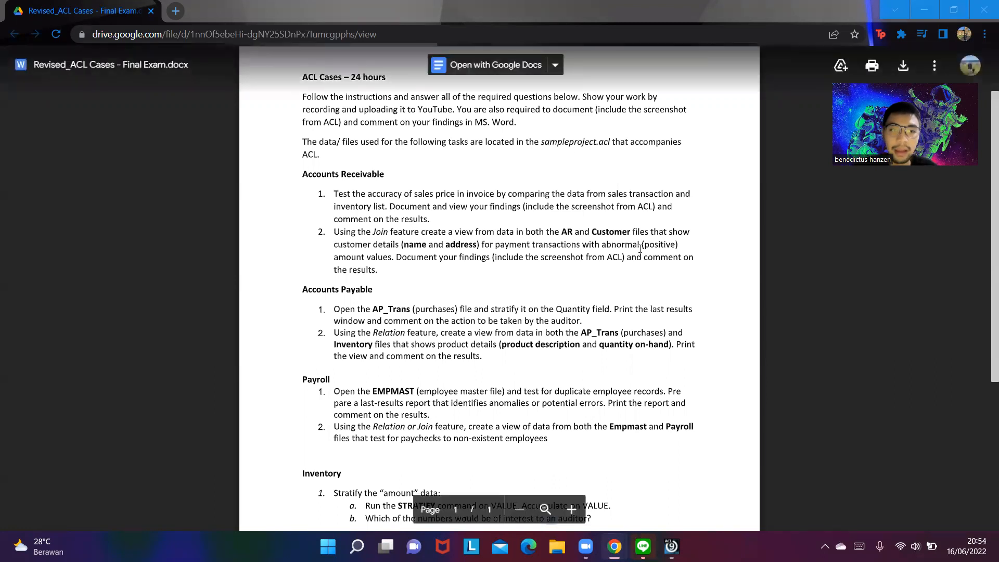
{"action": "key", "text": "super+Tab"}
{"action": "key", "text": "alt+Tab"}
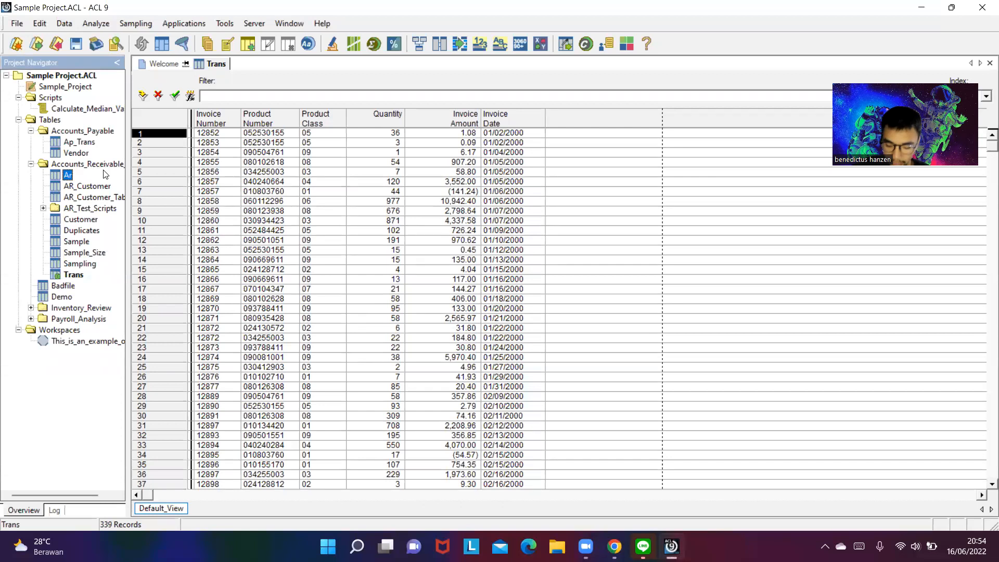
{"action": "left_click", "coordinate": [75, 276]}
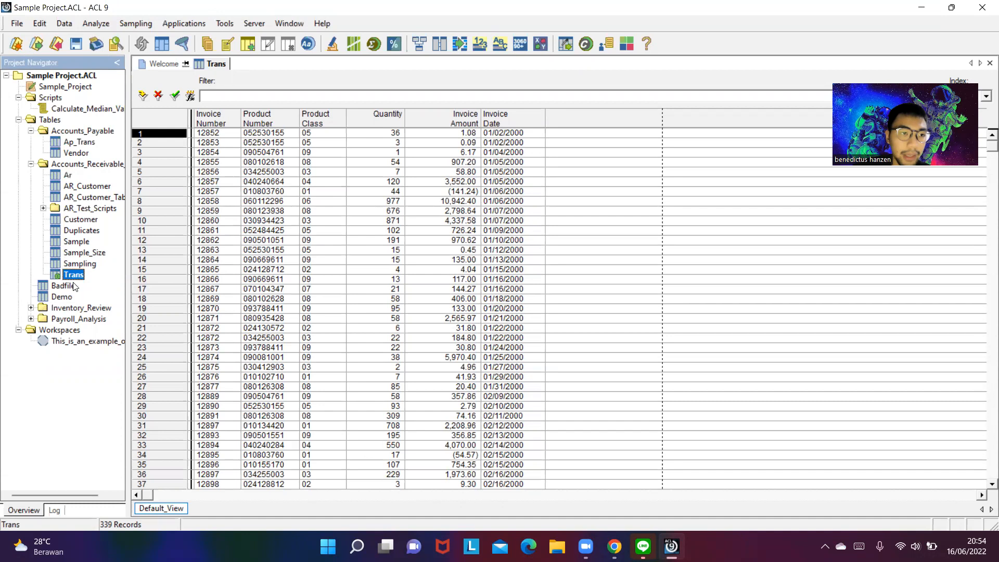
{"action": "left_click", "coordinate": [72, 175]}
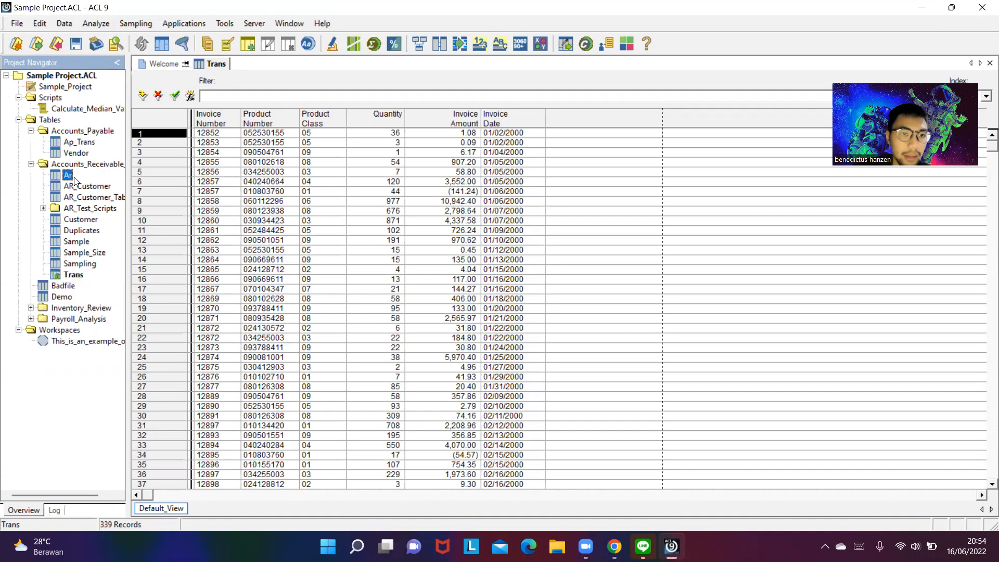
{"action": "left_click", "coordinate": [77, 279]}
{"action": "left_click", "coordinate": [69, 177]}
{"action": "left_click", "coordinate": [78, 263]}
{"action": "left_click", "coordinate": [77, 242]}
{"action": "left_click", "coordinate": [81, 277]}
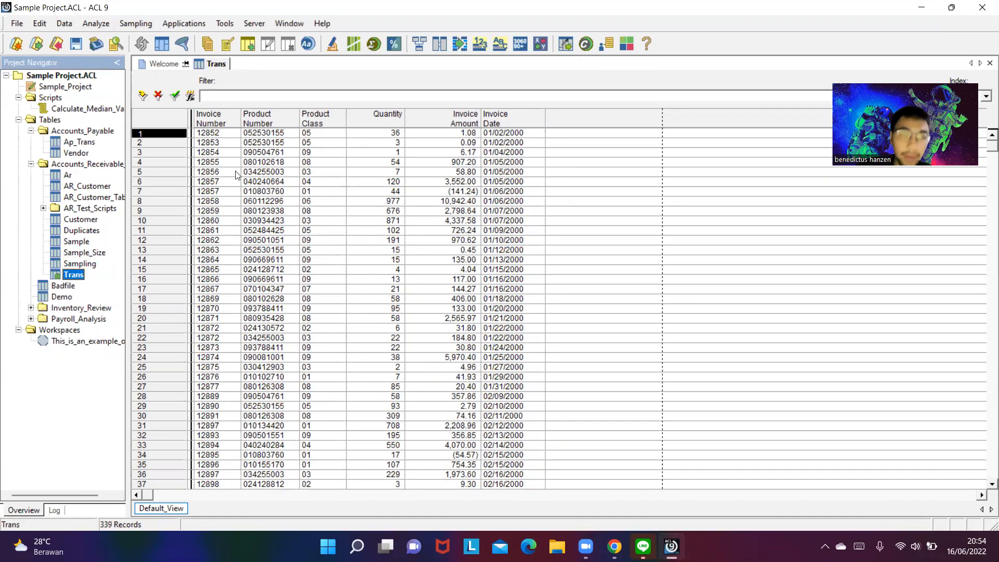
- Start joining the Trans table with Inventory as the secondary table
{"action": "left_click", "coordinate": [67, 24]}
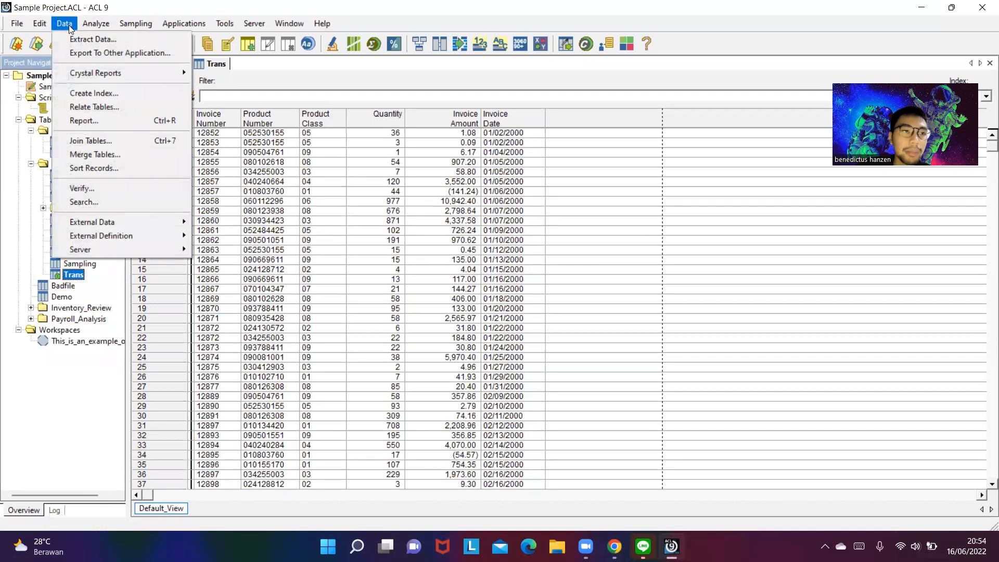
{"action": "left_click", "coordinate": [112, 138]}
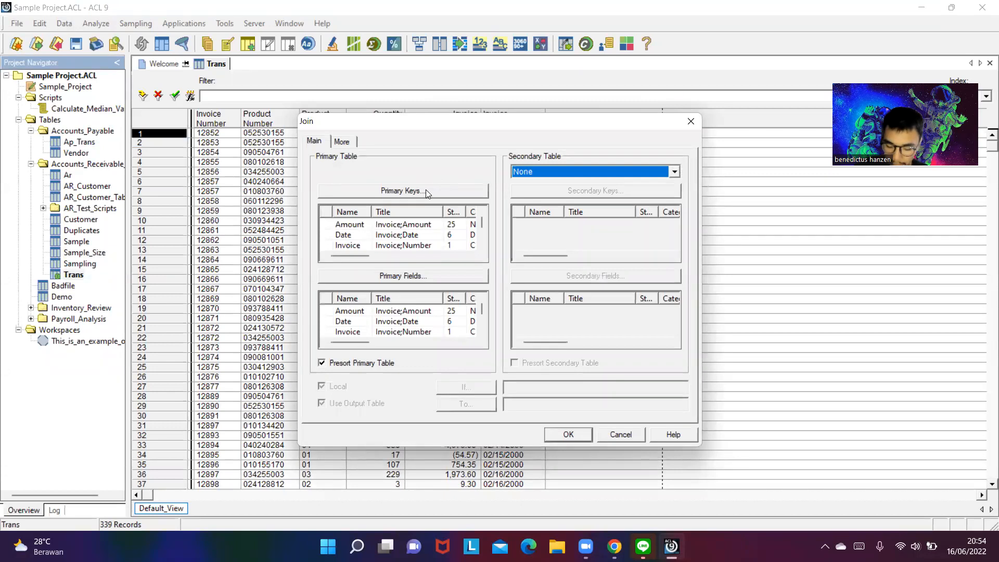
{"action": "left_click", "coordinate": [675, 172]}
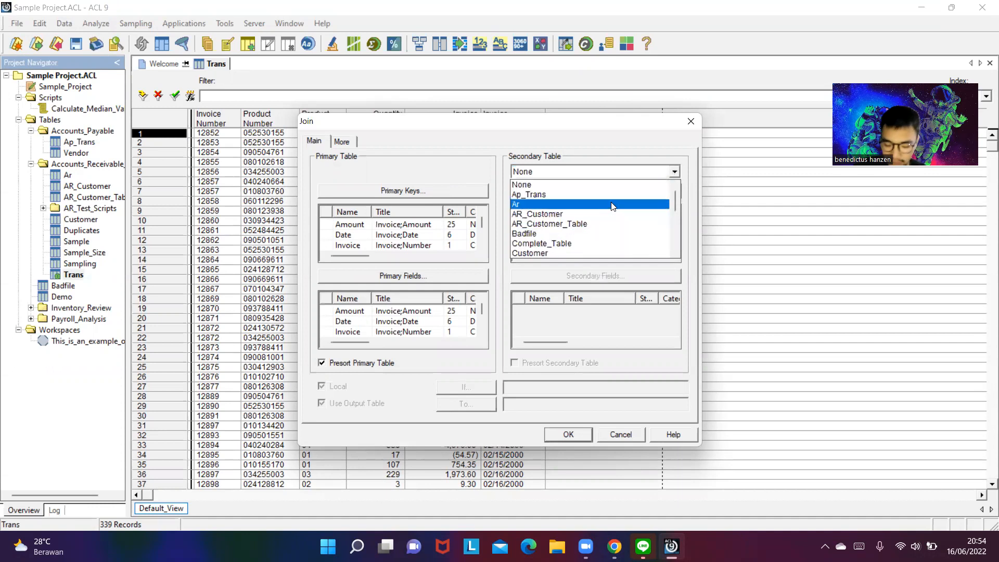
{"action": "scroll", "coordinate": [567, 234], "scroll_direction": "down", "scroll_amount": 3}
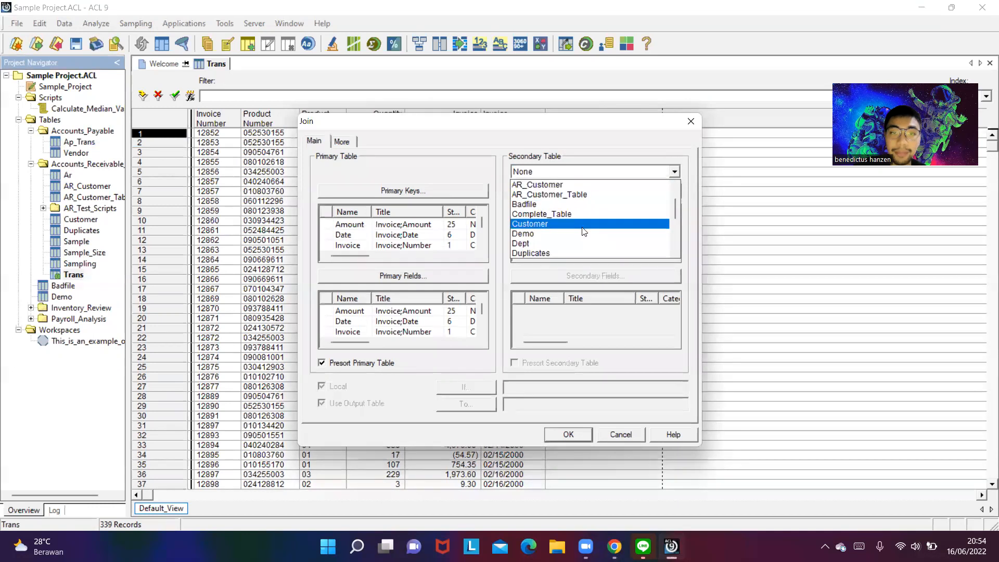
{"action": "left_click", "coordinate": [562, 214]}
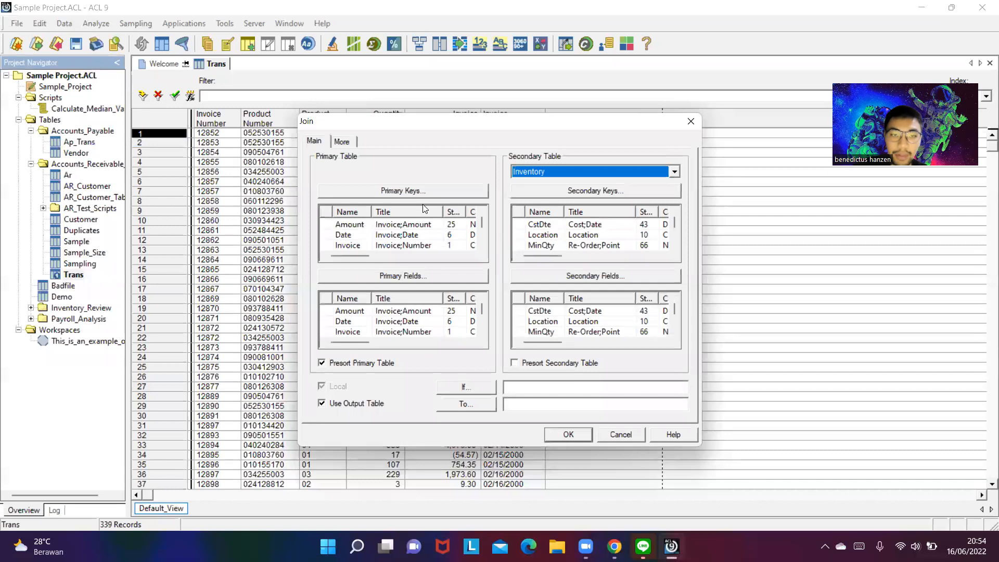
- Match the tables on product number, with Prodno as the primary key and ProdNo as the secondary key
{"action": "left_click", "coordinate": [419, 191]}
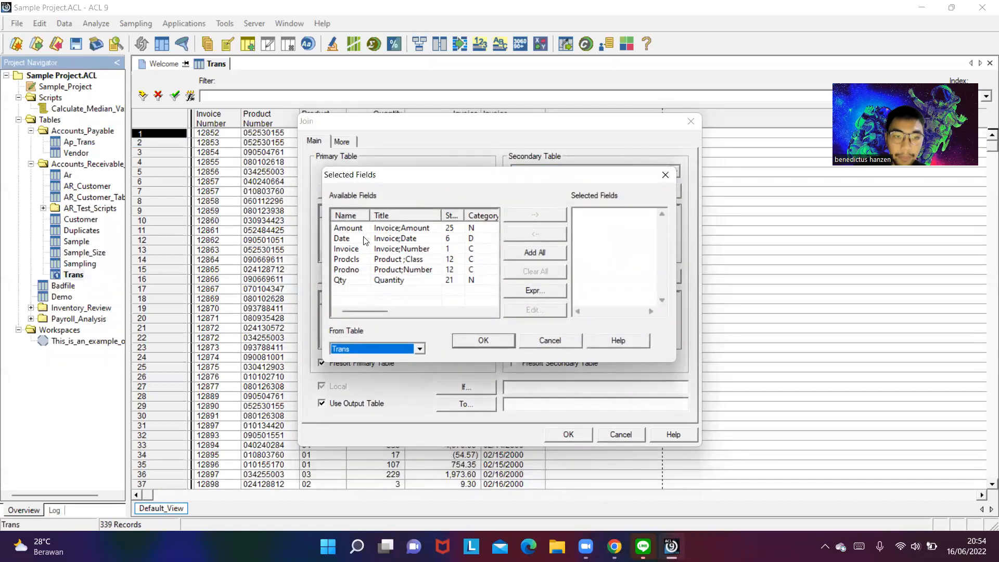
{"action": "double_click", "coordinate": [365, 269]}
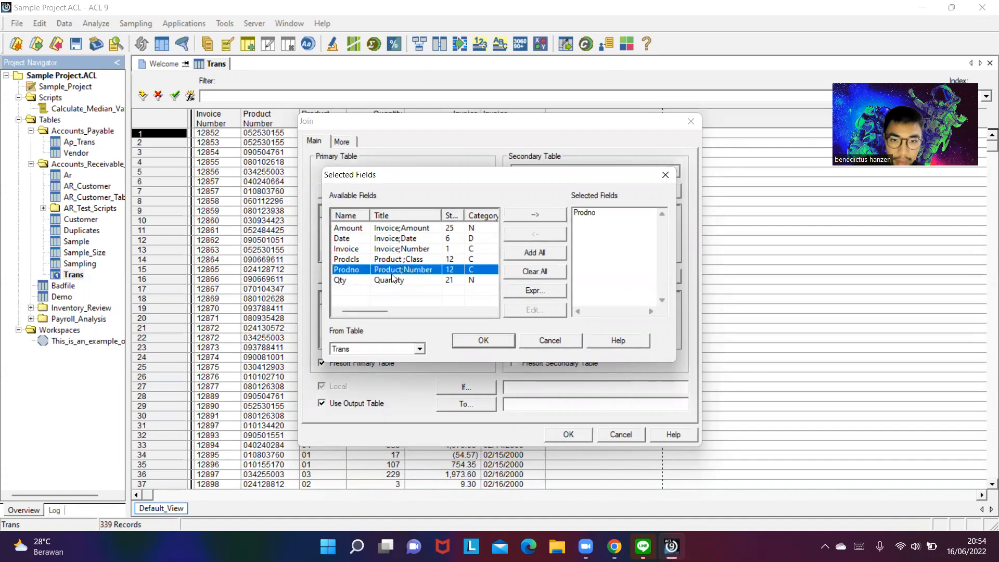
{"action": "left_click", "coordinate": [484, 342]}
{"action": "left_click", "coordinate": [585, 192]}
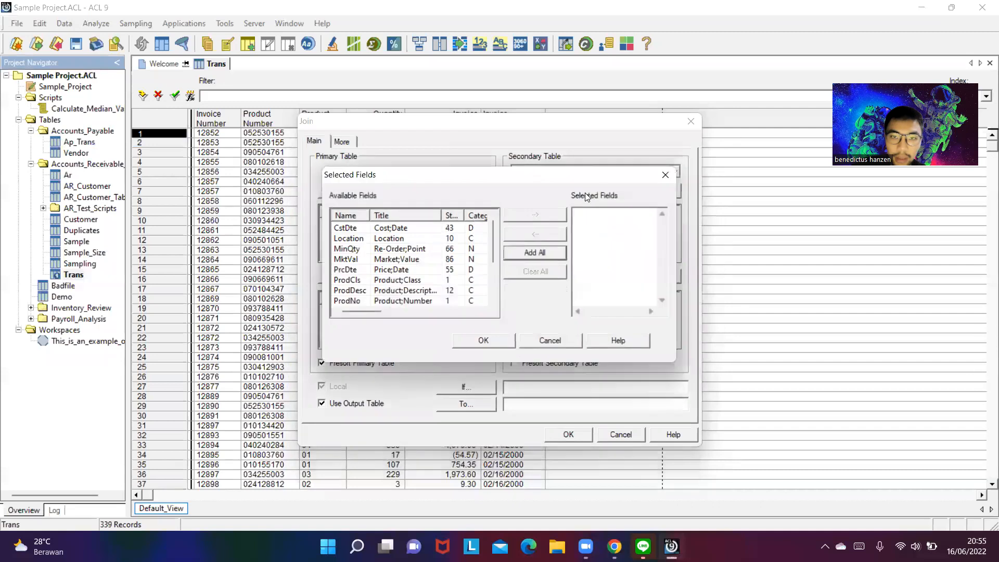
{"action": "left_click", "coordinate": [350, 300]}
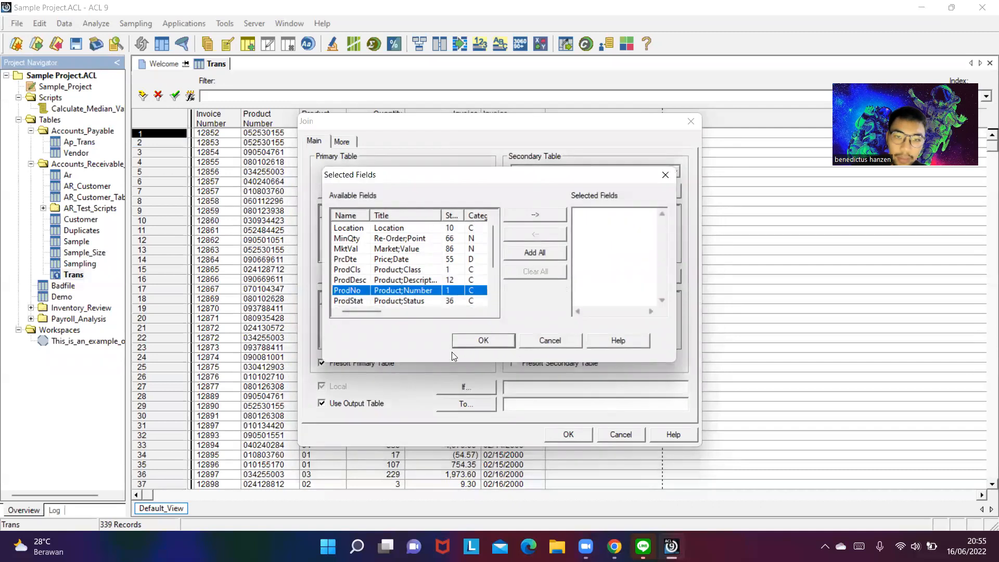
{"action": "double_click", "coordinate": [352, 290]}
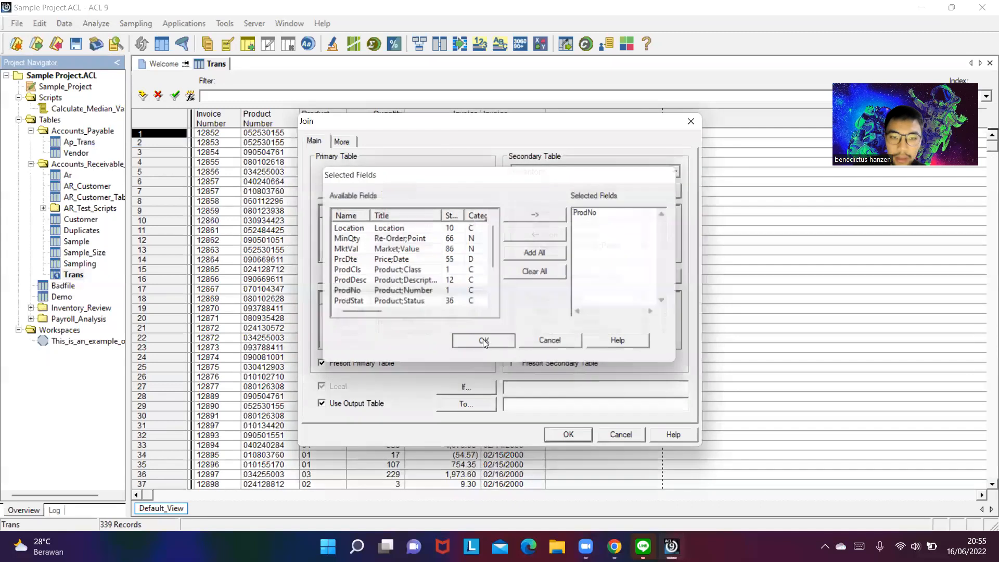
{"action": "left_click", "coordinate": [482, 340]}
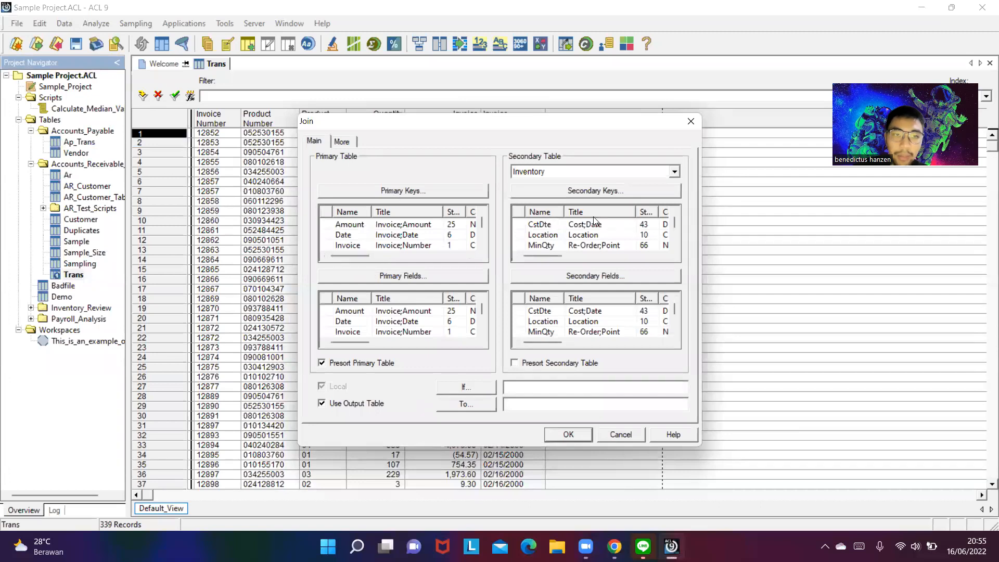
- Include Qty, Amount and Prodno from Trans as the primary fields of the join
{"action": "left_click", "coordinate": [402, 274]}
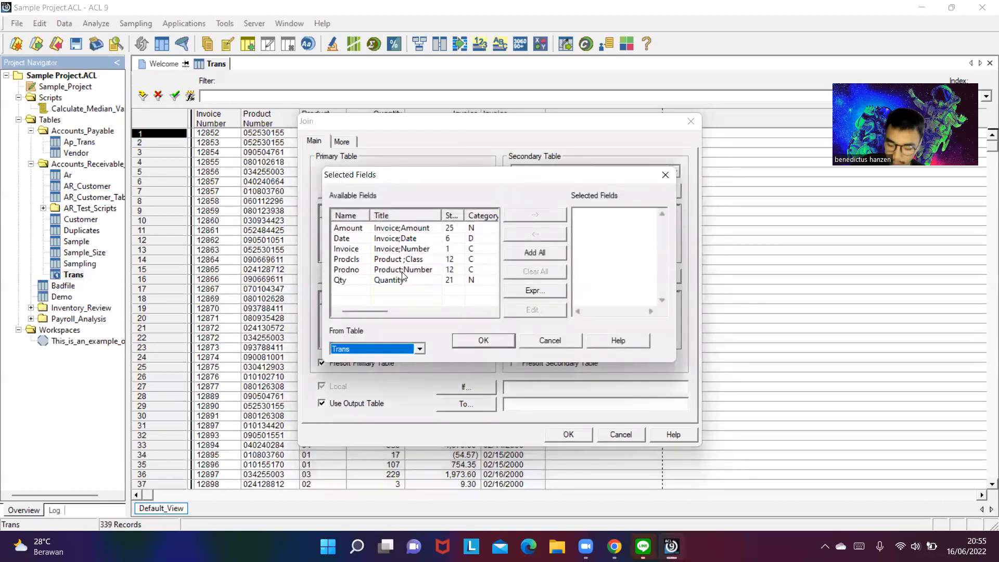
{"action": "double_click", "coordinate": [346, 282]}
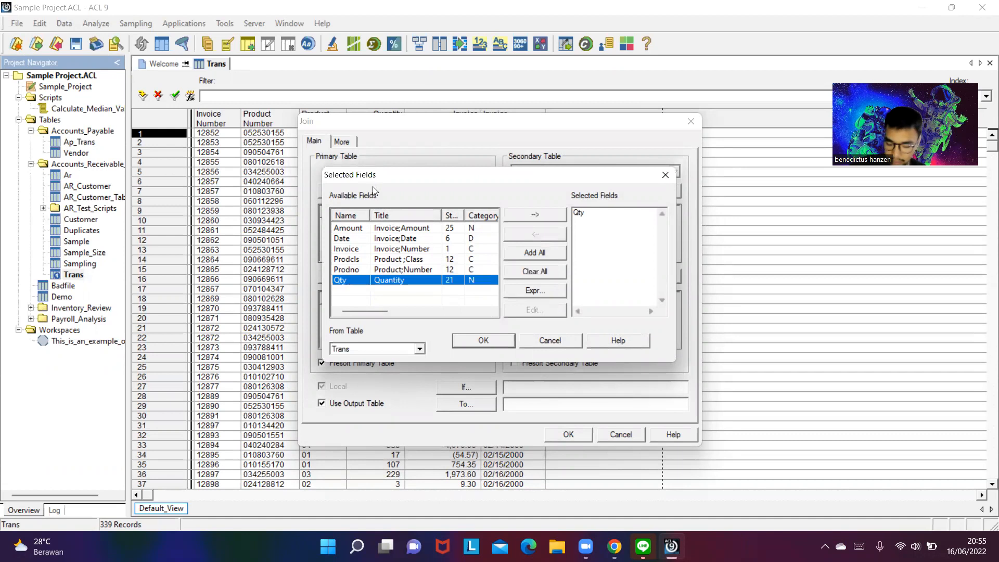
{"action": "double_click", "coordinate": [357, 229]}
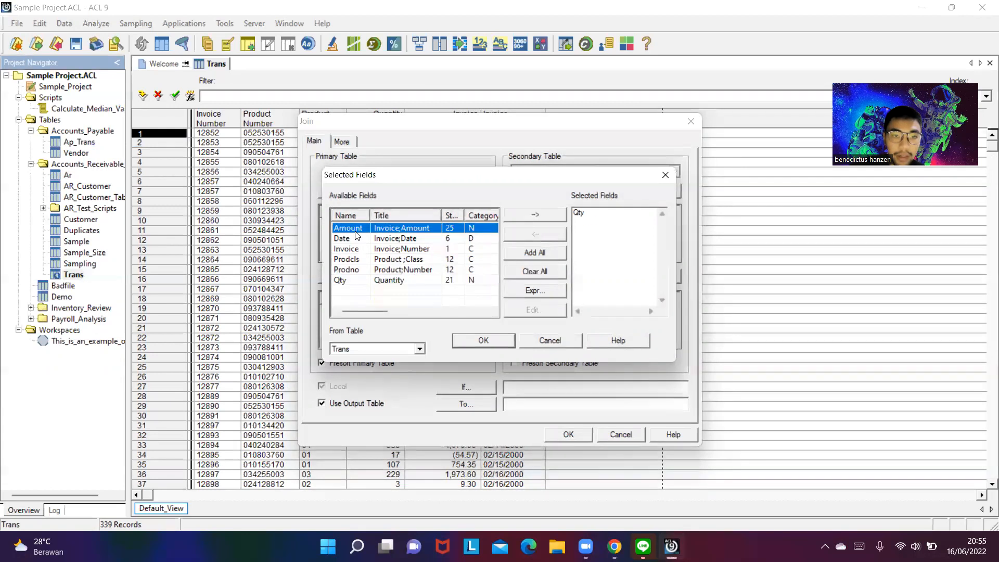
{"action": "double_click", "coordinate": [357, 269]}
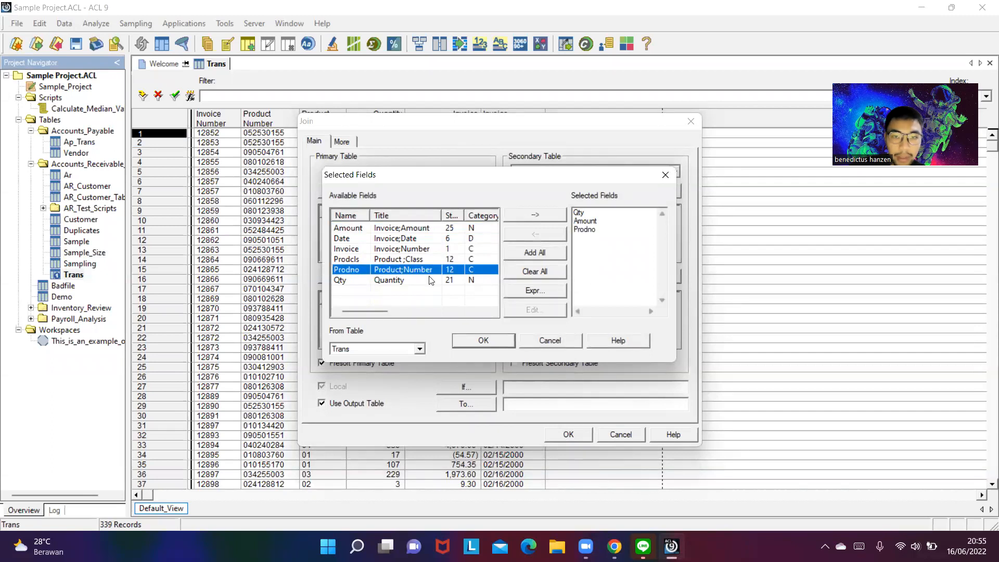
{"action": "left_click", "coordinate": [491, 337]}
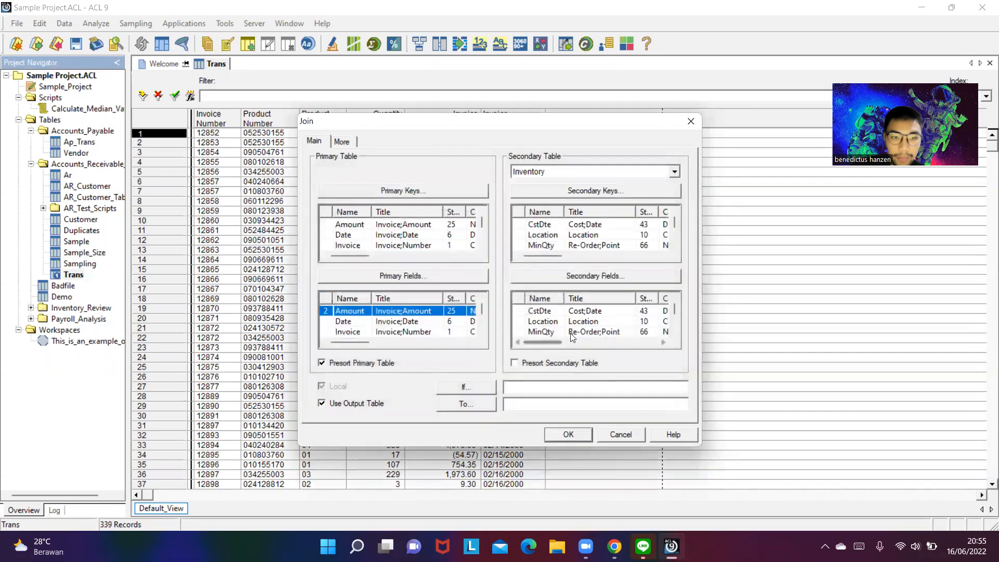
- Include UnCst and SalePr from Inventory as the secondary fields of the join
{"action": "left_click", "coordinate": [586, 276]}
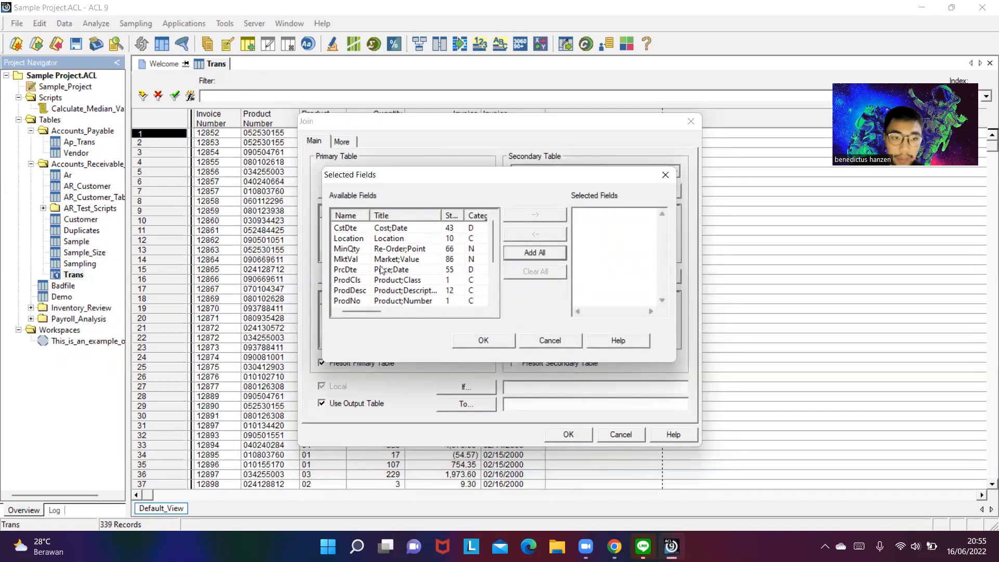
{"action": "scroll", "coordinate": [363, 287], "scroll_direction": "down", "scroll_amount": 2}
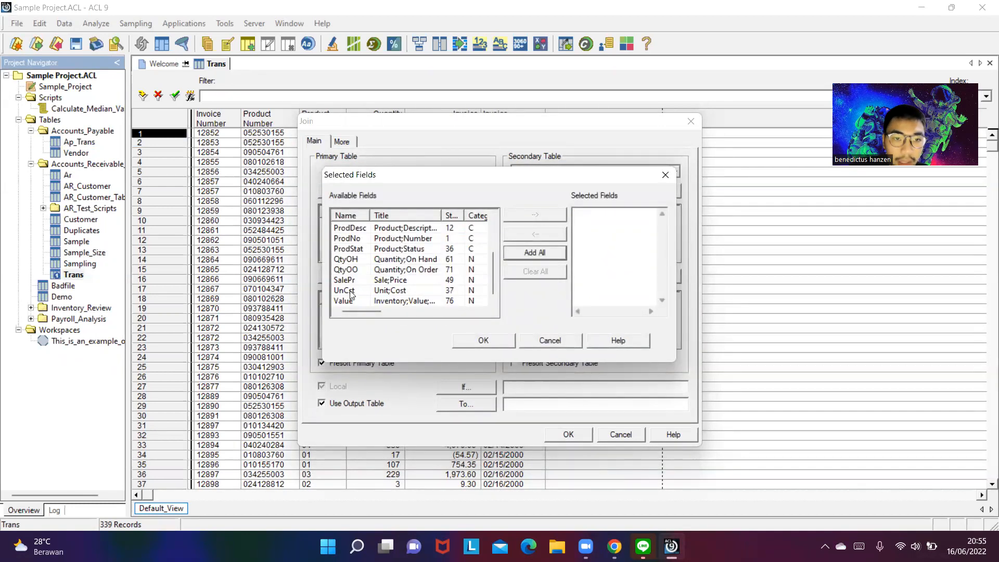
{"action": "double_click", "coordinate": [351, 293]}
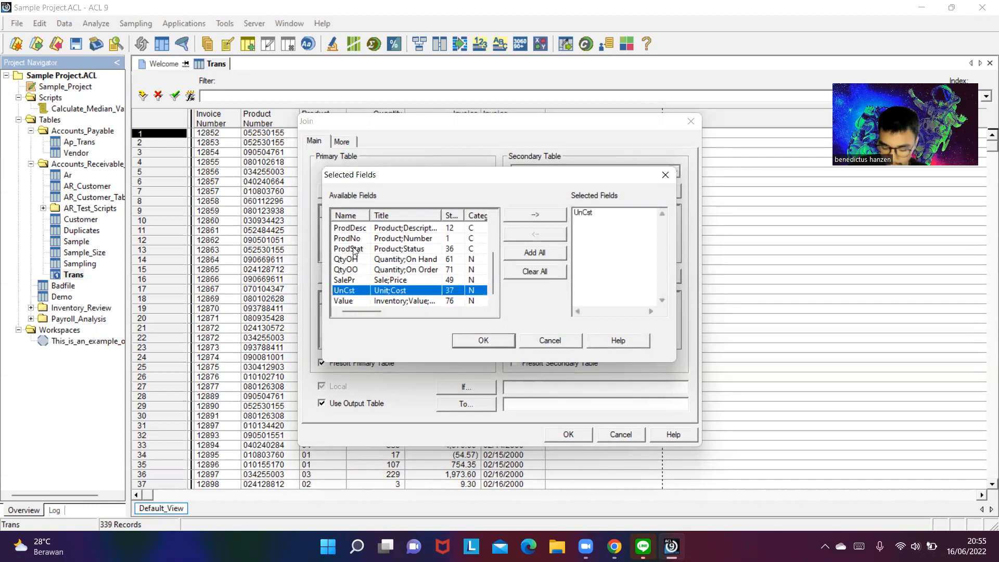
{"action": "double_click", "coordinate": [353, 281]}
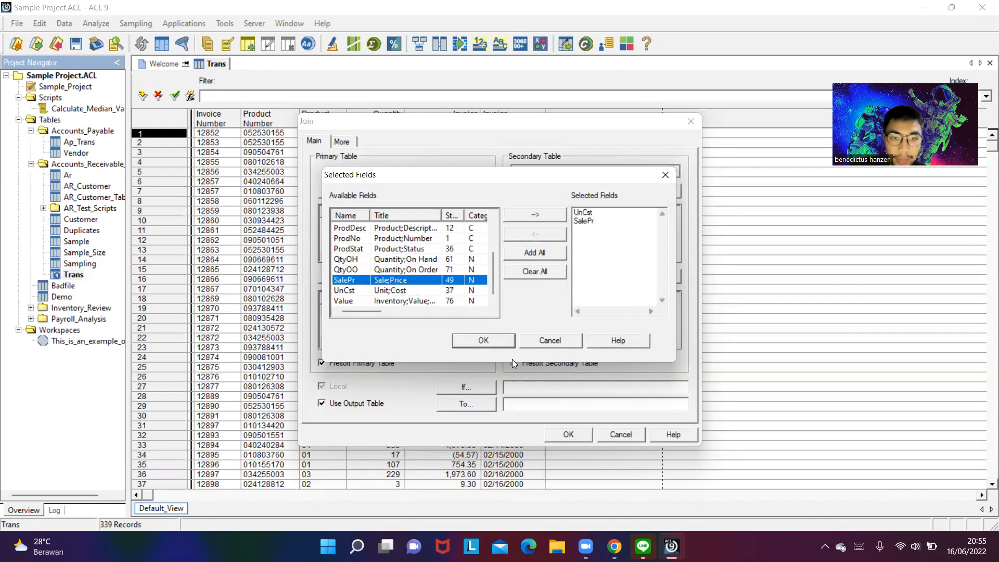
{"action": "left_click", "coordinate": [474, 341]}
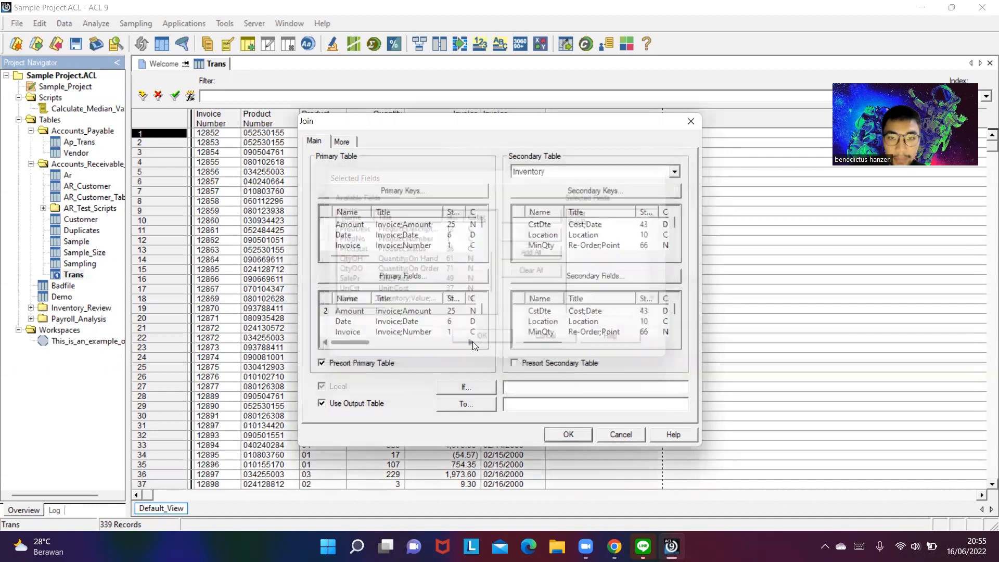
- Enable presorting of the secondary table and run the join to an output table named Salestransaction_Inventory
{"action": "left_click", "coordinate": [555, 364]}
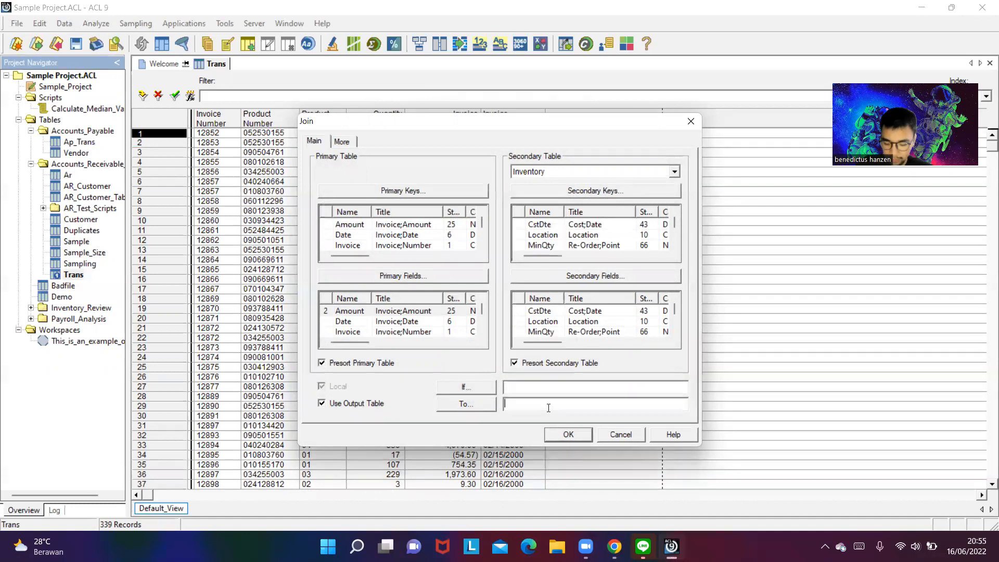
{"action": "type", "text": "Sales"}
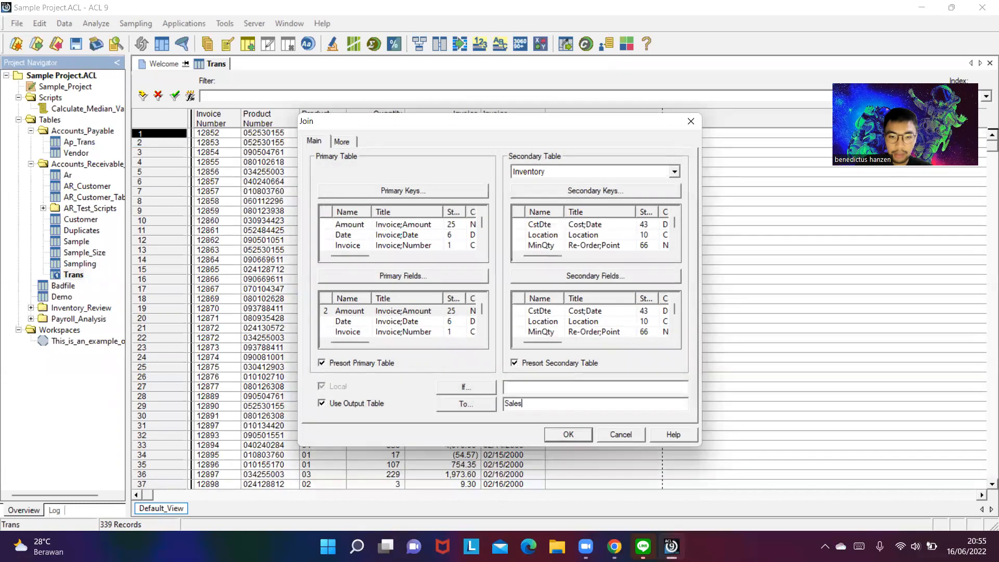
{"action": "type", "text": "price"}
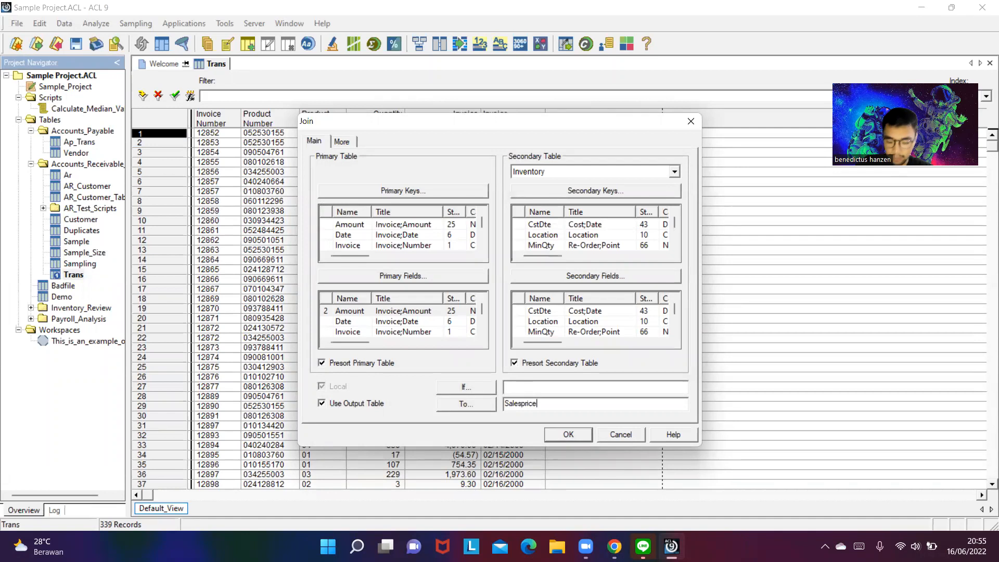
{"action": "key", "text": "BackSpace"}
{"action": "key", "text": "BackSpace"}
{"action": "key", "text": "BackSpace"}
{"action": "key", "text": "BackSpace"}
{"action": "key", "text": "BackSpace"}
{"action": "type", "text": "transaction"}
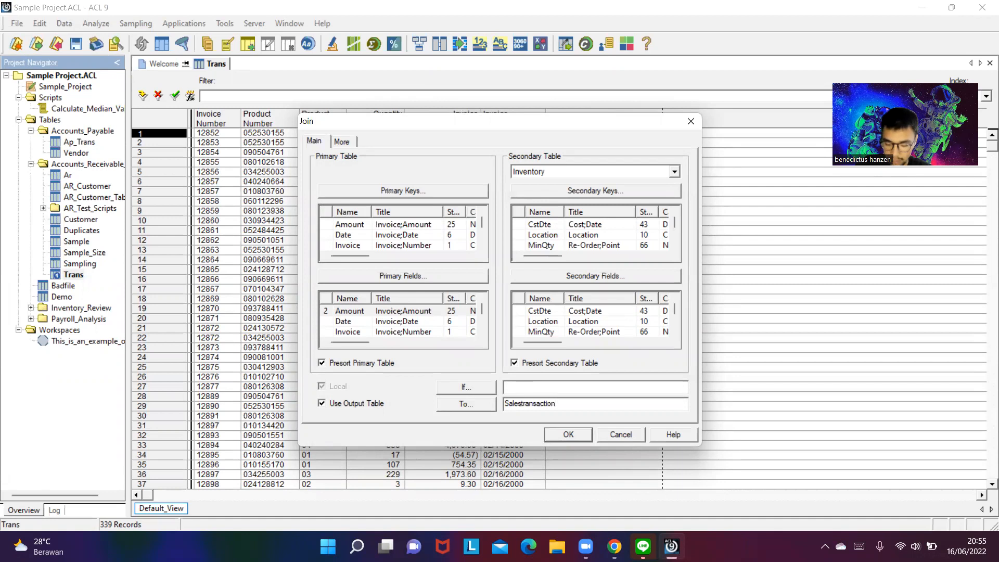
{"action": "type", "text": "_Inventory"}
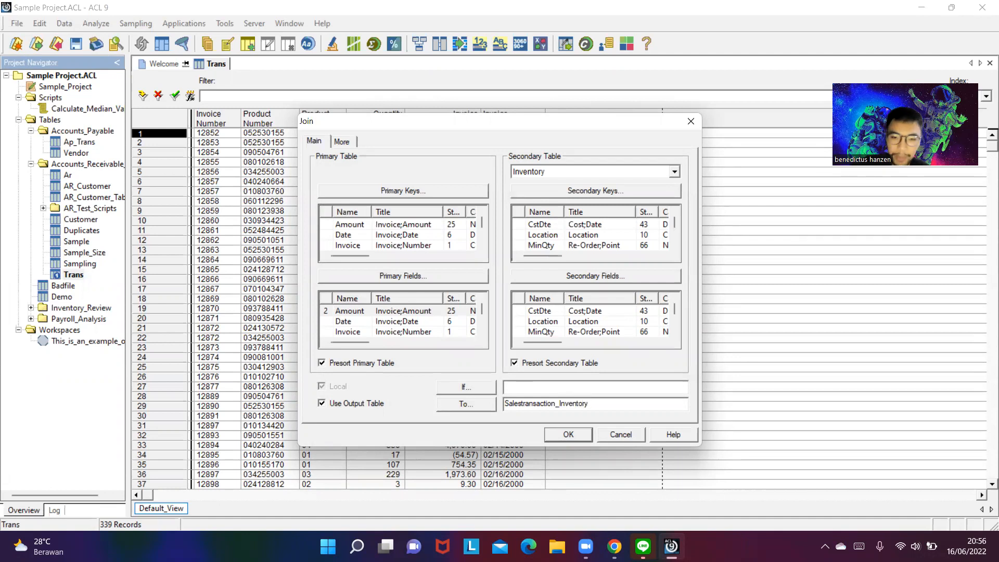
{"action": "left_click", "coordinate": [567, 434]}
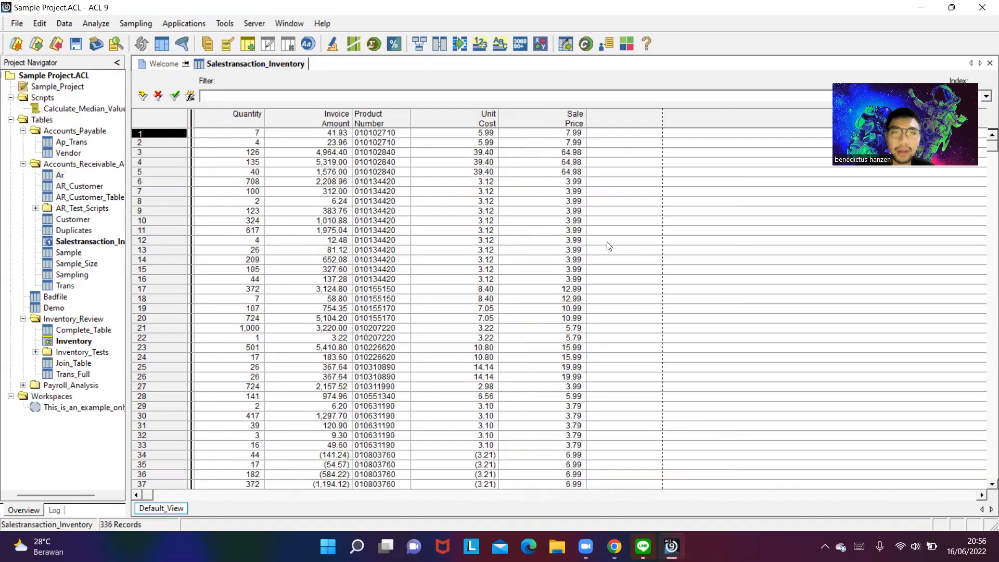
- Open the Ar table and consult the exam document for the accounts receivable join task
{"action": "key", "text": "alt+Tab"}
{"action": "left_click", "coordinate": [373, 127]}
{"action": "double_click", "coordinate": [61, 175]}
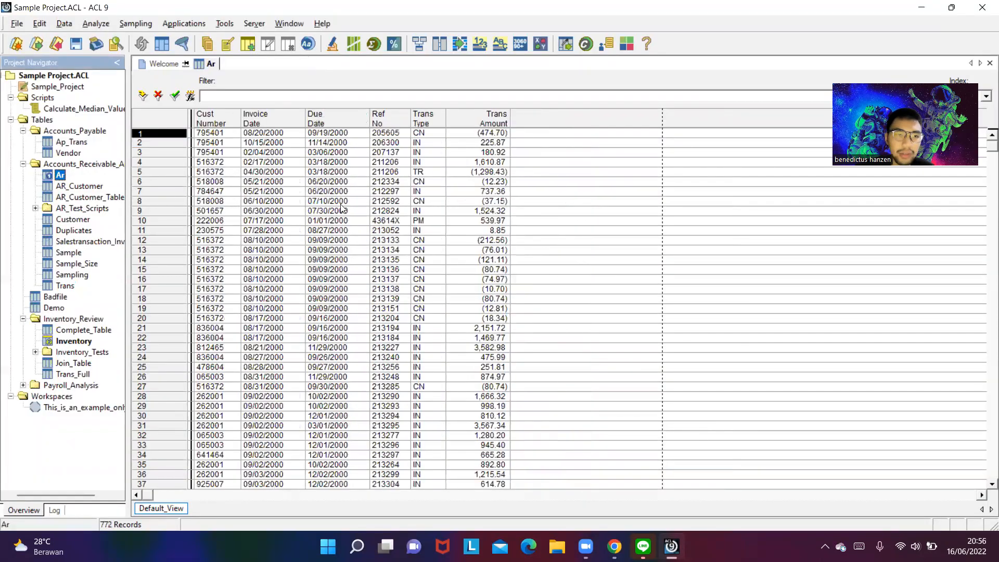
{"action": "key", "text": "alt+Tab"}
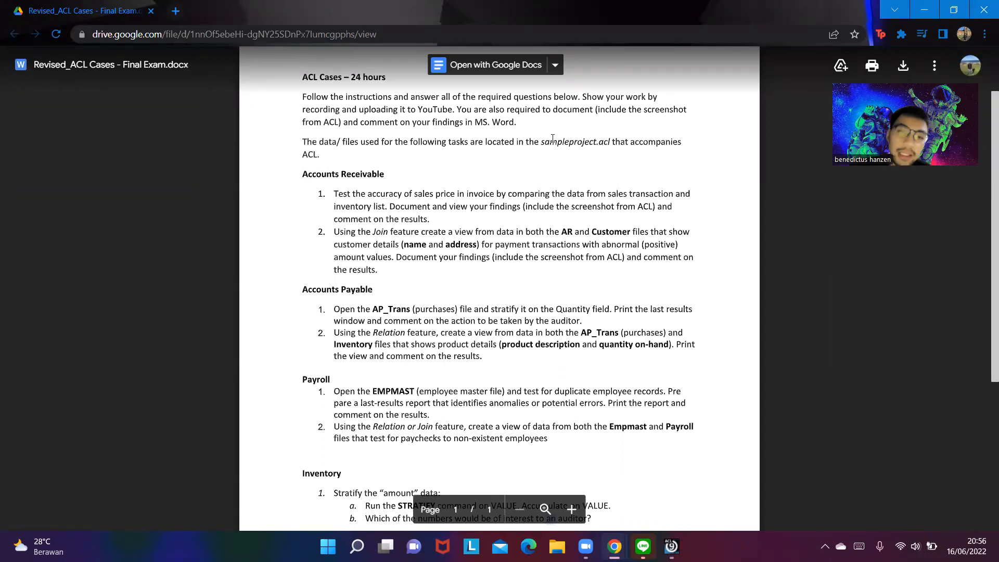
{"action": "key", "text": "alt+Tab"}
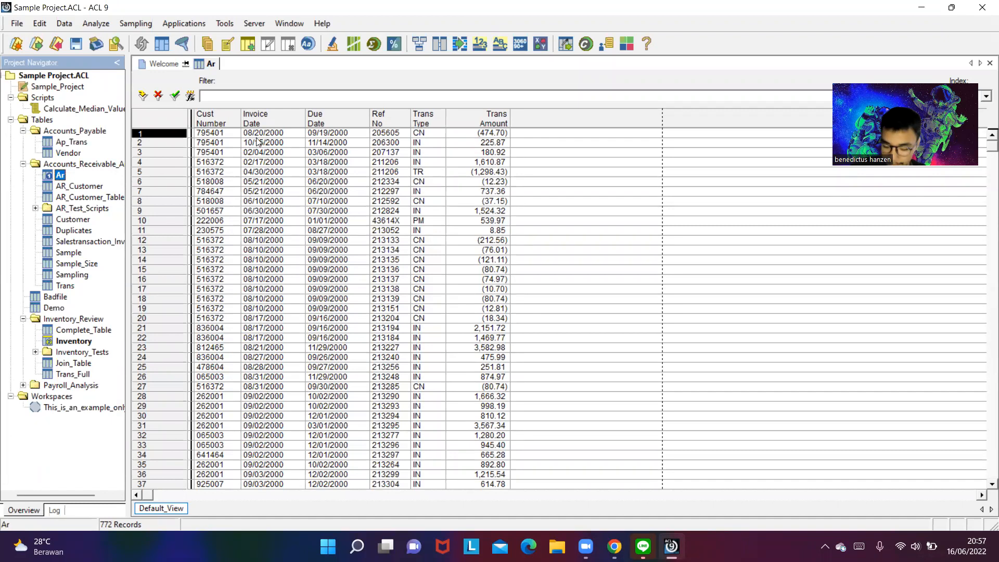
- Start a join on the Ar table with Customer as the secondary table
{"action": "left_click", "coordinate": [95, 24]}
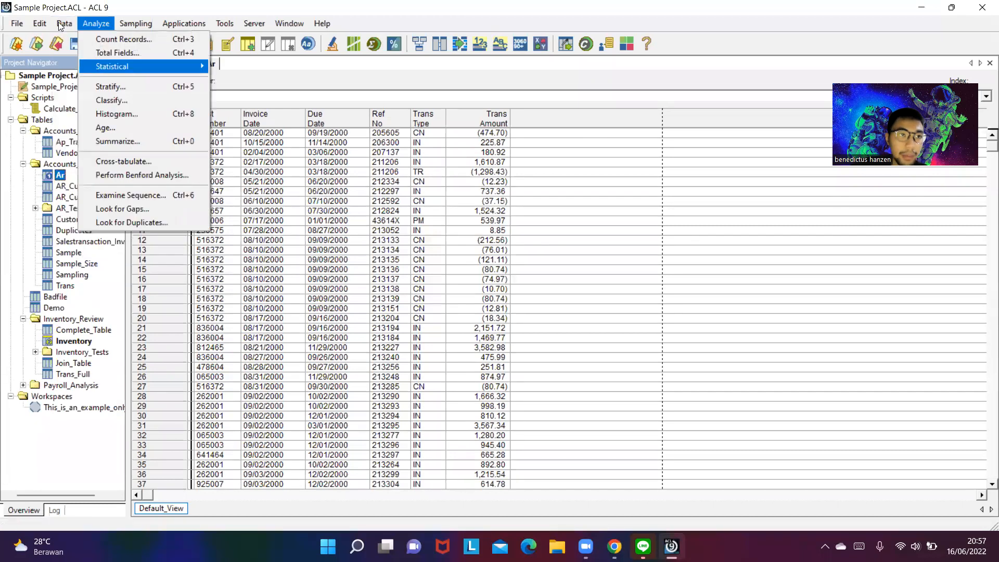
{"action": "left_click", "coordinate": [100, 140]}
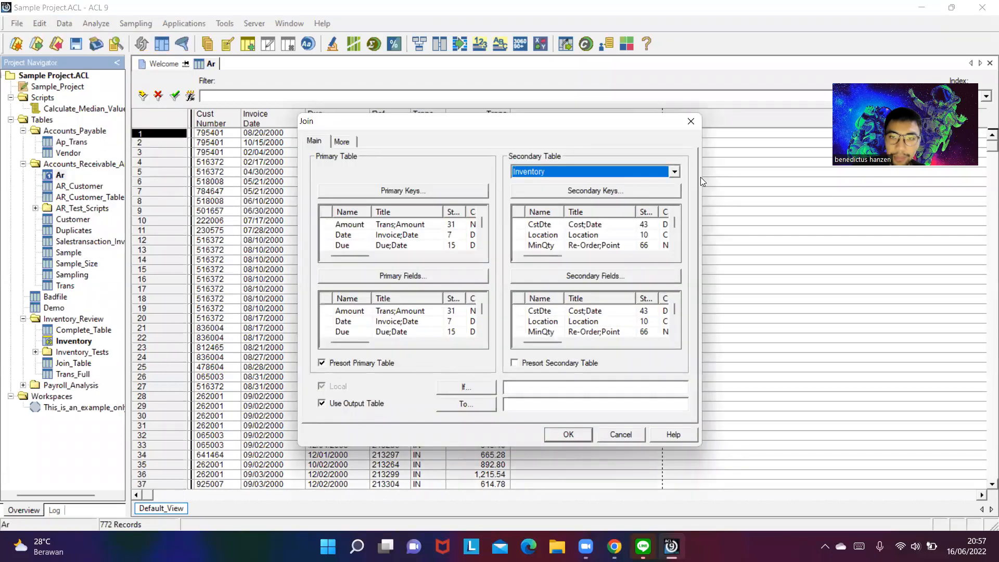
{"action": "left_click", "coordinate": [676, 172]}
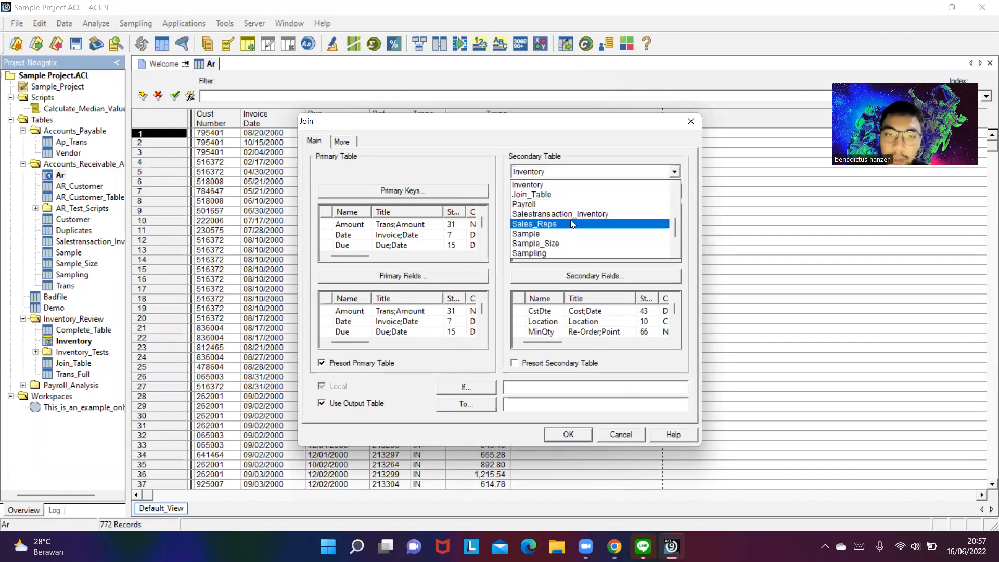
{"action": "scroll", "coordinate": [572, 229], "scroll_direction": "down", "scroll_amount": 2}
{"action": "scroll", "coordinate": [567, 224], "scroll_direction": "up", "scroll_amount": 5}
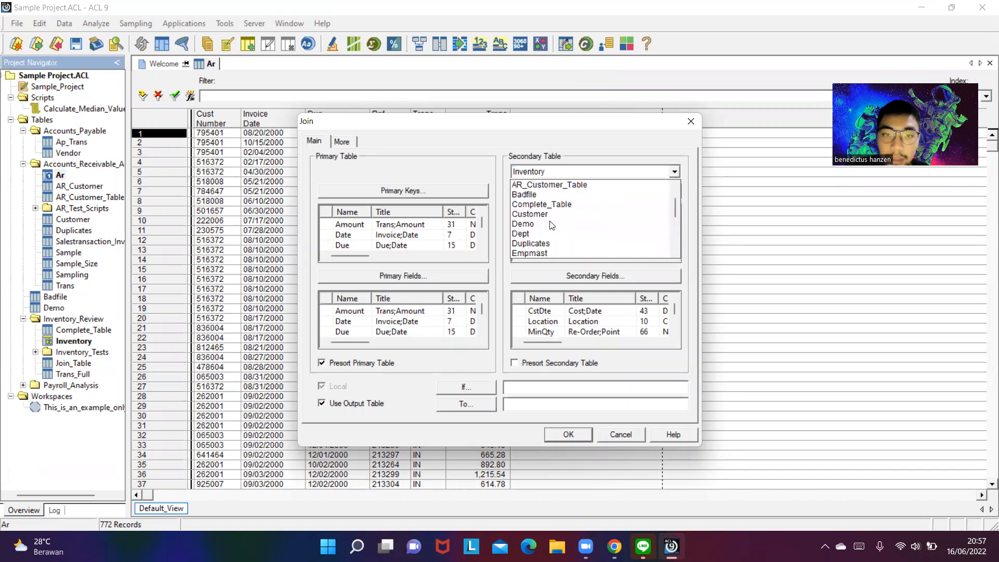
{"action": "left_click", "coordinate": [556, 243]}
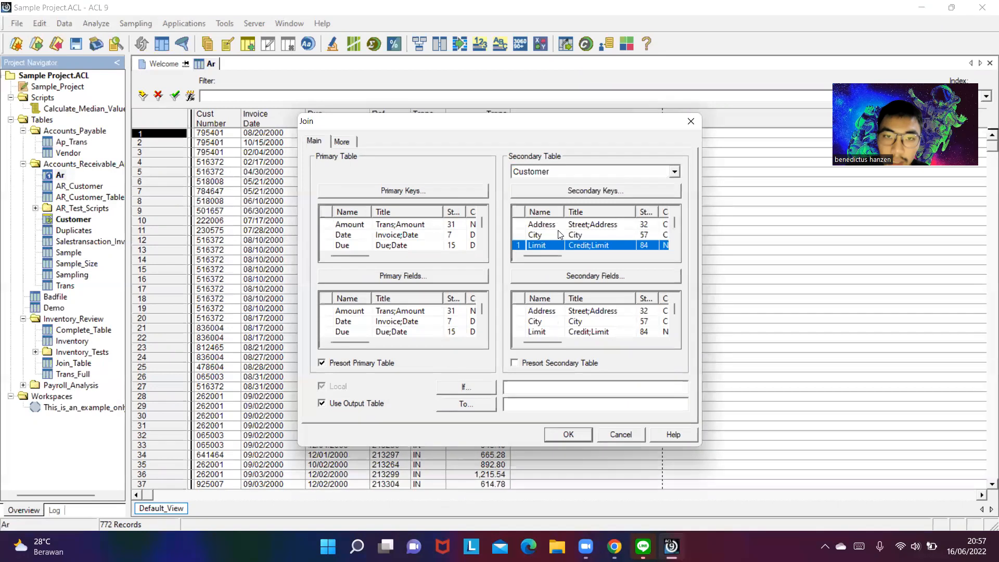
- Set the customer number field No as both the primary key and the only secondary key of the join
{"action": "left_click", "coordinate": [400, 191]}
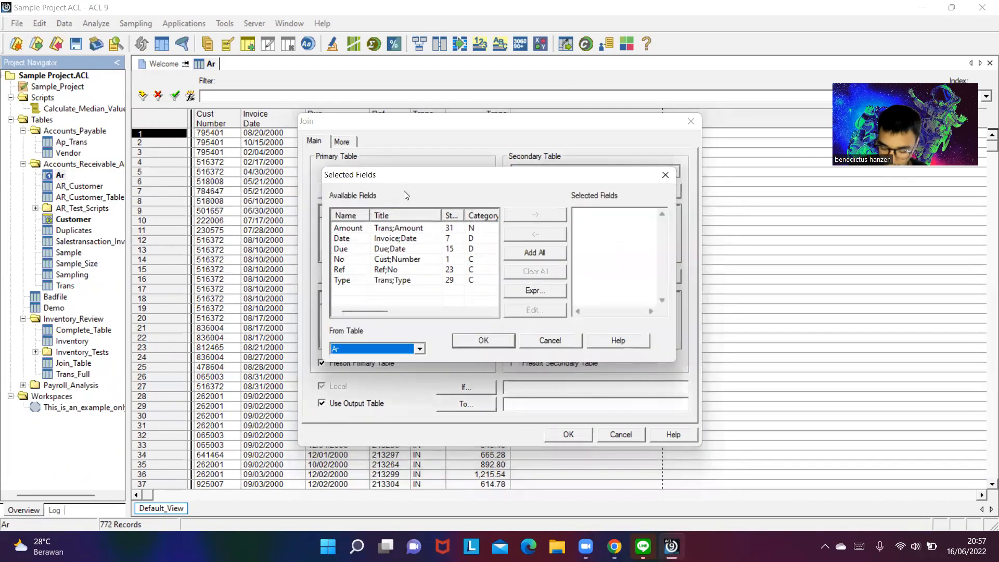
{"action": "double_click", "coordinate": [355, 259]}
{"action": "left_click", "coordinate": [483, 341]}
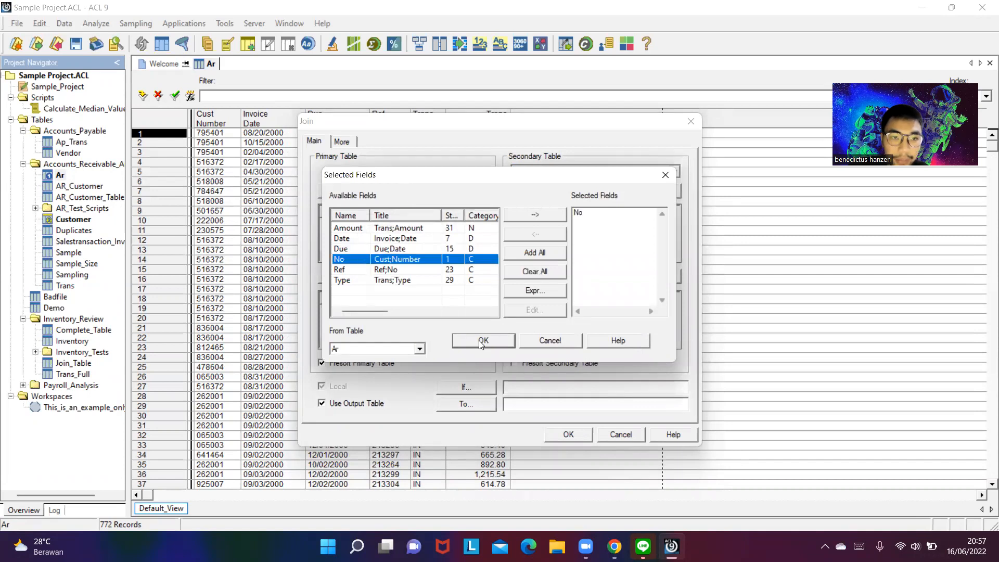
{"action": "left_click", "coordinate": [577, 190]}
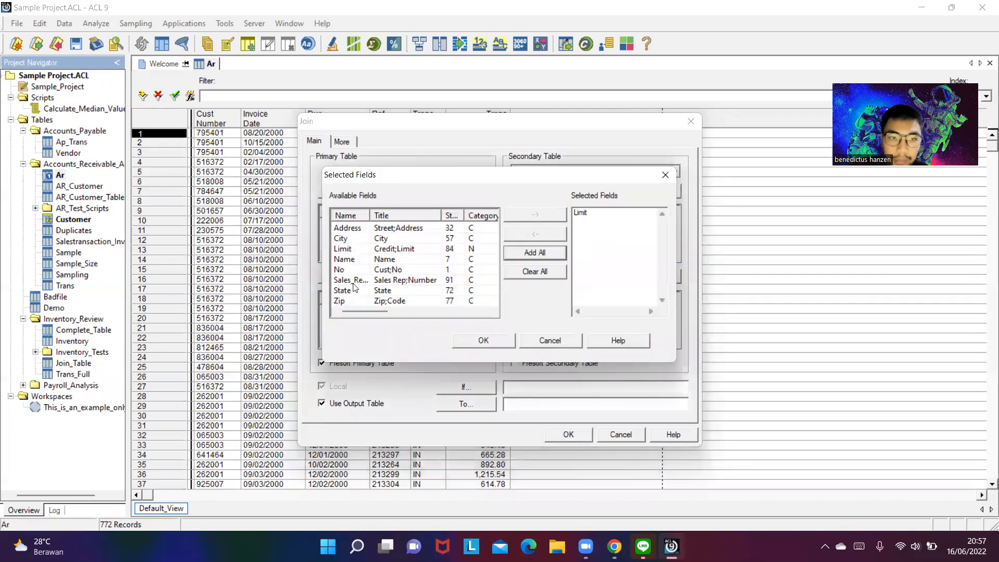
{"action": "double_click", "coordinate": [346, 270]}
{"action": "double_click", "coordinate": [588, 214]}
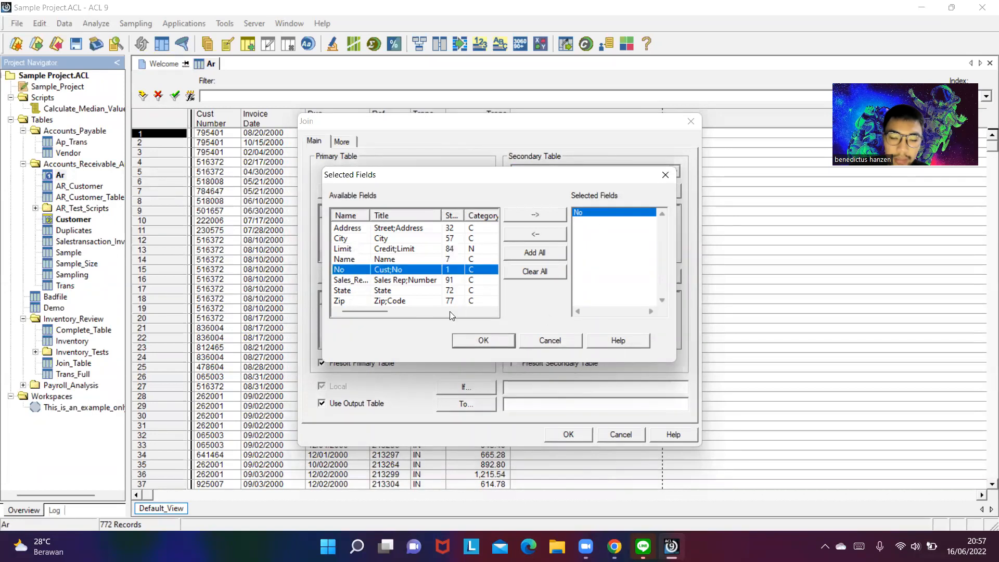
{"action": "left_click", "coordinate": [484, 340]}
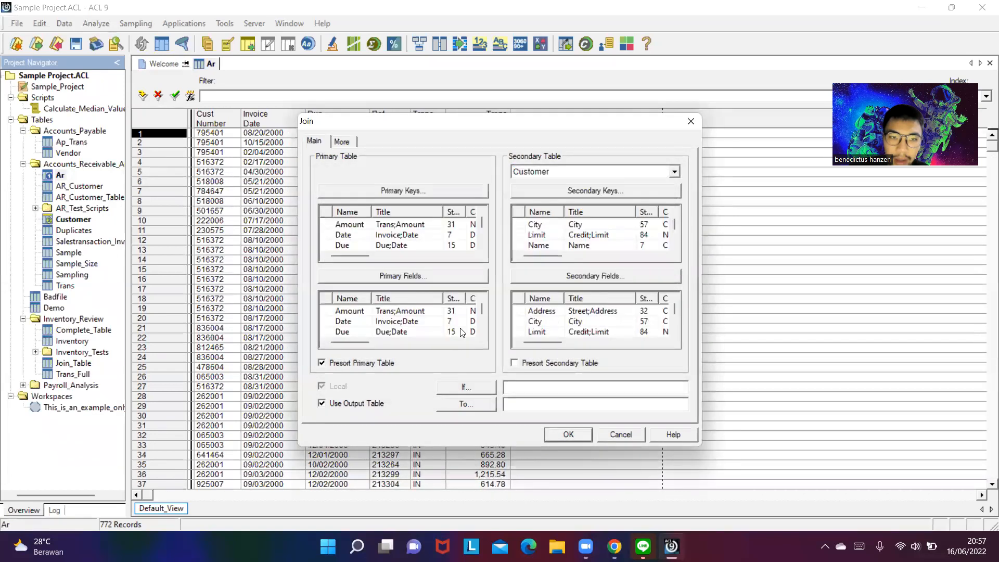
- Include Amount from Ar as the primary field of the join
{"action": "left_click", "coordinate": [433, 272]}
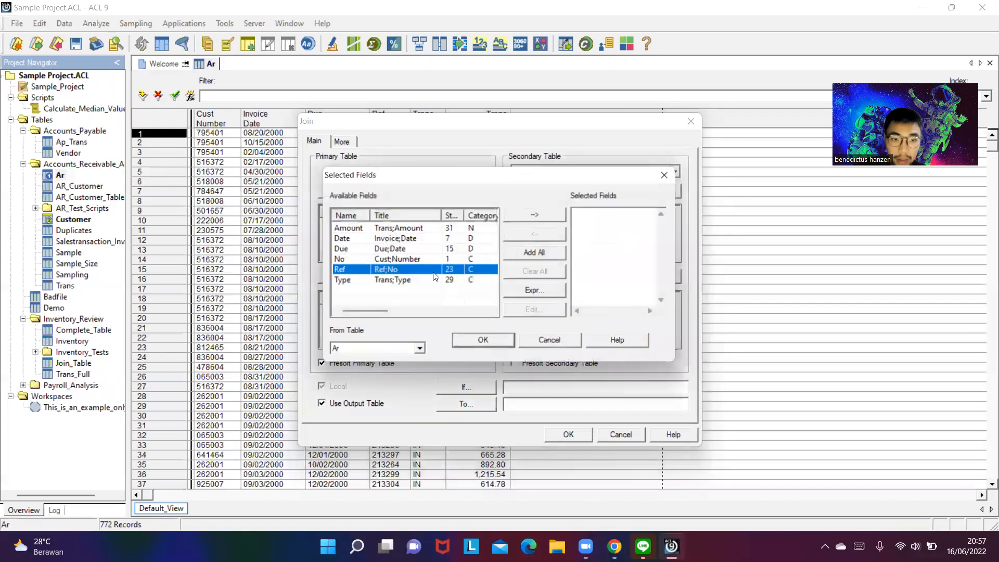
{"action": "left_click", "coordinate": [352, 230]}
{"action": "double_click", "coordinate": [352, 230]}
{"action": "left_click", "coordinate": [473, 339]}
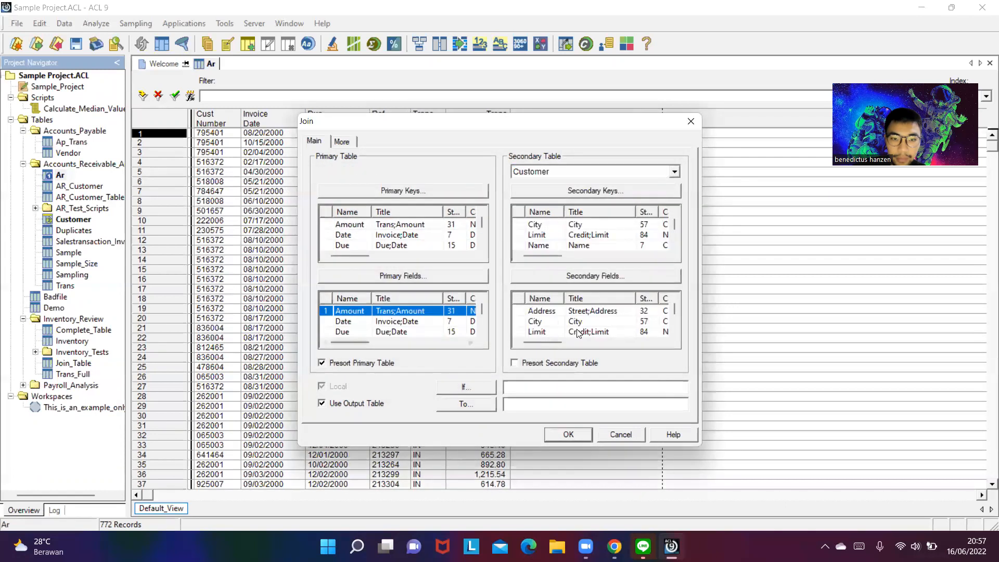
- Include Name, Address, Zip and City from Customer as the secondary fields of the join
{"action": "left_click", "coordinate": [615, 281]}
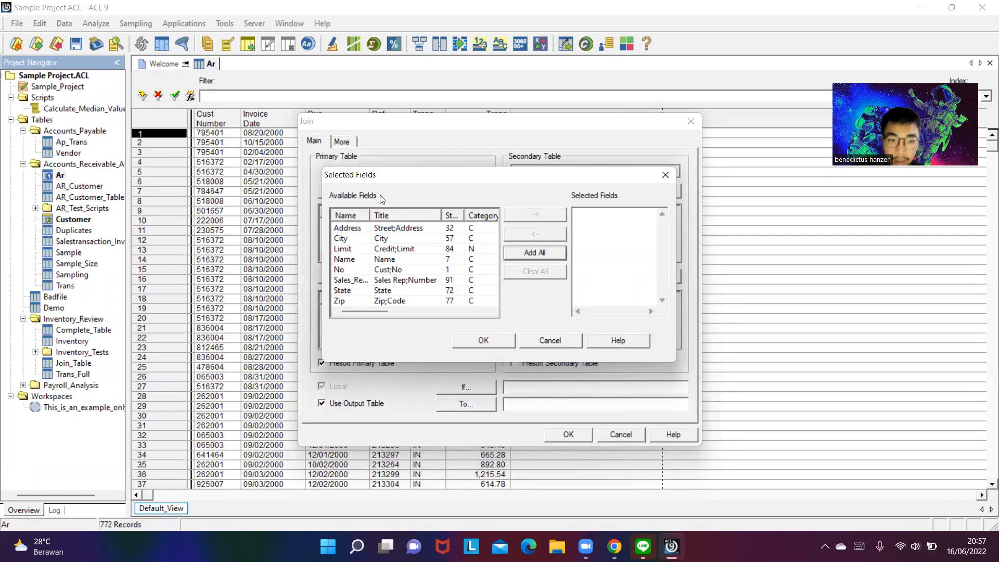
{"action": "double_click", "coordinate": [342, 260]}
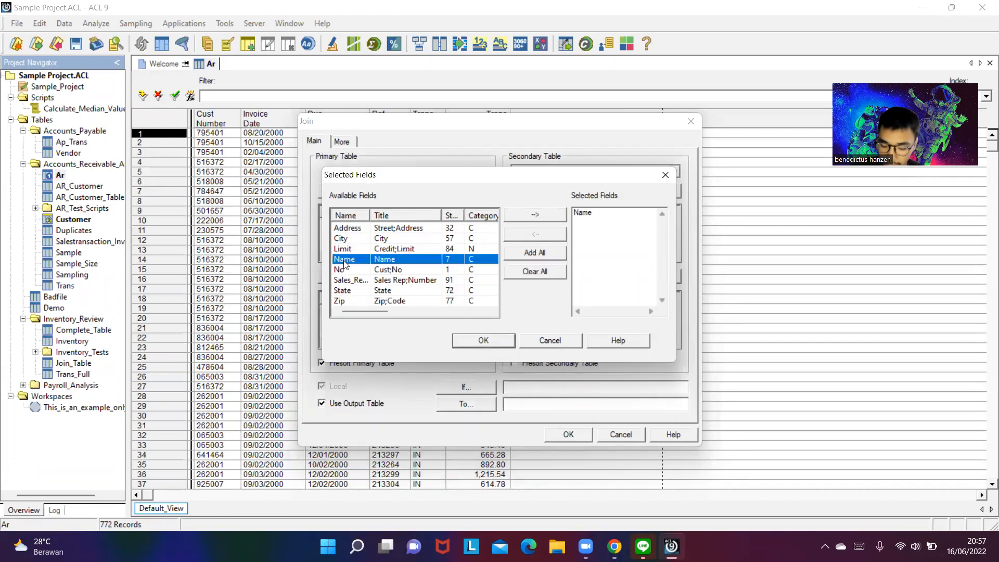
{"action": "double_click", "coordinate": [357, 227]}
{"action": "double_click", "coordinate": [341, 302]}
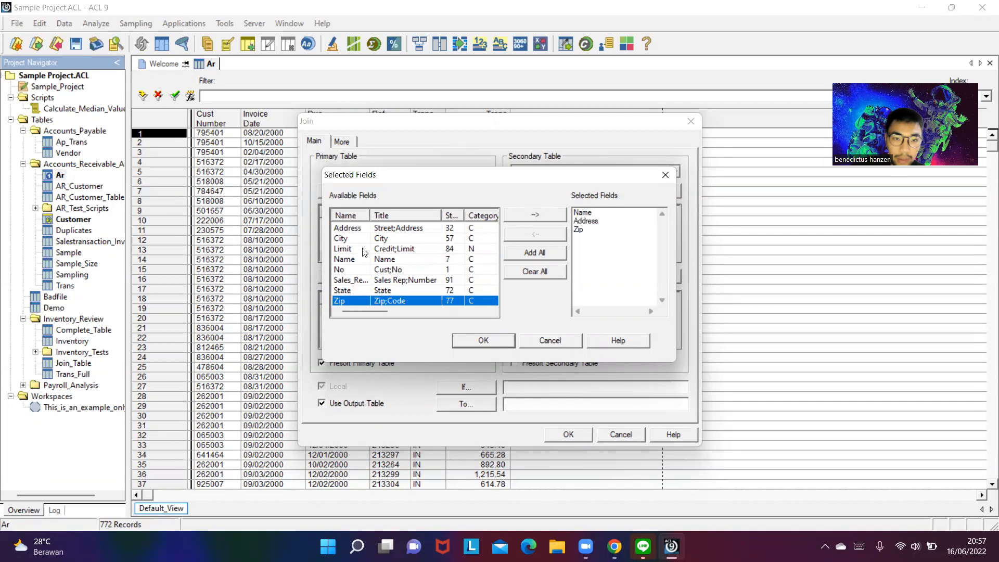
{"action": "double_click", "coordinate": [347, 239]}
{"action": "left_click", "coordinate": [484, 340]}
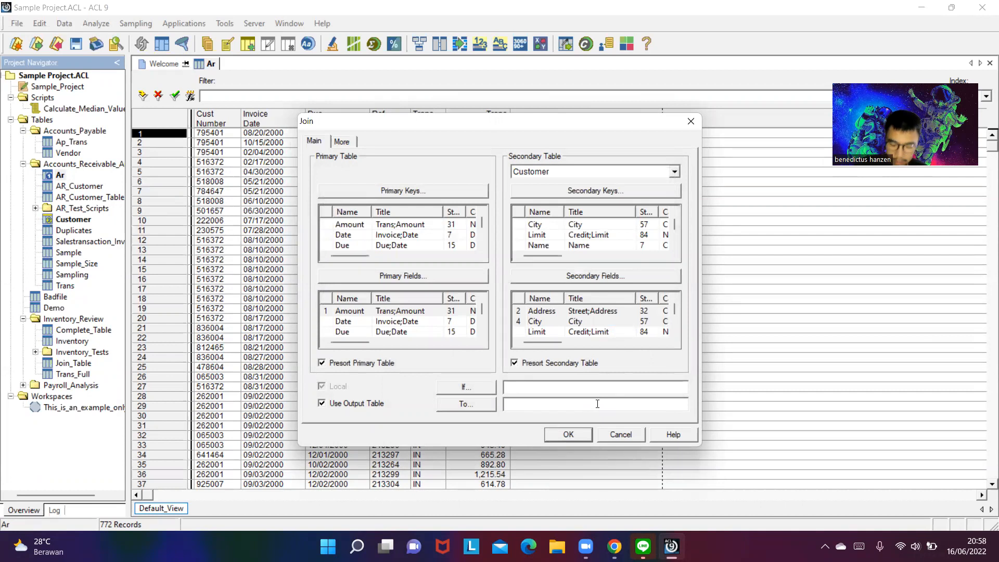
- Presort the secondary table and run the join to an output table named Ar_Customer, overwriting the existing file
{"action": "left_click", "coordinate": [598, 403]}
{"action": "type", "text": "Ar_"}
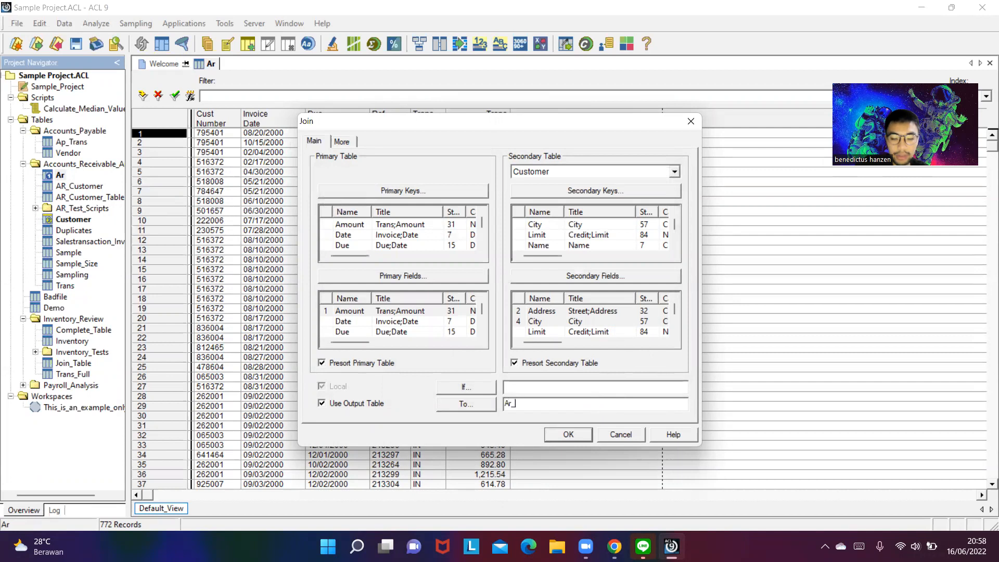
{"action": "type", "text": "Customer"}
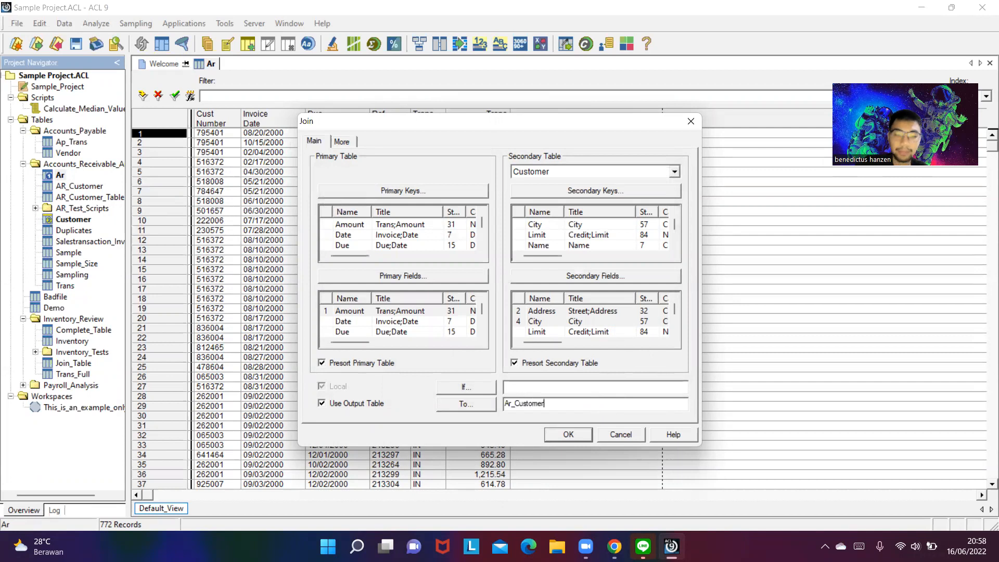
{"action": "left_click", "coordinate": [570, 438]}
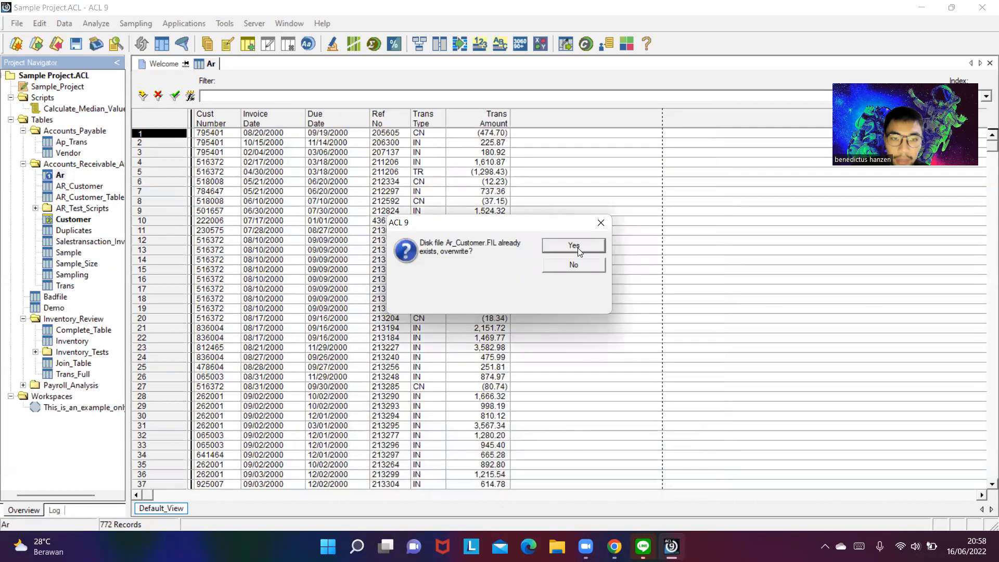
{"action": "left_click", "coordinate": [578, 248]}
{"action": "left_click", "coordinate": [579, 248]}
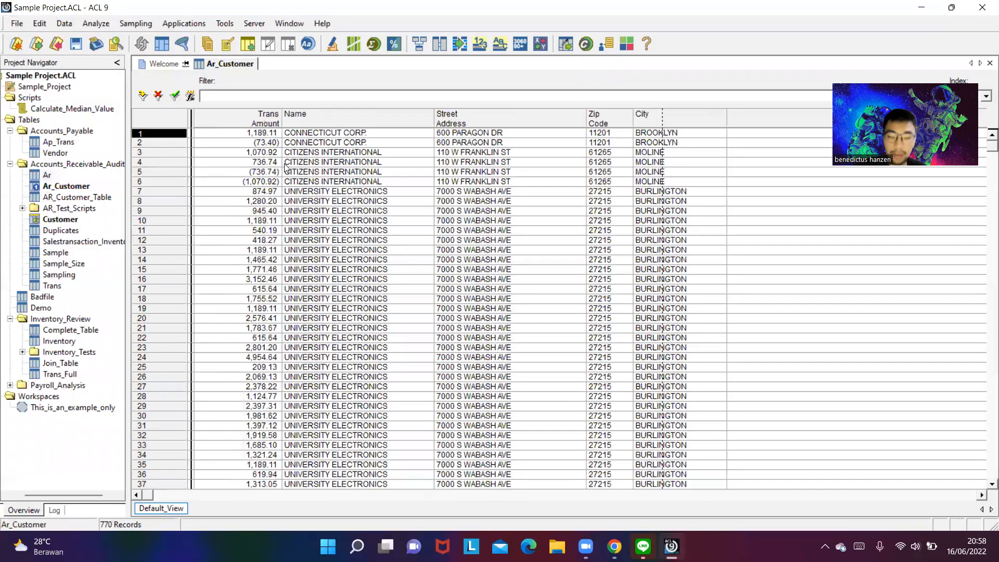
- Read the accounts receivable and accounts payable tasks in the exam document and return to ACL
{"action": "key", "text": "alt+Tab"}
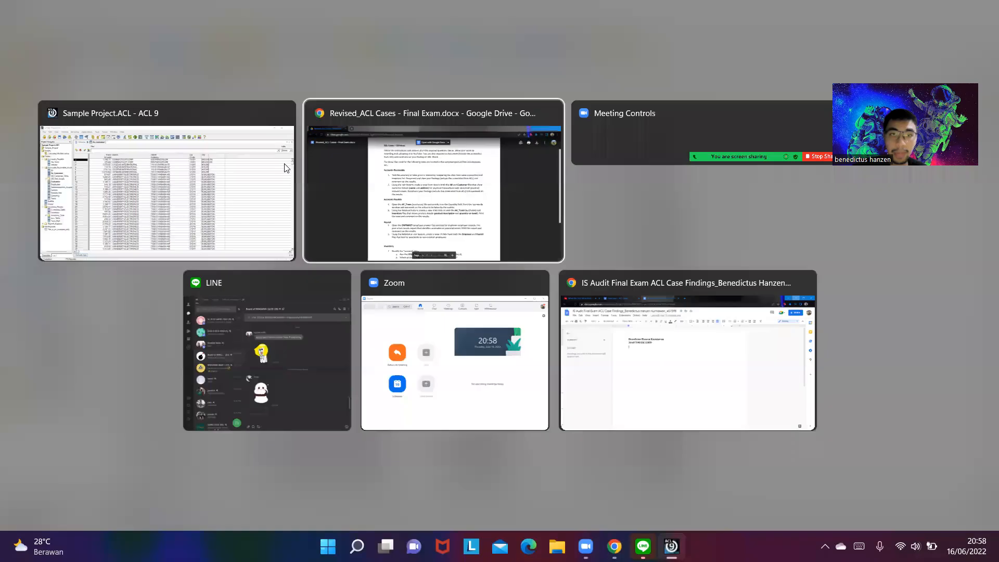
{"action": "scroll", "coordinate": [620, 190], "scroll_direction": "down", "scroll_amount": 3}
{"action": "scroll", "coordinate": [621, 190], "scroll_direction": "up", "scroll_amount": 3}
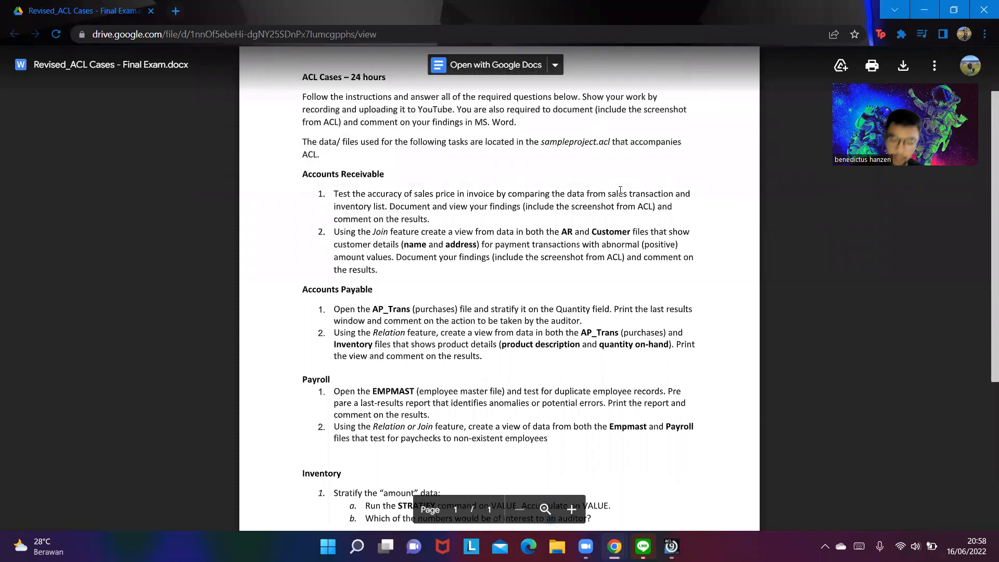
{"action": "scroll", "coordinate": [583, 182], "scroll_direction": "down", "scroll_amount": 2}
{"action": "scroll", "coordinate": [549, 177], "scroll_direction": "up", "scroll_amount": 2}
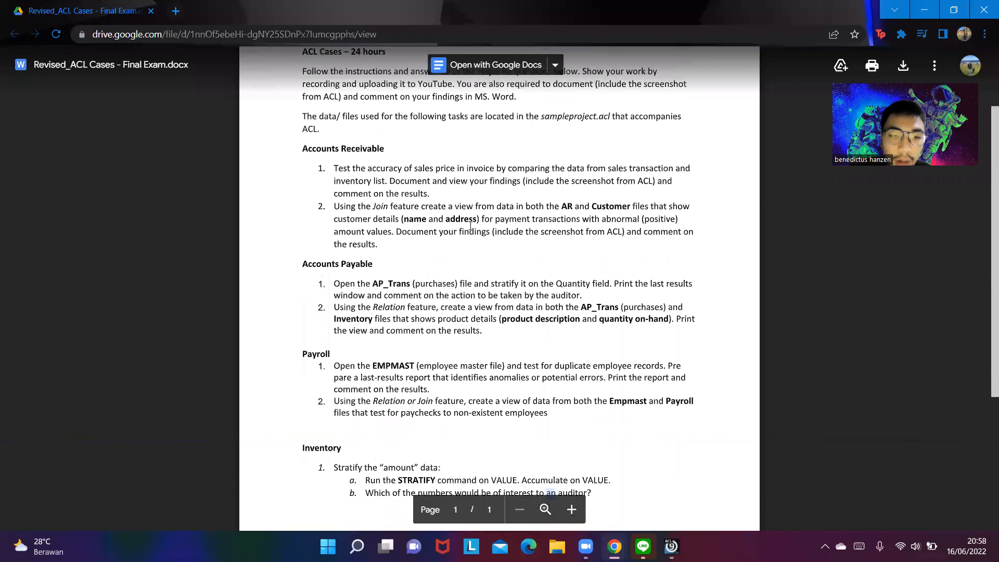
{"action": "scroll", "coordinate": [378, 246], "scroll_direction": "down", "scroll_amount": 1}
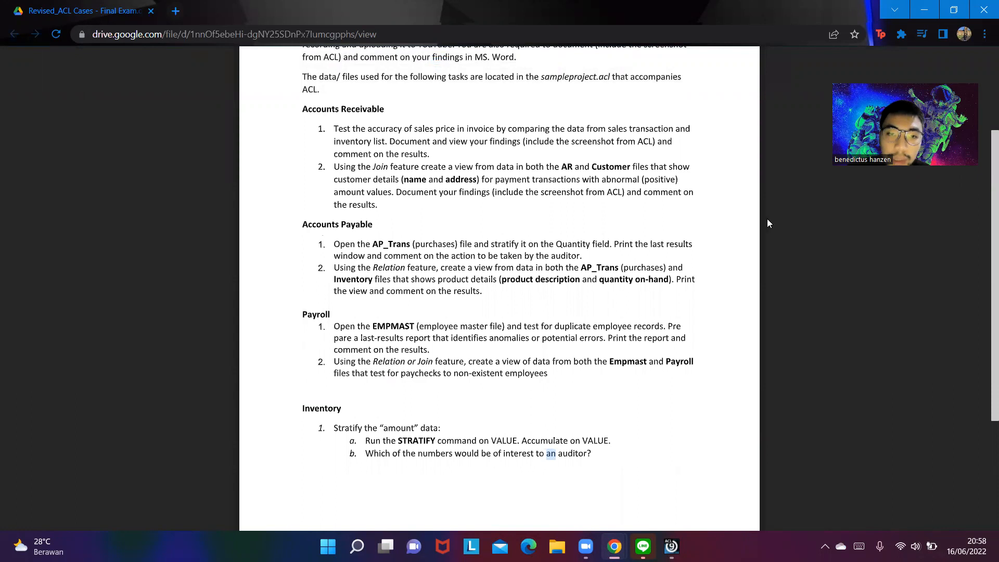
{"action": "left_click", "coordinate": [919, 7]}
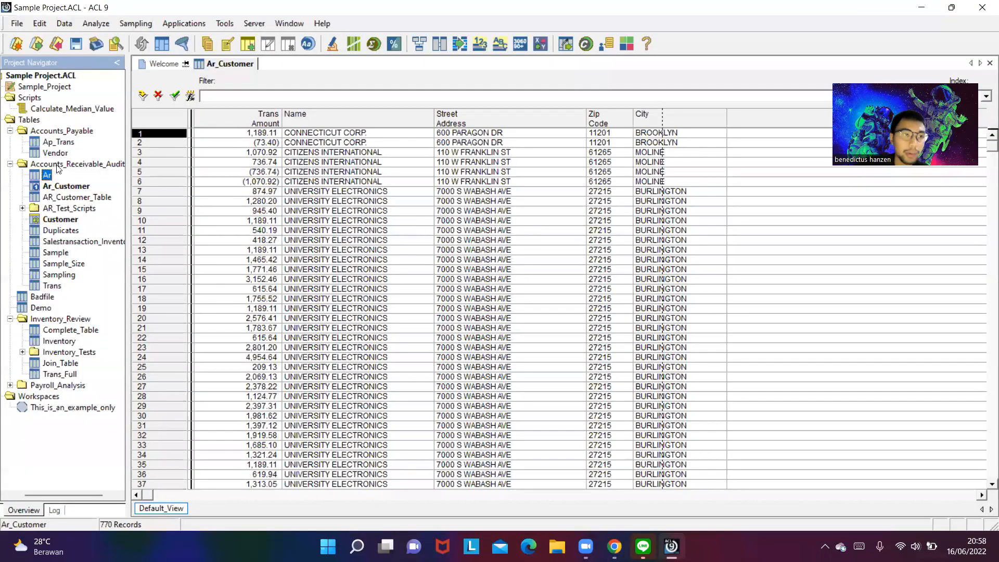
- Open the Ap_Trans table and set up a Stratify analysis on the Quantity field
{"action": "double_click", "coordinate": [60, 143]}
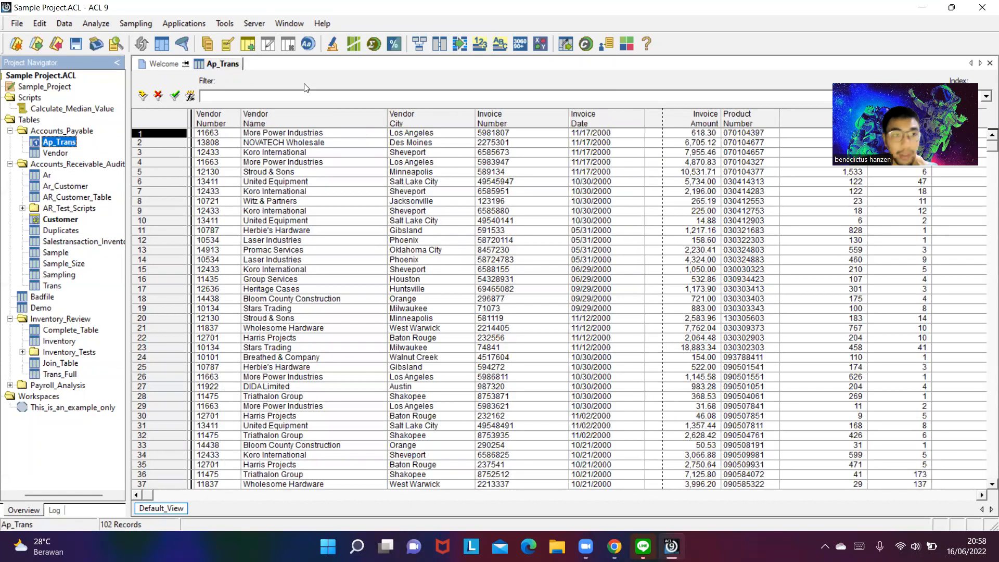
{"action": "left_click", "coordinate": [96, 23]}
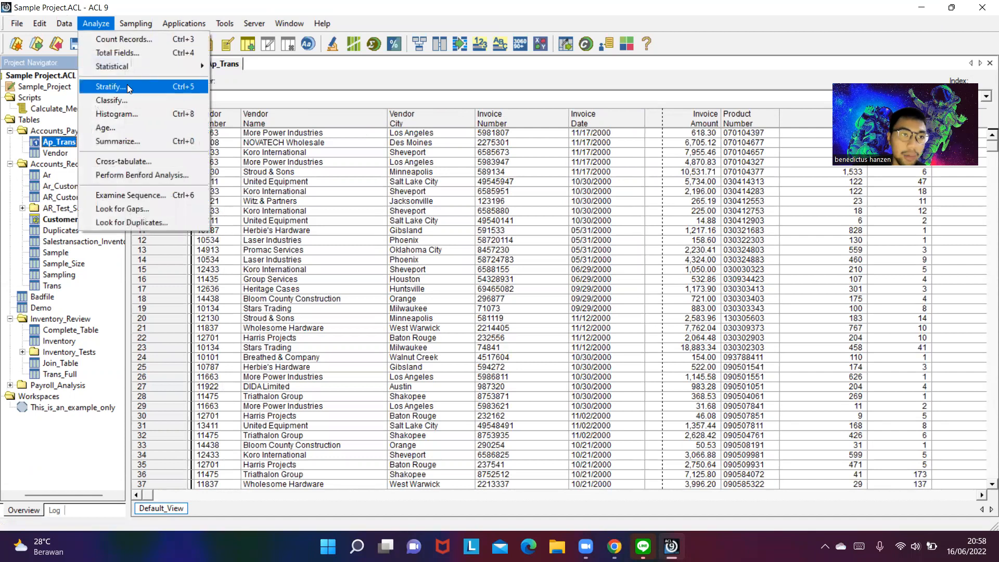
{"action": "left_click", "coordinate": [127, 86]}
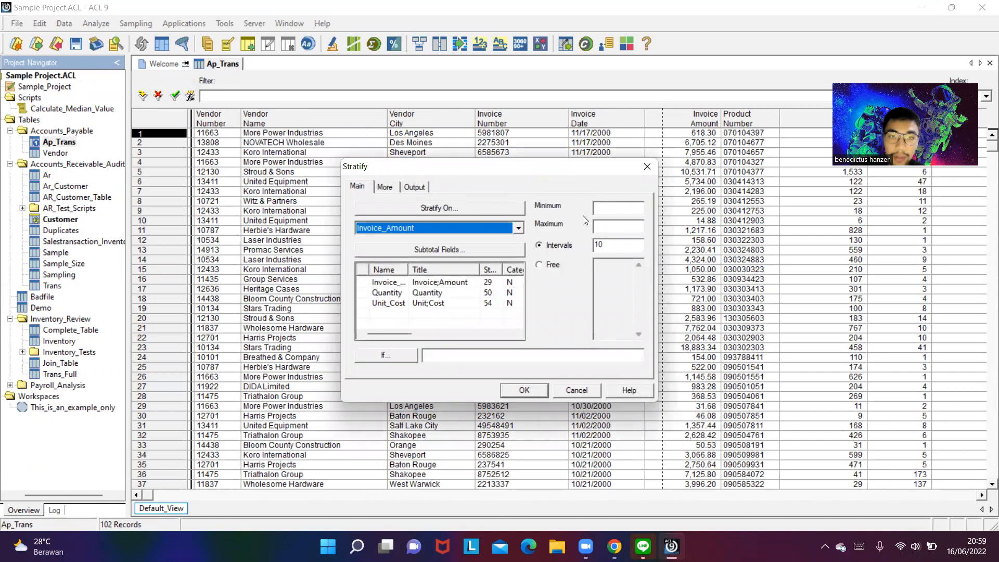
{"action": "left_click", "coordinate": [479, 206]}
{"action": "double_click", "coordinate": [363, 241]}
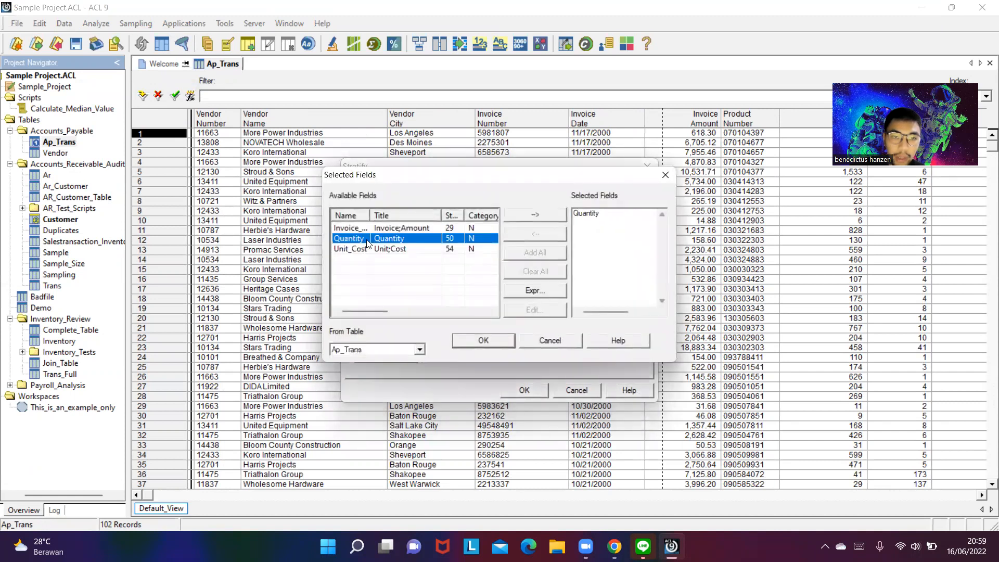
{"action": "left_click", "coordinate": [479, 340]}
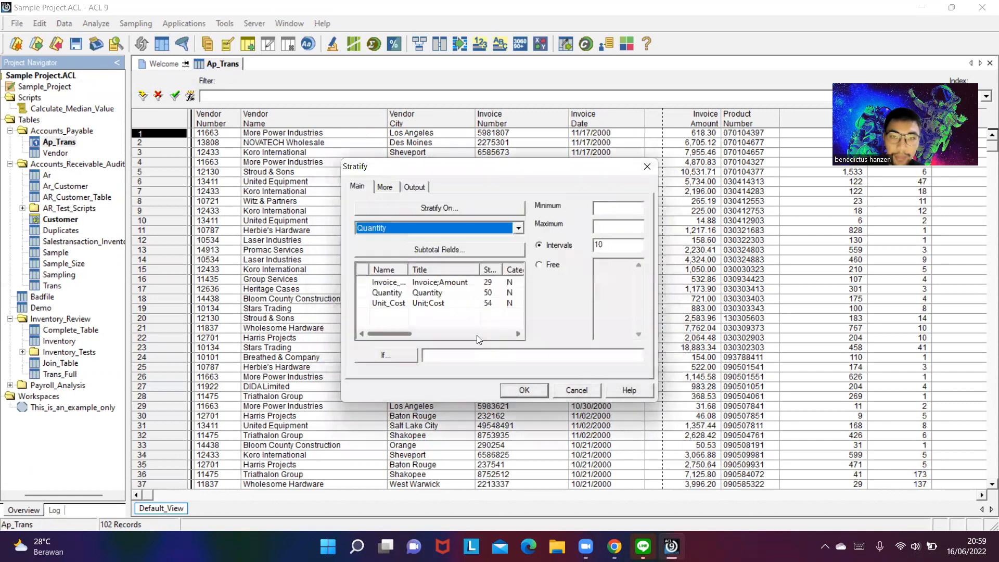
- Set the stratification minimum to 0 and maximum to 9999 with 10 intervals, and run it
{"action": "left_click", "coordinate": [626, 208]}
{"action": "type", "text": "0"}
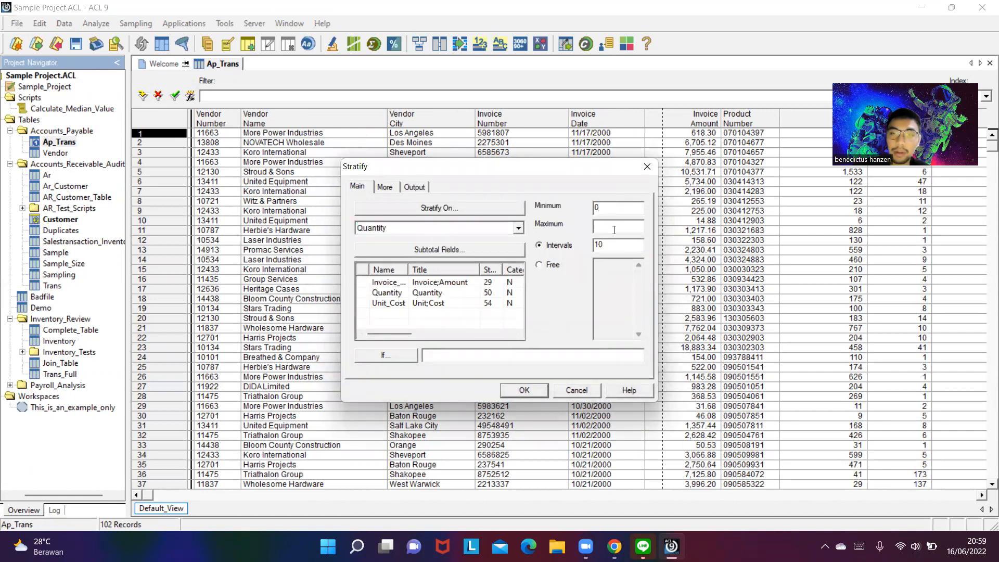
{"action": "left_click", "coordinate": [615, 229]}
{"action": "type", "text": "9999"}
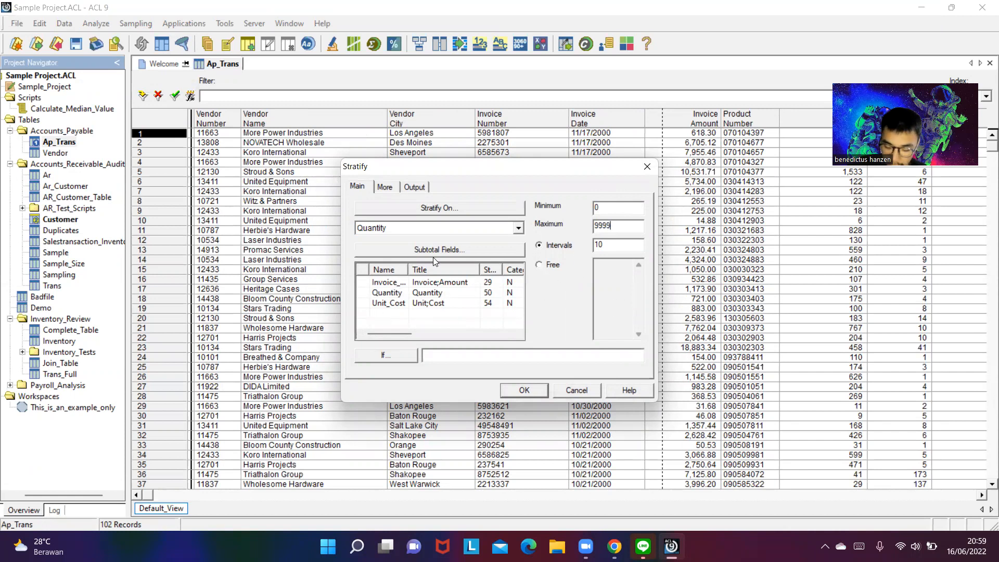
{"action": "left_click", "coordinate": [542, 266]}
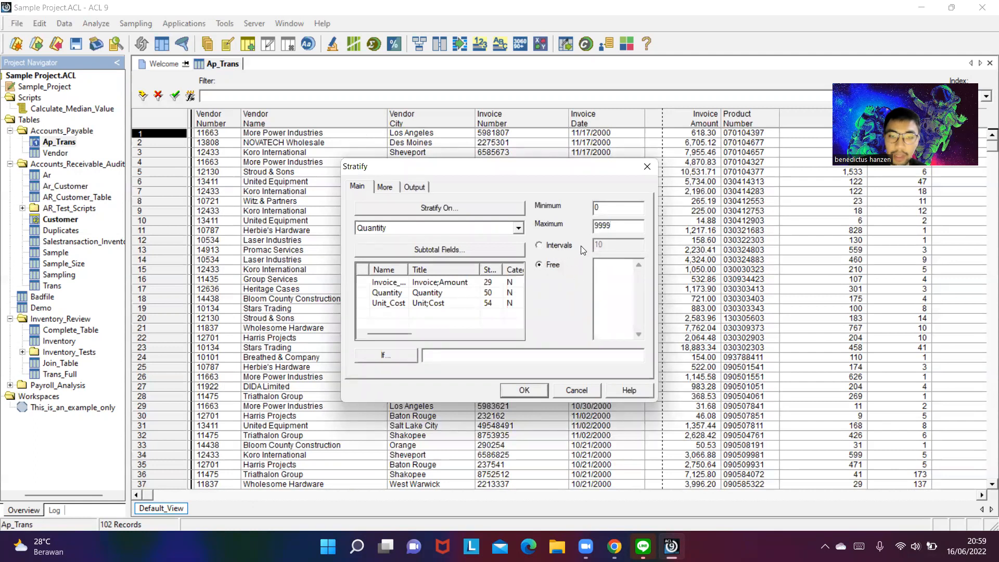
{"action": "left_click", "coordinate": [516, 393]}
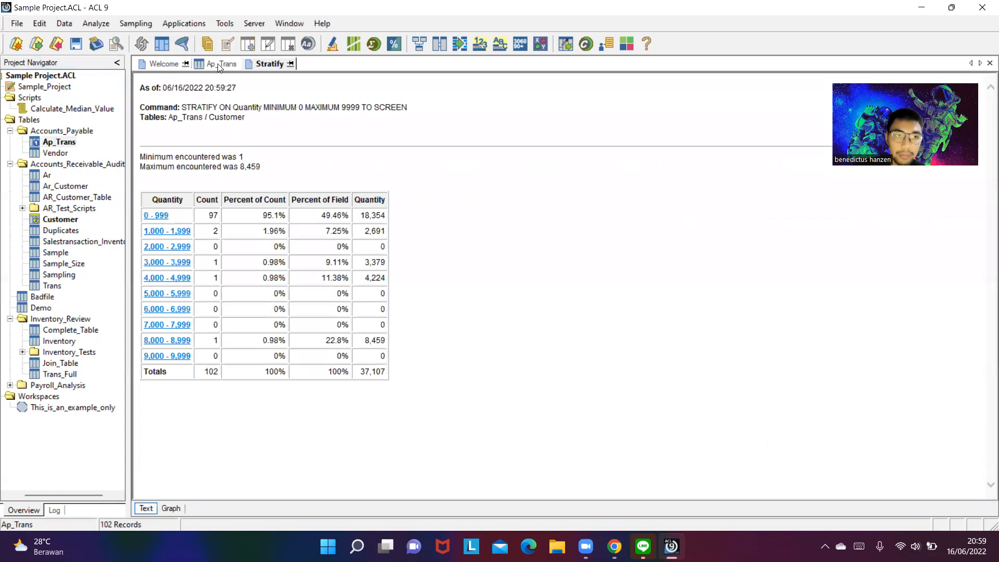
- Return to the Ap_Trans table and consult the exam document for the accounts payable relation task
{"action": "left_click", "coordinate": [218, 67]}
{"action": "key", "text": "alt+Tab"}
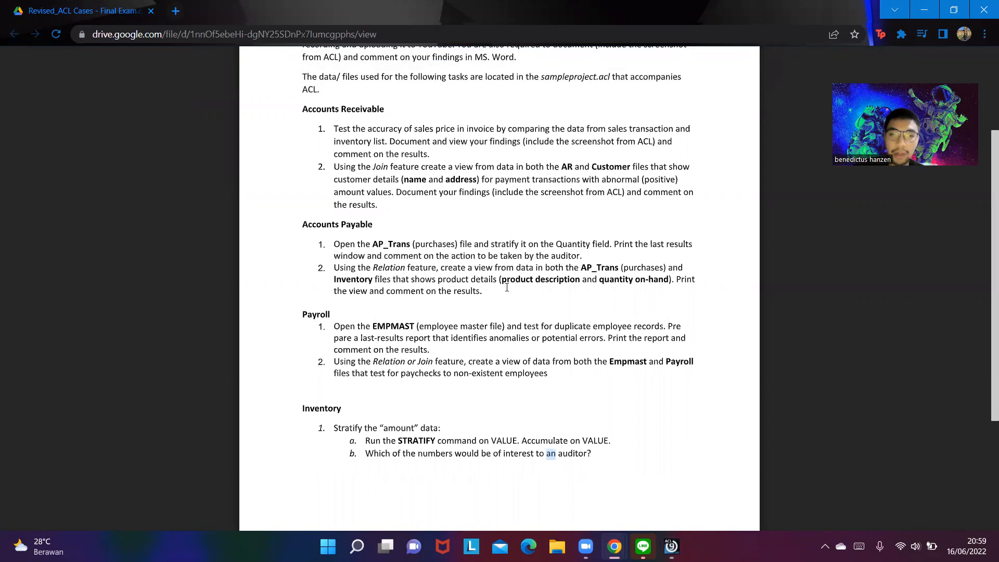
- Return to ACL, open the table relations for Ap_Trans, and add the Inventory table beside the Vendor table
{"action": "key", "text": "alt+Tab"}
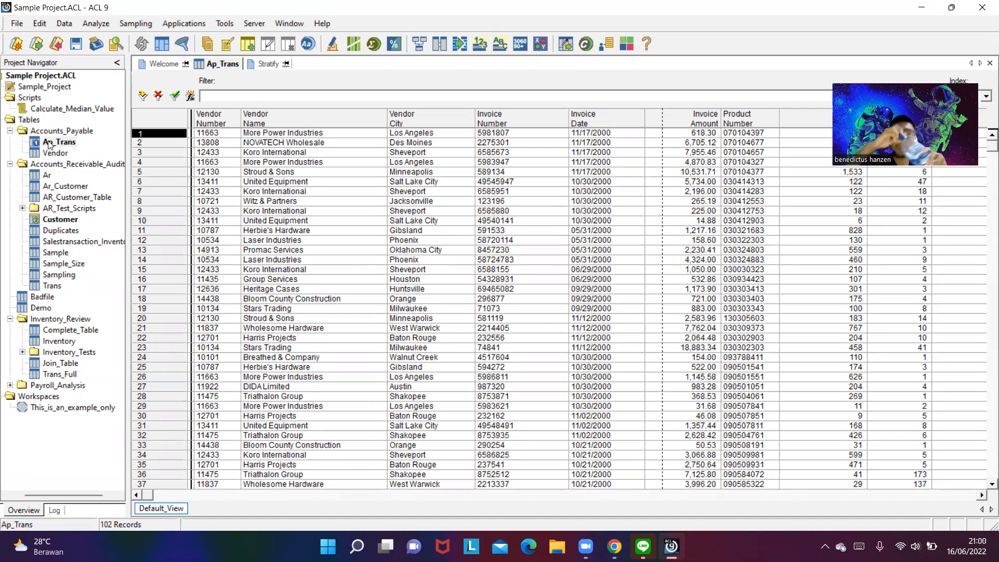
{"action": "left_click", "coordinate": [61, 25]}
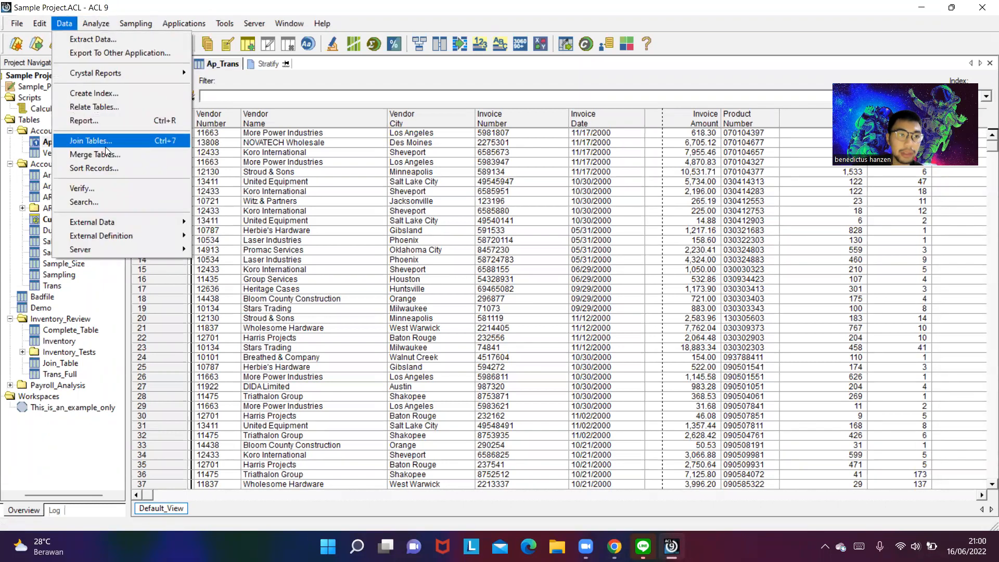
{"action": "left_click", "coordinate": [98, 107]}
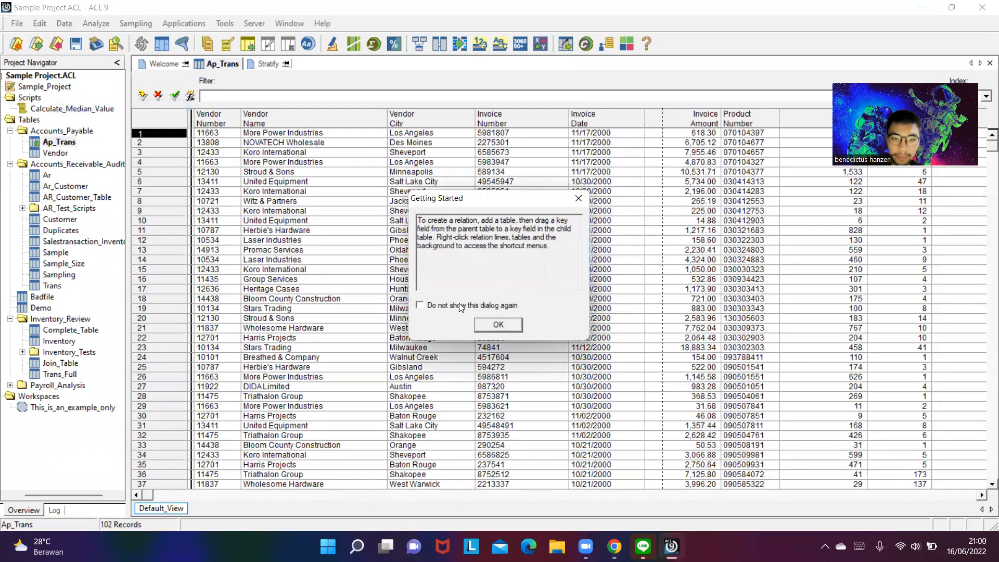
{"action": "left_click", "coordinate": [498, 326]}
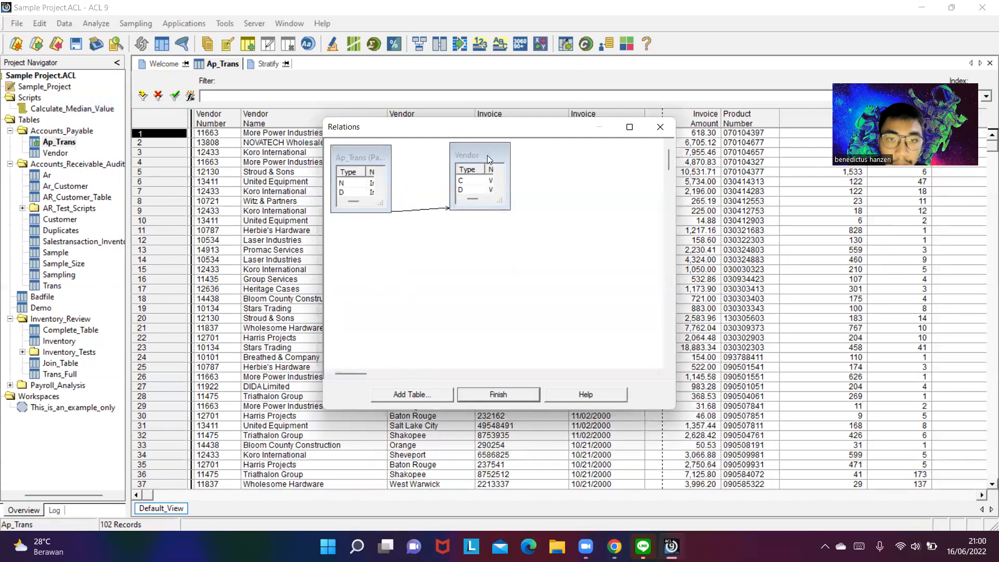
{"action": "left_click_drag", "start_coordinate": [487, 156], "coordinate": [487, 168]}
{"action": "left_click", "coordinate": [421, 394]}
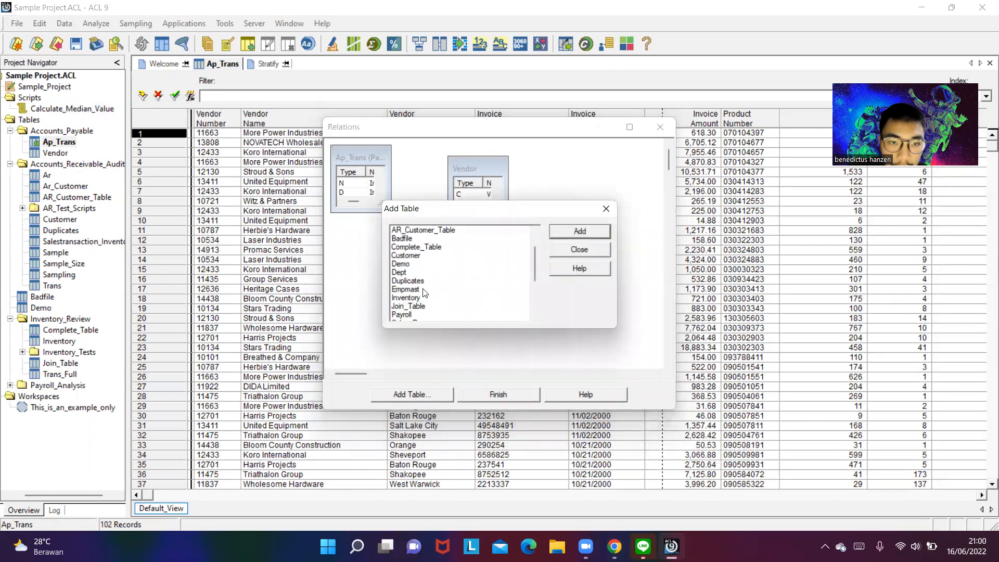
{"action": "scroll", "coordinate": [422, 289], "scroll_direction": "down", "scroll_amount": 1}
{"action": "left_click", "coordinate": [416, 273]}
{"action": "double_click", "coordinate": [416, 273]}
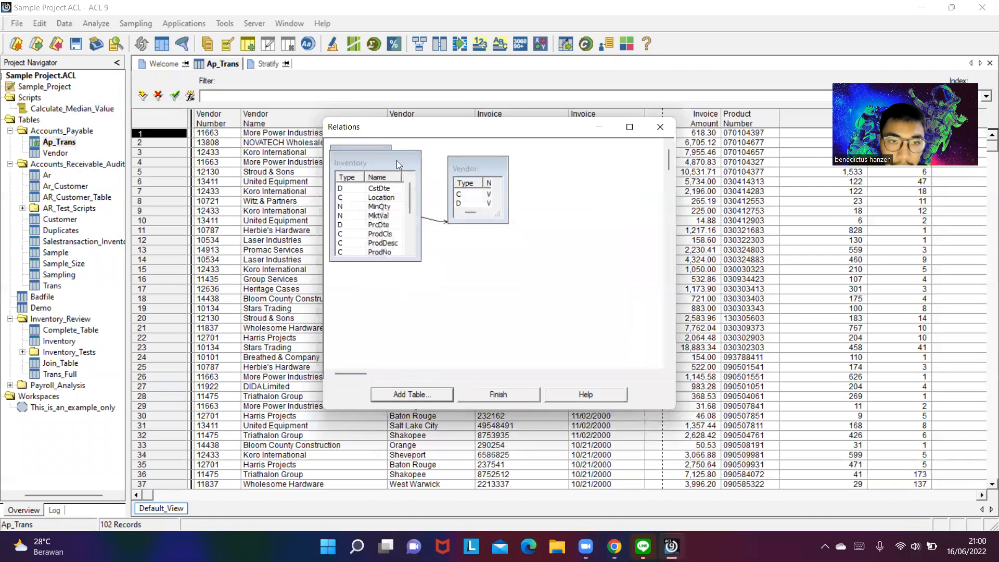
{"action": "left_click_drag", "start_coordinate": [401, 162], "coordinate": [621, 155]}
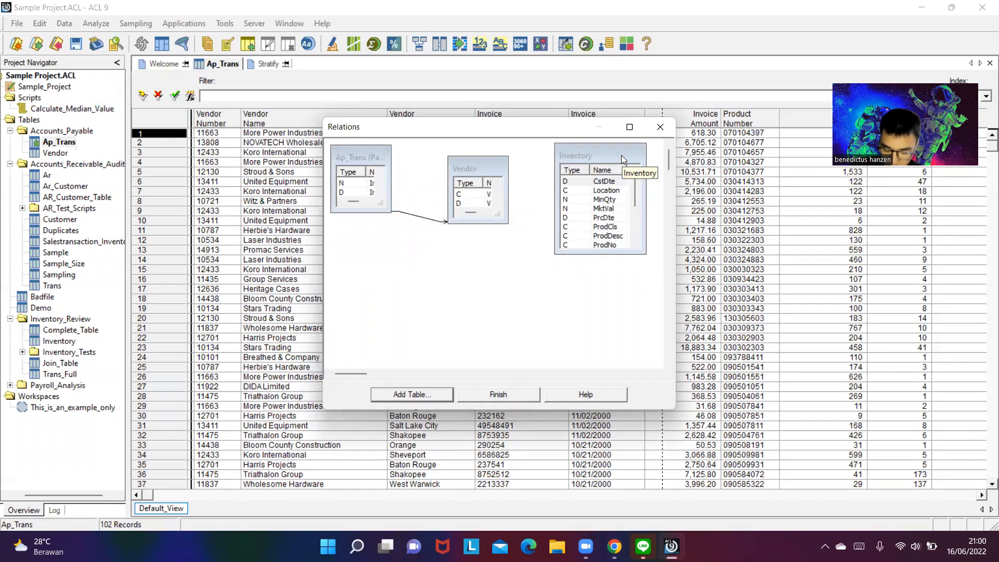
- Enlarge the Ap_Trans and Vendor boxes in the relations diagram to show their full field lists
{"action": "scroll", "coordinate": [354, 189], "scroll_direction": "down", "scroll_amount": 1}
{"action": "scroll", "coordinate": [352, 194], "scroll_direction": "up", "scroll_amount": 1}
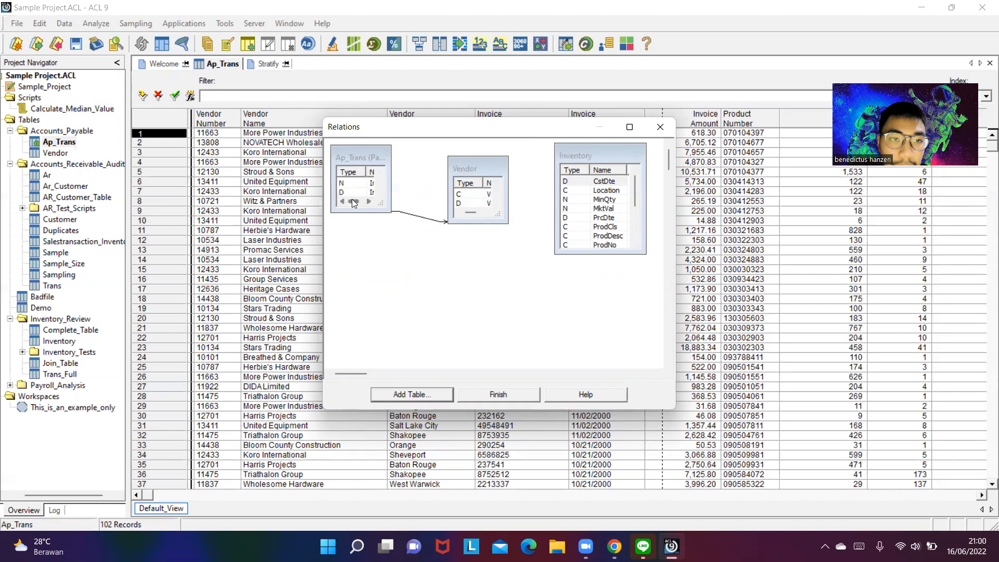
{"action": "scroll", "coordinate": [470, 199], "scroll_direction": "down", "scroll_amount": 1}
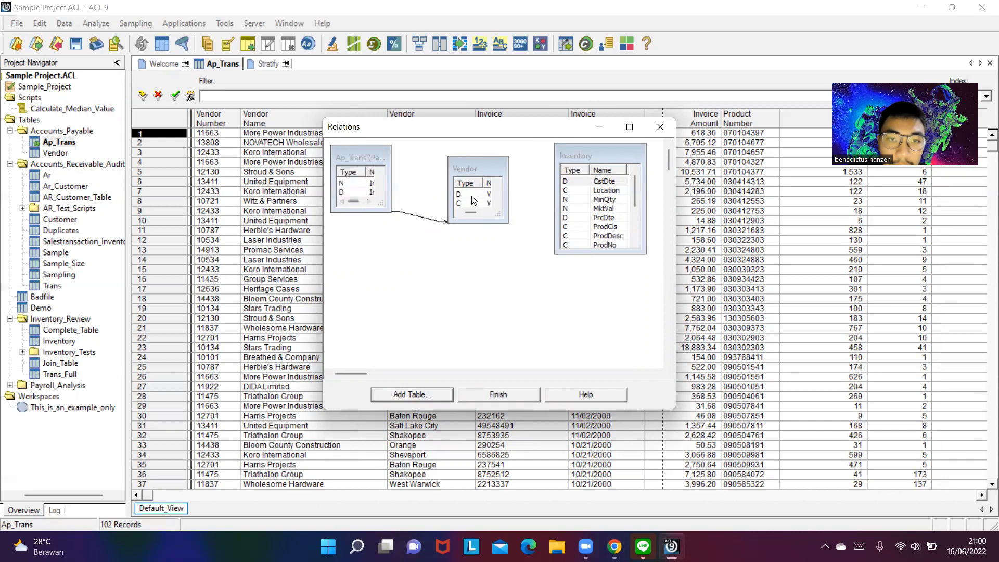
{"action": "left_click_drag", "start_coordinate": [471, 209], "coordinate": [449, 206]}
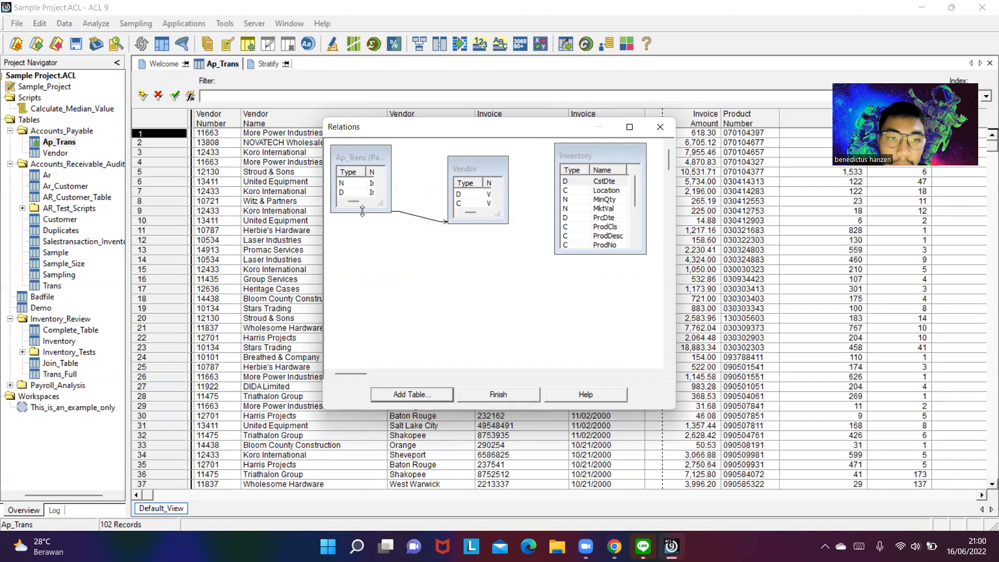
{"action": "left_click_drag", "start_coordinate": [362, 211], "coordinate": [363, 298]}
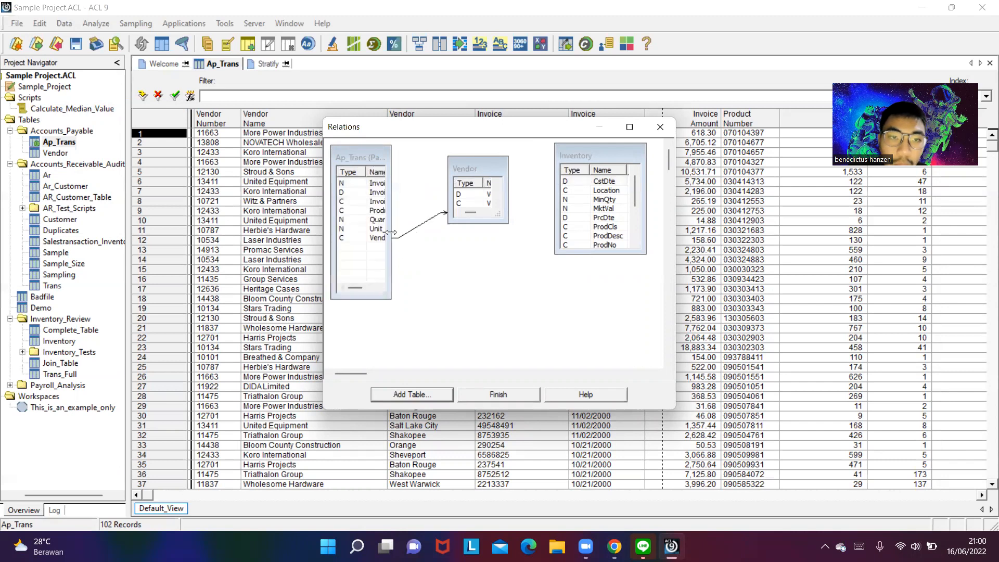
{"action": "left_click_drag", "start_coordinate": [392, 233], "coordinate": [482, 296]}
{"action": "left_click_drag", "start_coordinate": [510, 221], "coordinate": [545, 221]}
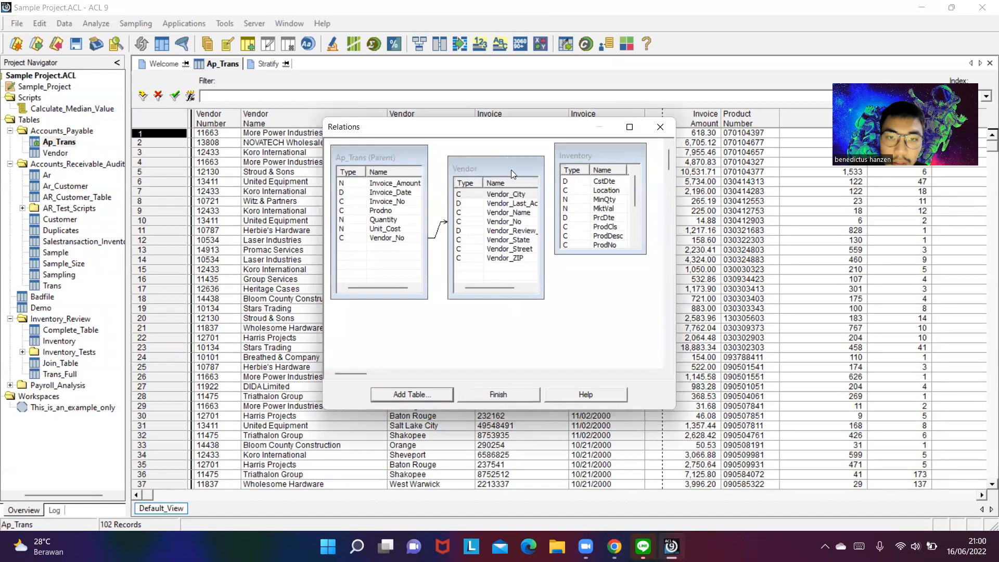
{"action": "left_click_drag", "start_coordinate": [508, 167], "coordinate": [504, 159]}
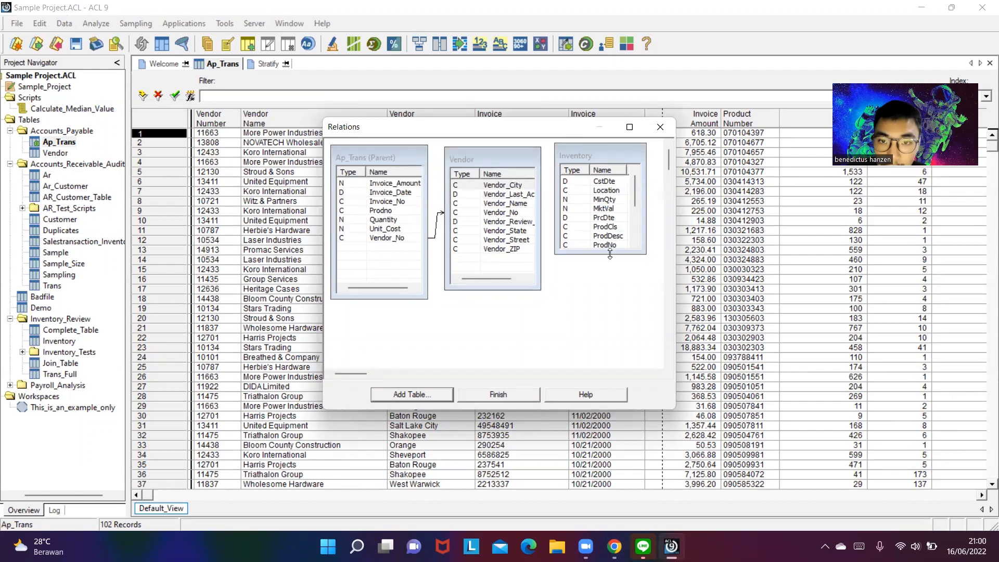
- Expand the Inventory field list, relate Prodno in Ap_Trans to ProdNo in Inventory, and finish the relation
{"action": "left_click_drag", "start_coordinate": [606, 253], "coordinate": [606, 311]}
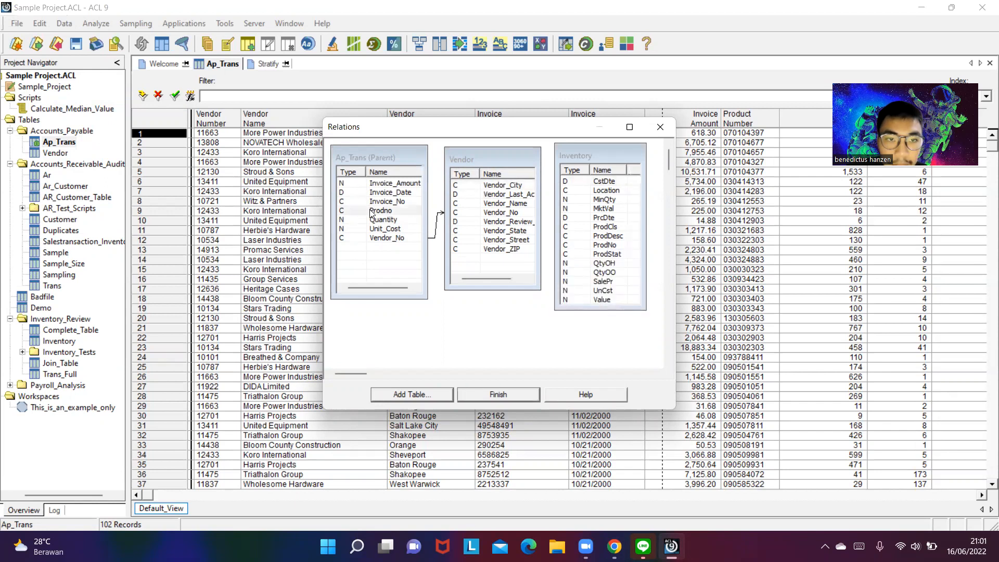
{"action": "left_click_drag", "start_coordinate": [370, 214], "coordinate": [587, 244]}
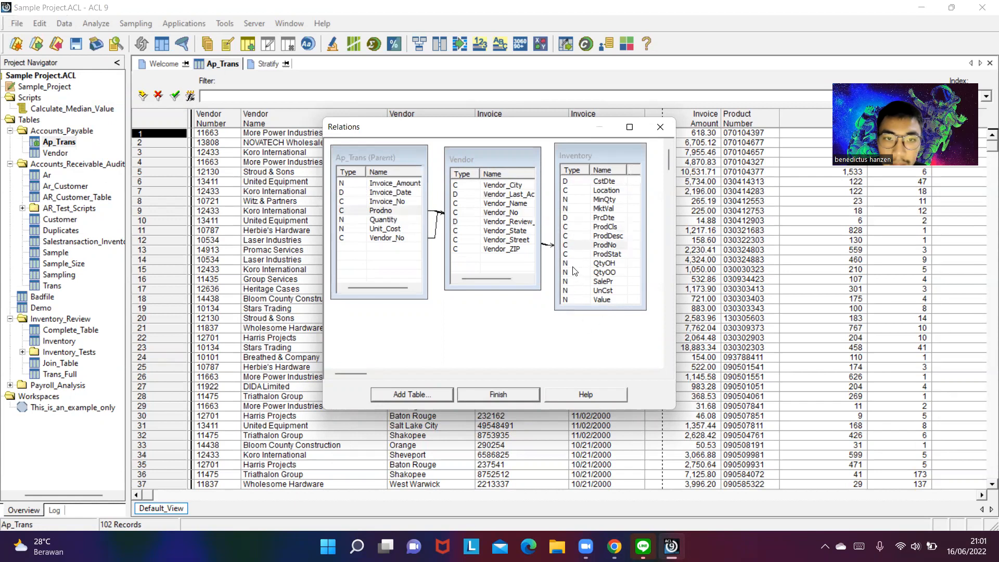
{"action": "left_click", "coordinate": [498, 395]}
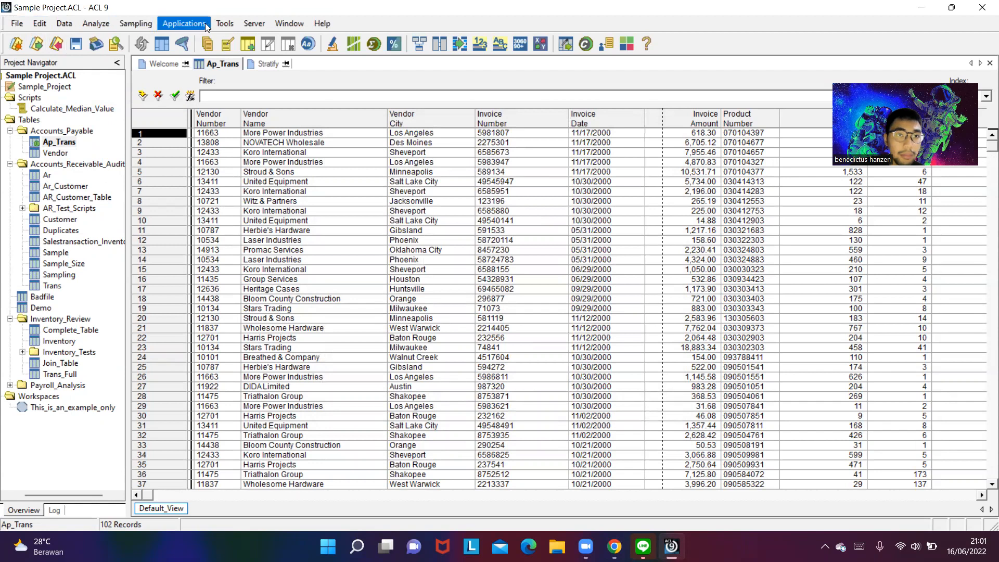
- Reopen the Ap_Trans relations and try to remove the Vendor table from the diagram
{"action": "left_click", "coordinate": [86, 23]}
{"action": "mouse_move", "coordinate": [65, 23]}
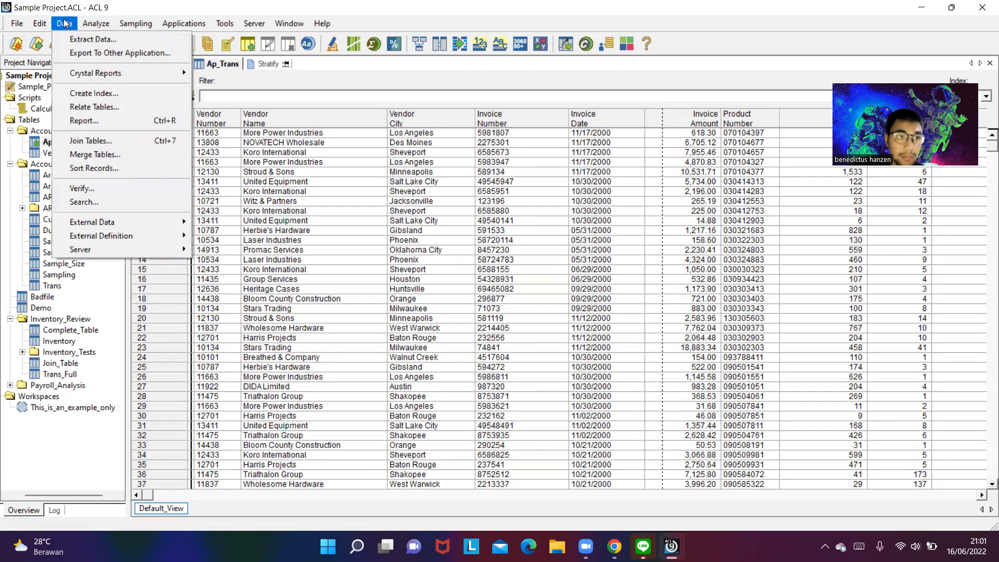
{"action": "left_click", "coordinate": [98, 104]}
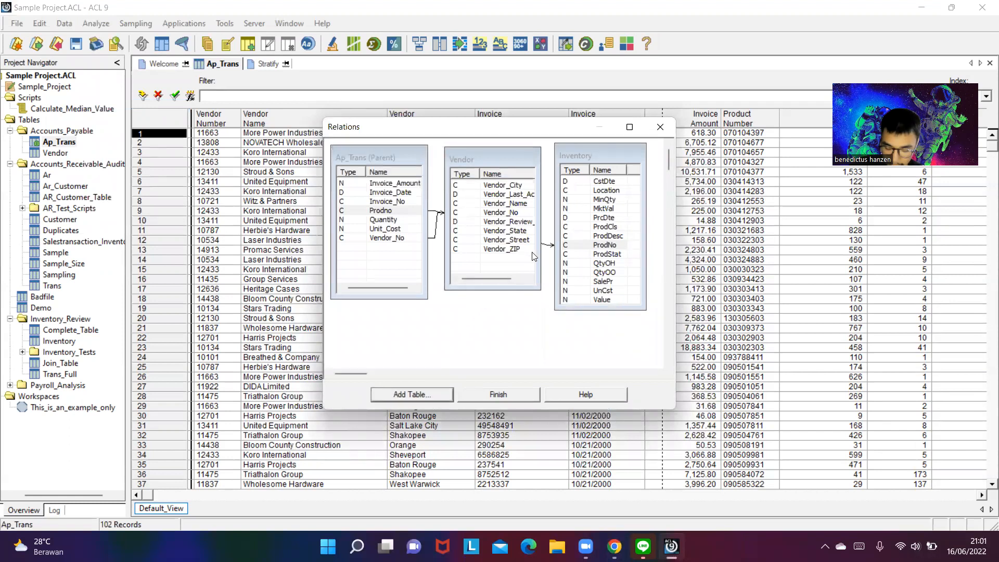
{"action": "right_click", "coordinate": [599, 252]}
{"action": "left_click", "coordinate": [592, 249]}
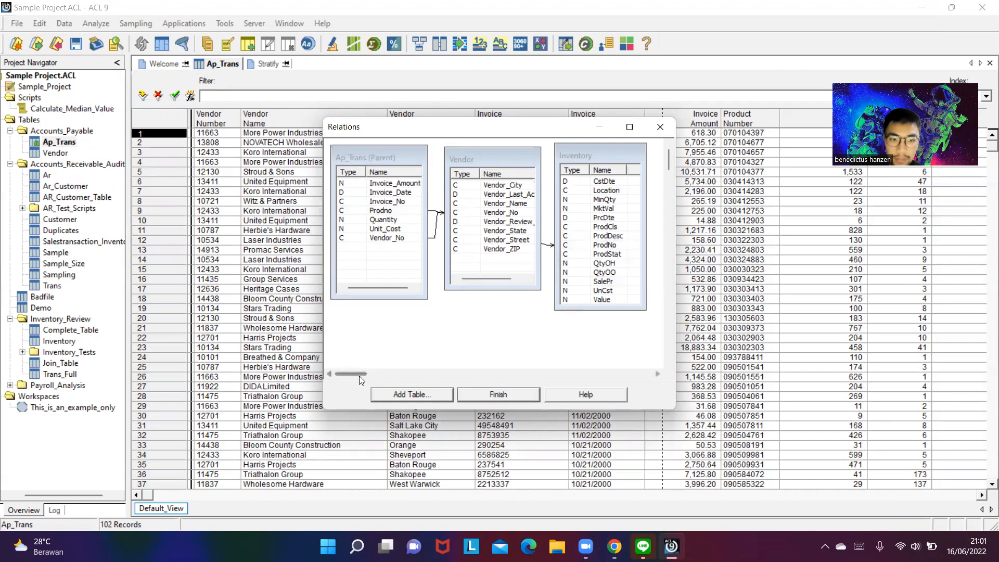
{"action": "left_click_drag", "start_coordinate": [512, 151], "coordinate": [489, 150]}
{"action": "right_click", "coordinate": [479, 261]}
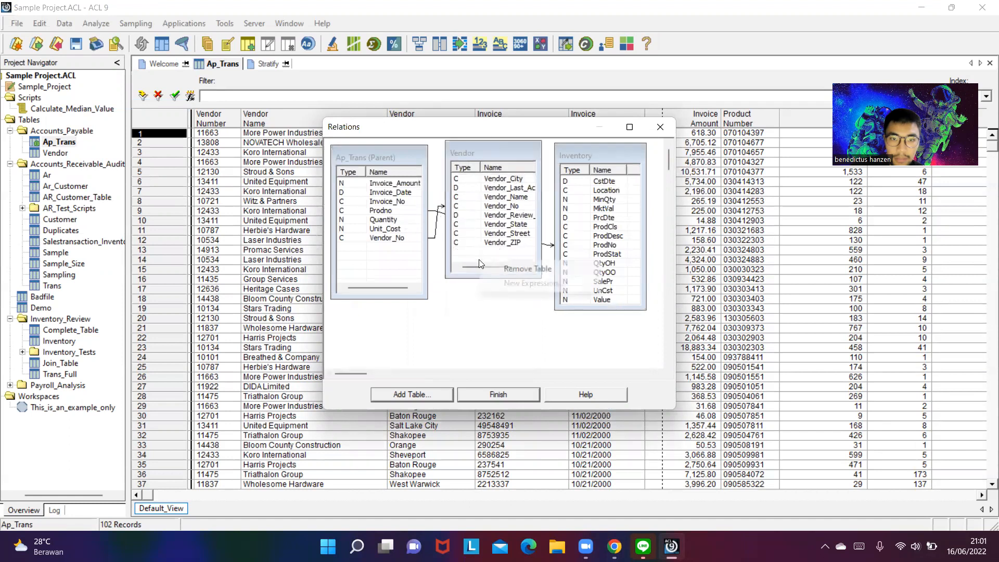
{"action": "left_click", "coordinate": [515, 269]}
{"action": "left_click", "coordinate": [581, 319]}
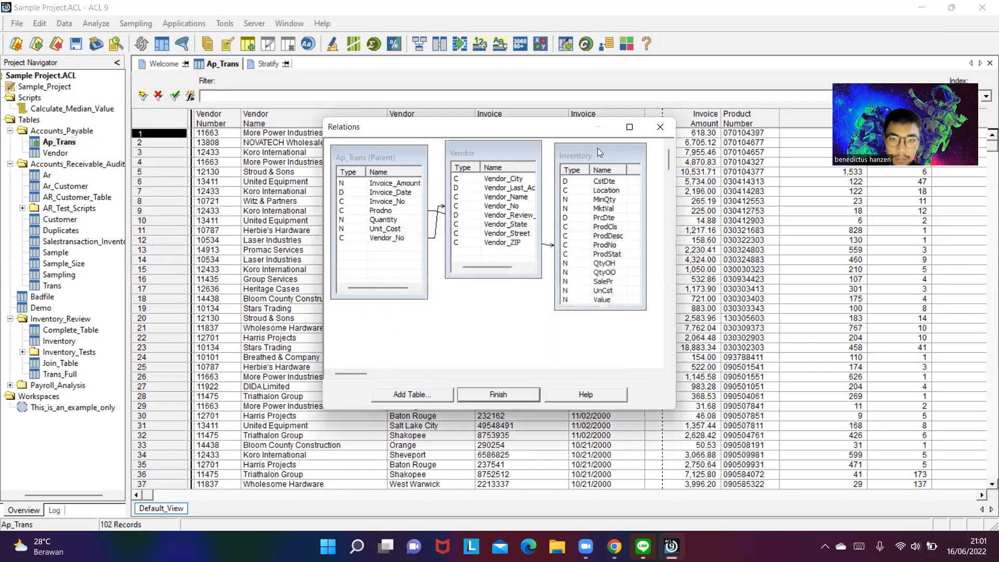
- Rearrange the Inventory and Vendor boxes in the relations diagram and finish the relations setup
{"action": "left_click_drag", "start_coordinate": [605, 149], "coordinate": [610, 143]}
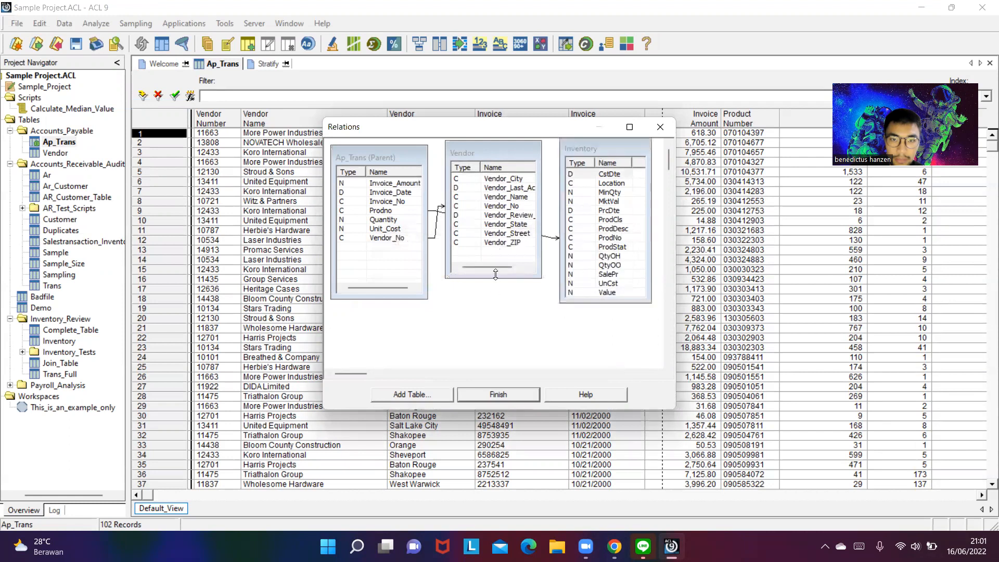
{"action": "left_click_drag", "start_coordinate": [496, 275], "coordinate": [495, 318]}
{"action": "left_click", "coordinate": [498, 394]}
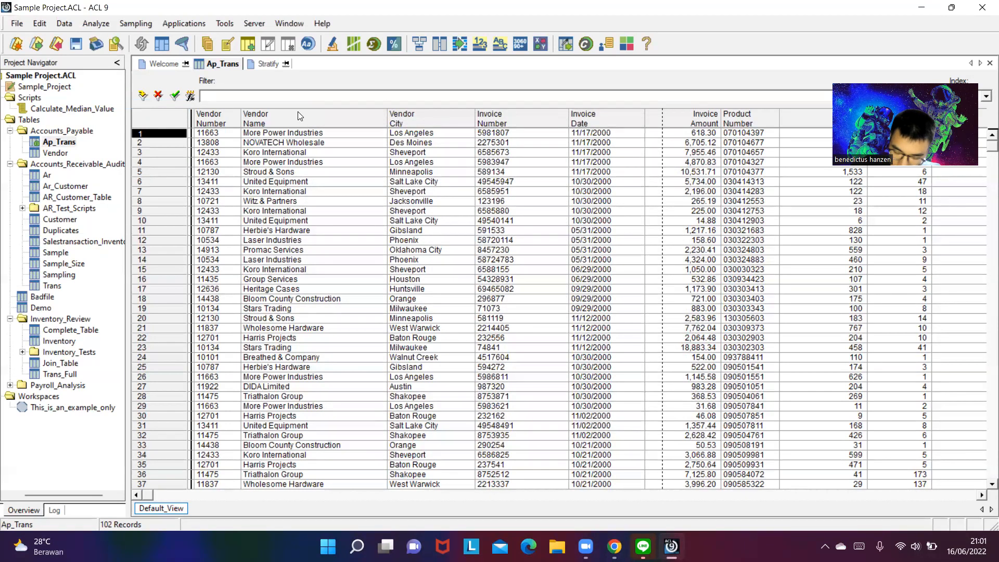
{"action": "left_click", "coordinate": [96, 25]}
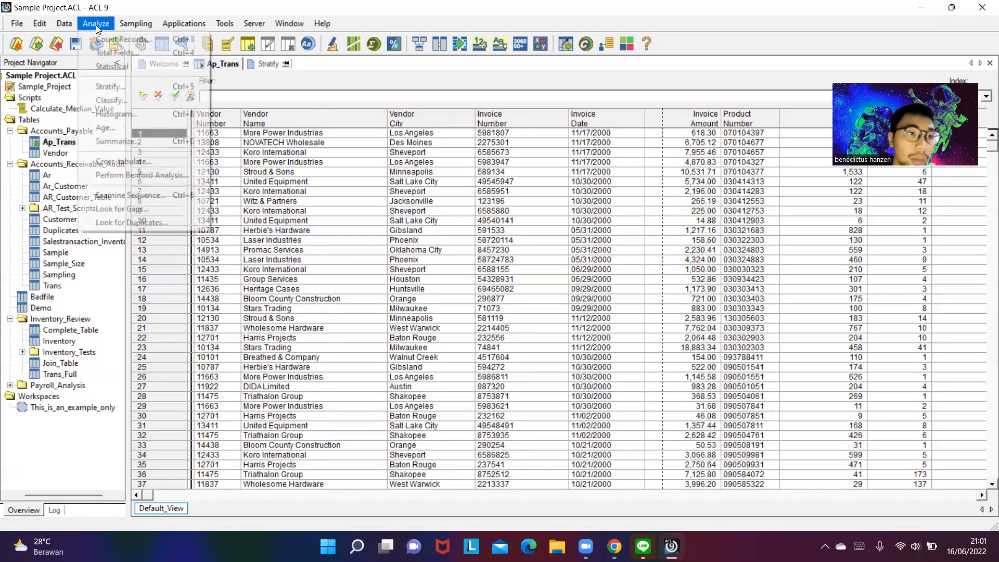
{"action": "mouse_move", "coordinate": [180, 24]}
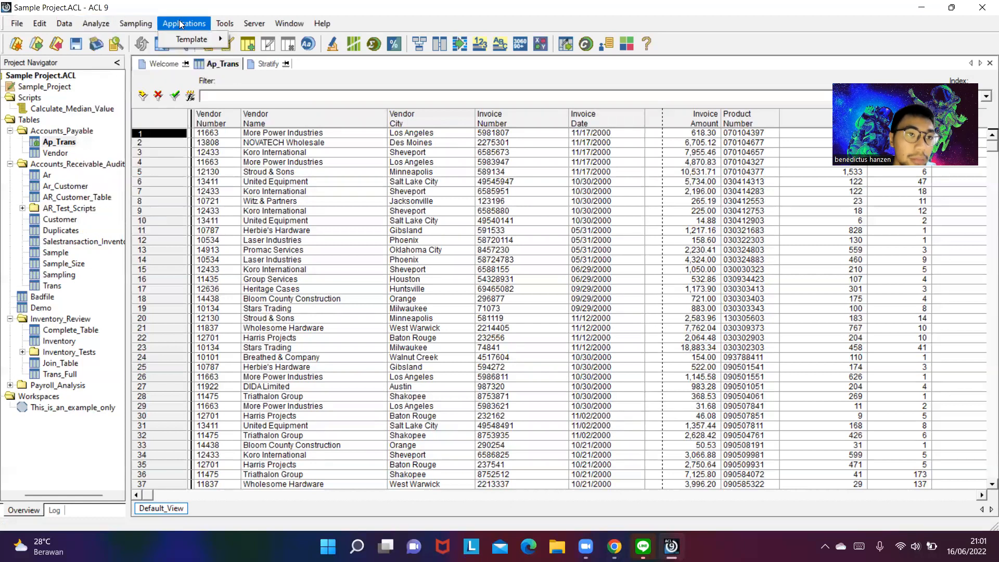
{"action": "mouse_move", "coordinate": [232, 23]}
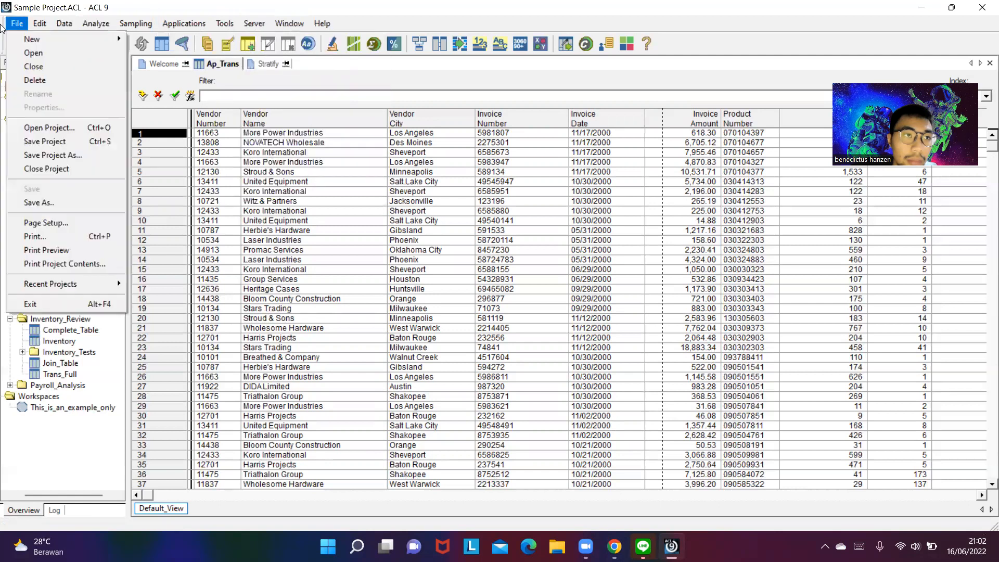
{"action": "mouse_move", "coordinate": [50, 27]}
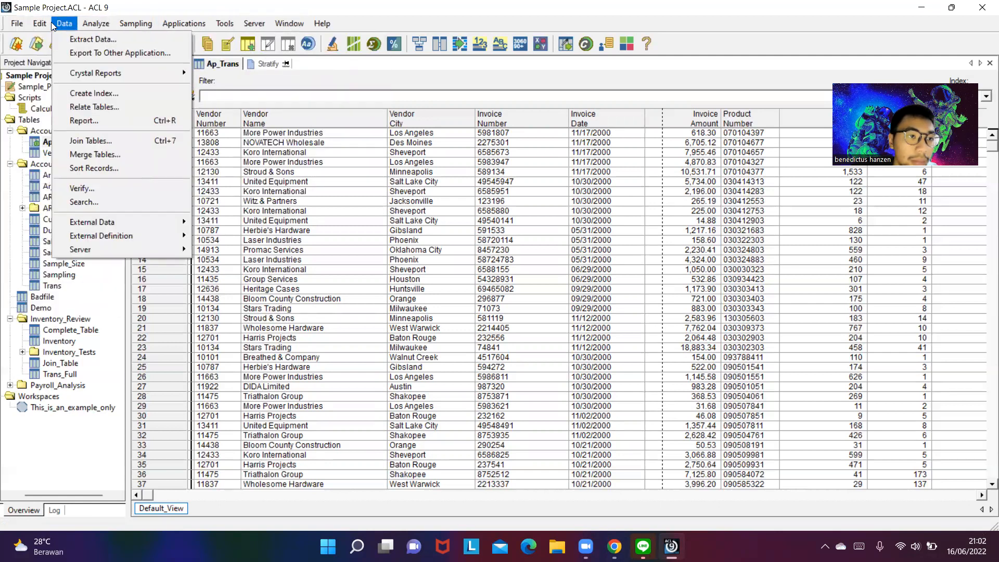
{"action": "mouse_move", "coordinate": [15, 25]}
{"action": "mouse_move", "coordinate": [108, 25]}
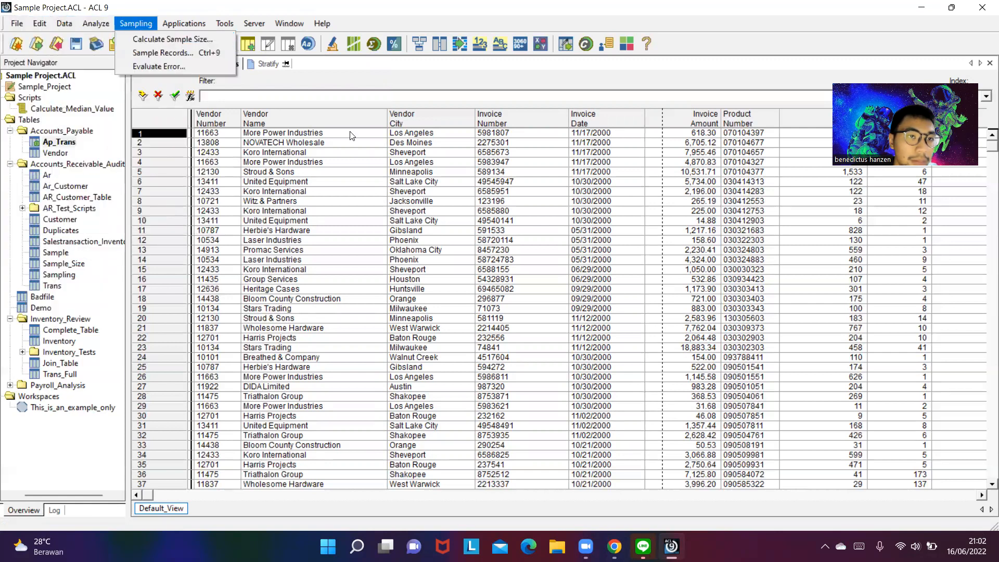
{"action": "left_click", "coordinate": [312, 85]}
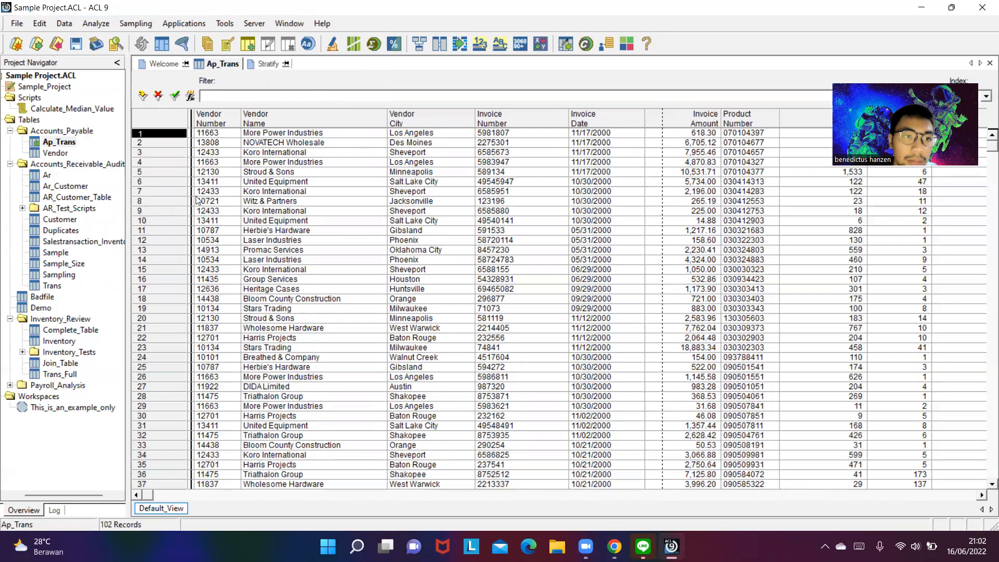
- Check which Ap_Trans fields can be added as columns to the view, and leave without adding any
{"action": "right_click", "coordinate": [235, 186]}
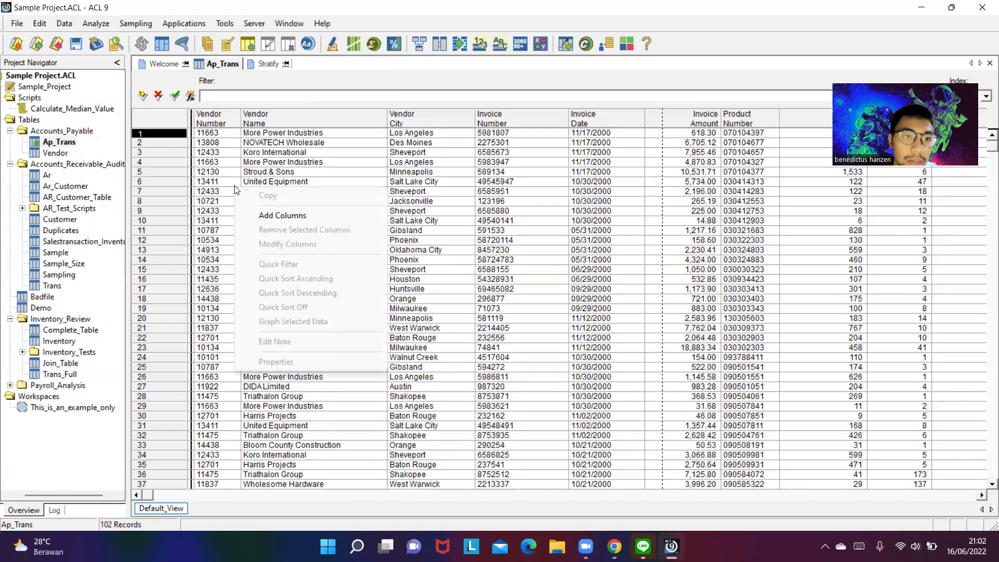
{"action": "left_click", "coordinate": [402, 95]}
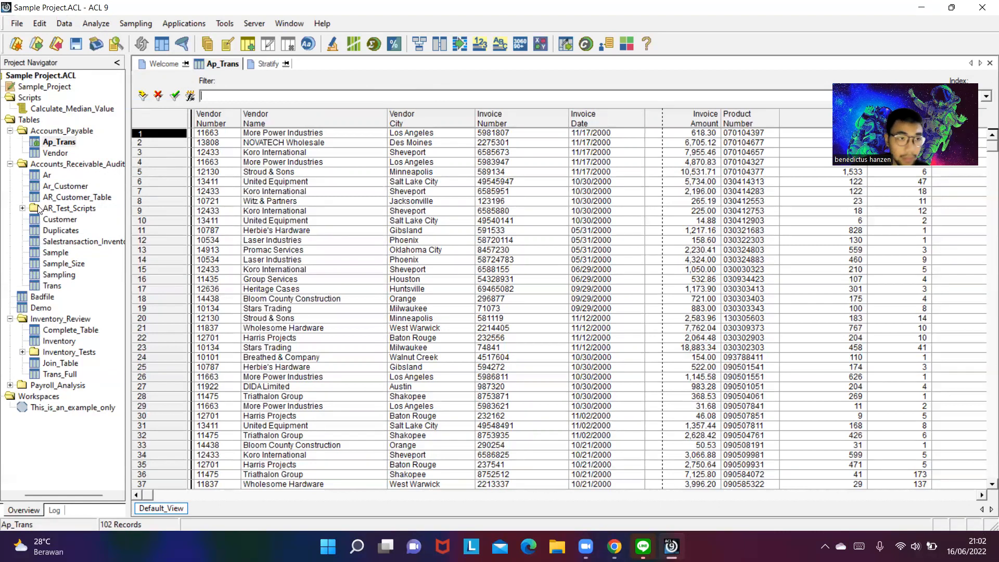
{"action": "right_click", "coordinate": [234, 231]}
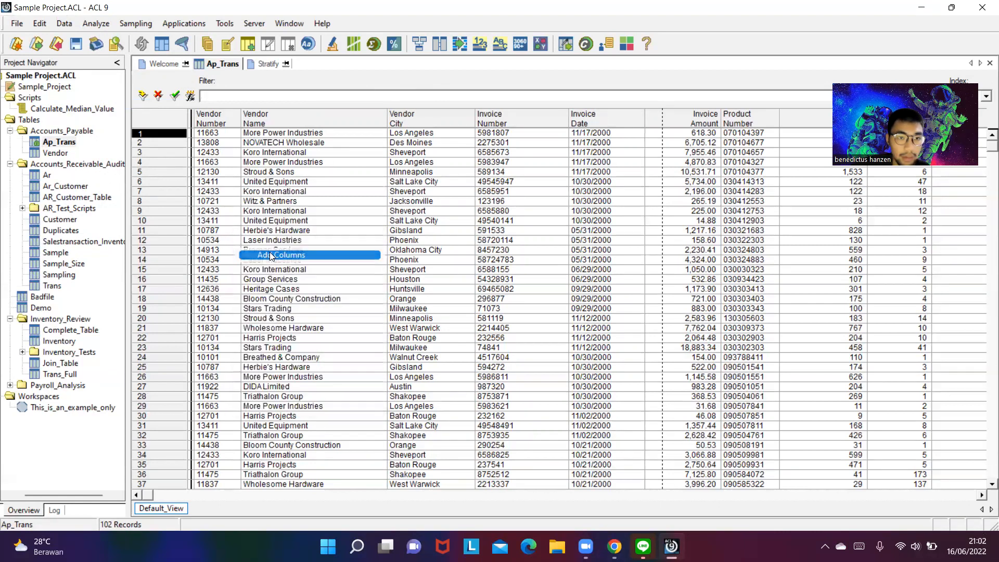
{"action": "left_click", "coordinate": [282, 255]}
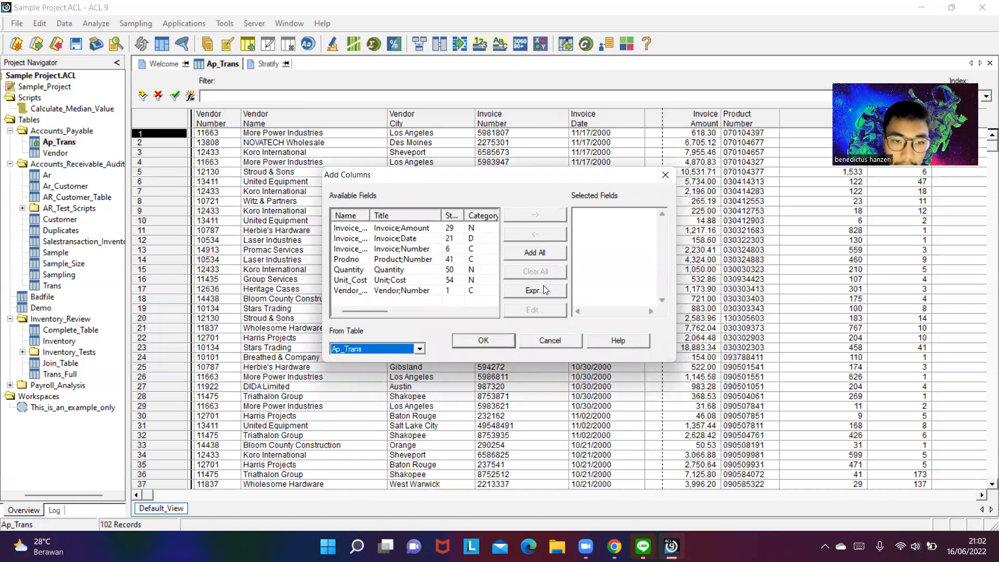
{"action": "left_click", "coordinate": [666, 175]}
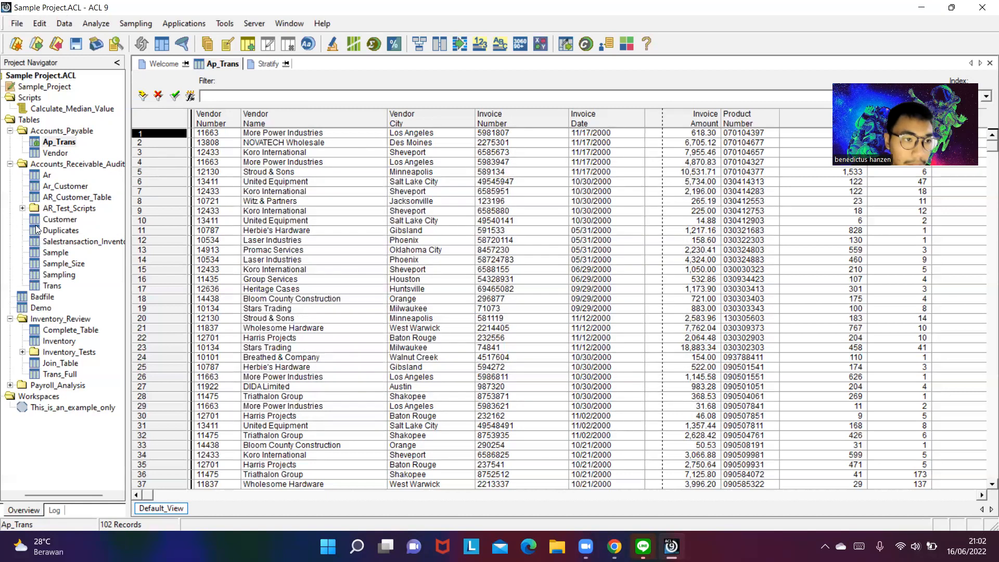
- Open the Inventory table from the Inventory_Review folder
{"action": "double_click", "coordinate": [61, 341]}
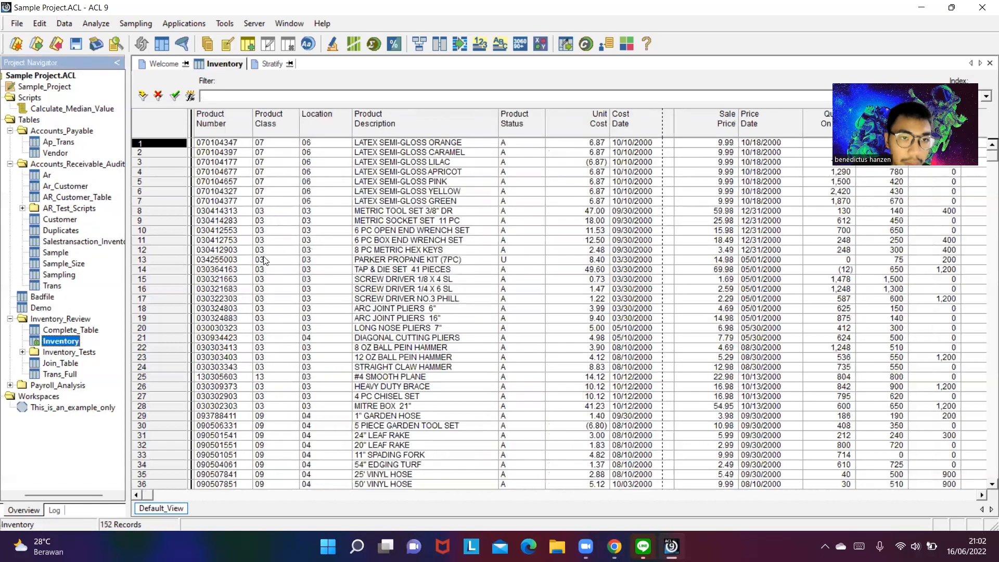
- Add the Quantity On Hand field (QtyOH) as a column to the Inventory view
{"action": "right_click", "coordinate": [268, 227]}
{"action": "left_click", "coordinate": [312, 255]}
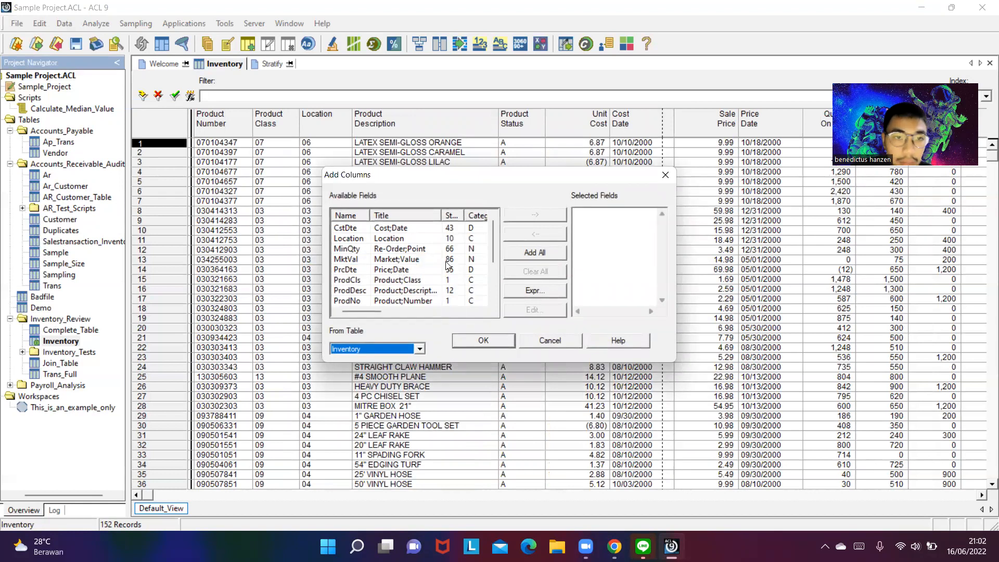
{"action": "scroll", "coordinate": [417, 271], "scroll_direction": "down", "scroll_amount": 1}
{"action": "left_click", "coordinate": [417, 290]}
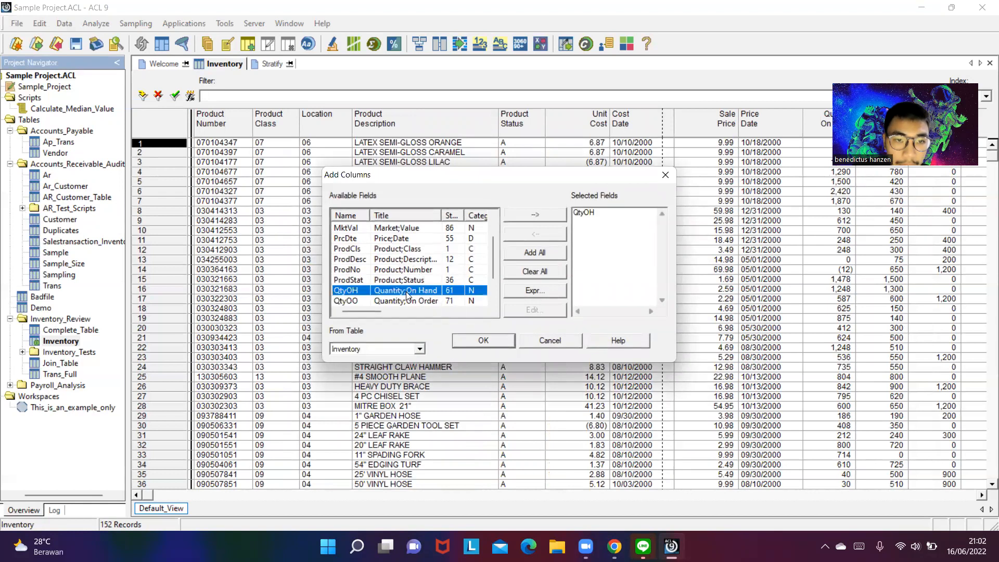
{"action": "left_click", "coordinate": [476, 341]}
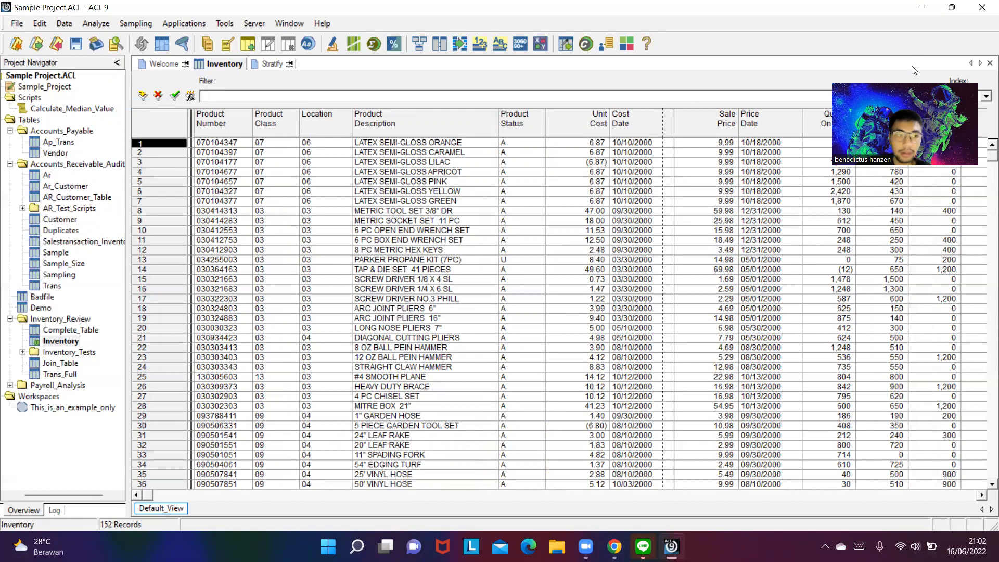
- Review the Inventory view's columns across to Market Value
{"action": "left_click", "coordinate": [278, 63]}
{"action": "left_click", "coordinate": [225, 63]}
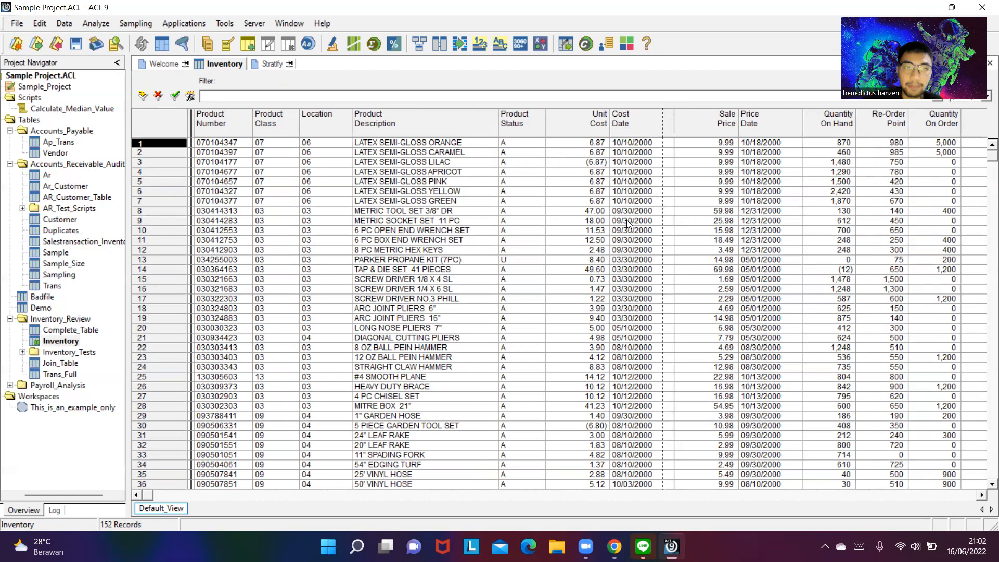
{"action": "left_click_drag", "start_coordinate": [154, 499], "coordinate": [650, 448]}
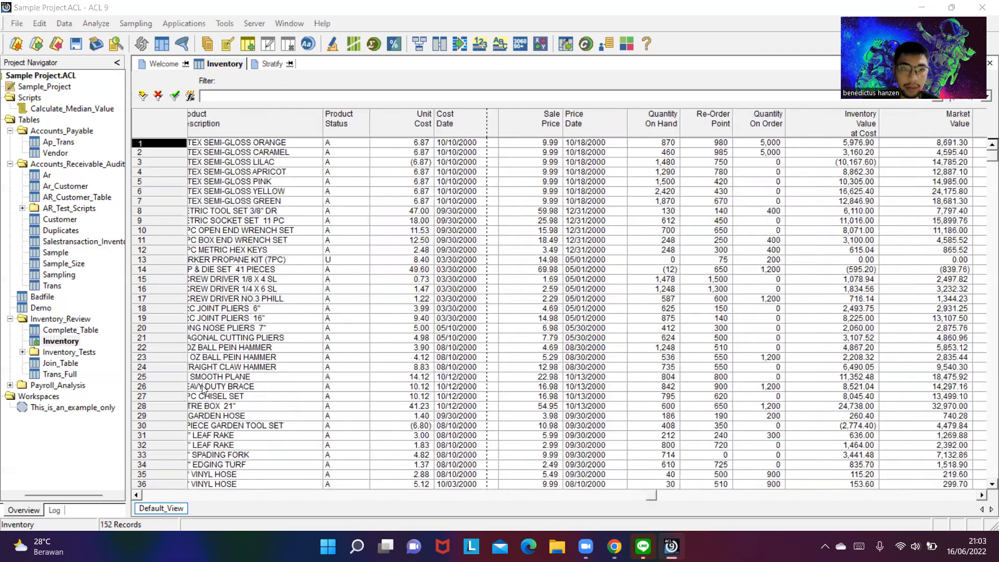
- Switch to the exam document in the browser, read the remaining case tasks, and return to ACL
{"action": "key", "text": "alt+Tab"}
{"action": "scroll", "coordinate": [454, 282], "scroll_direction": "down", "scroll_amount": 1}
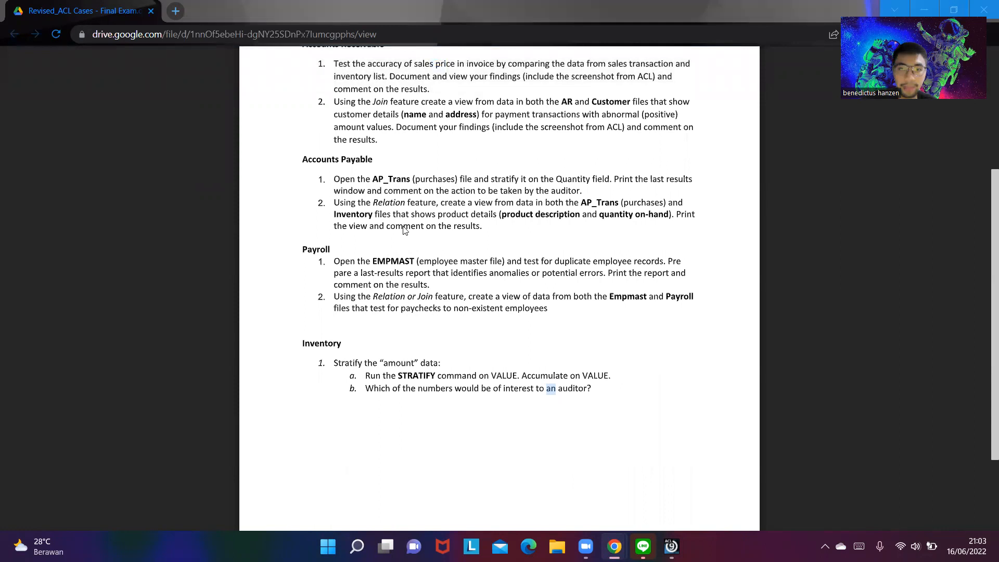
{"action": "key", "text": "alt+Tab"}
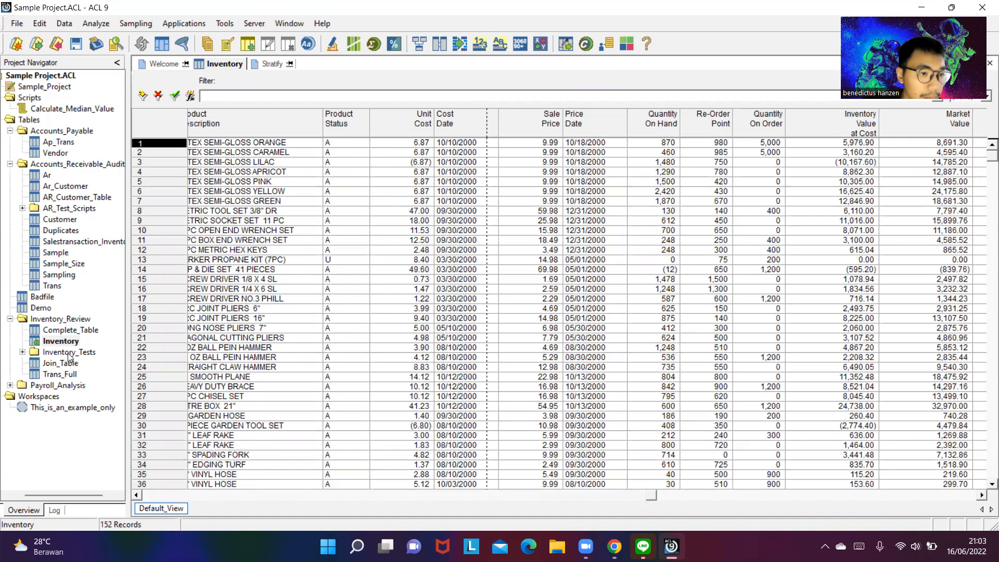
- Open the Empmast table from the Payroll_Analysis folder, saving the changes made to Inventory
{"action": "scroll", "coordinate": [77, 281], "scroll_direction": "left", "scroll_amount": 2}
{"action": "scroll", "coordinate": [77, 283], "scroll_direction": "right", "scroll_amount": 3}
{"action": "scroll", "coordinate": [58, 213], "scroll_direction": "left", "scroll_amount": 2}
{"action": "scroll", "coordinate": [59, 192], "scroll_direction": "right", "scroll_amount": 1}
{"action": "scroll", "coordinate": [46, 104], "scroll_direction": "left", "scroll_amount": 2}
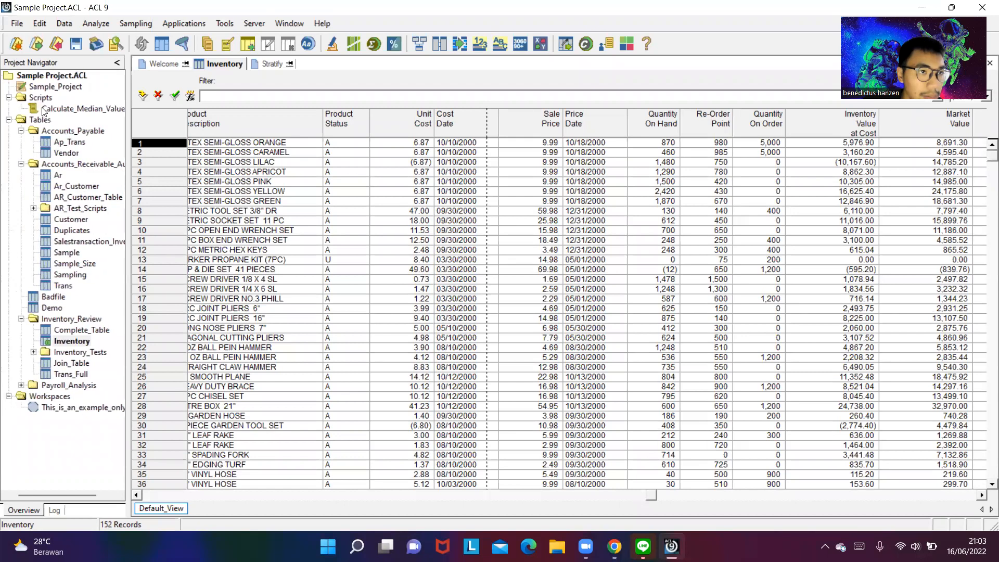
{"action": "left_click", "coordinate": [58, 385]}
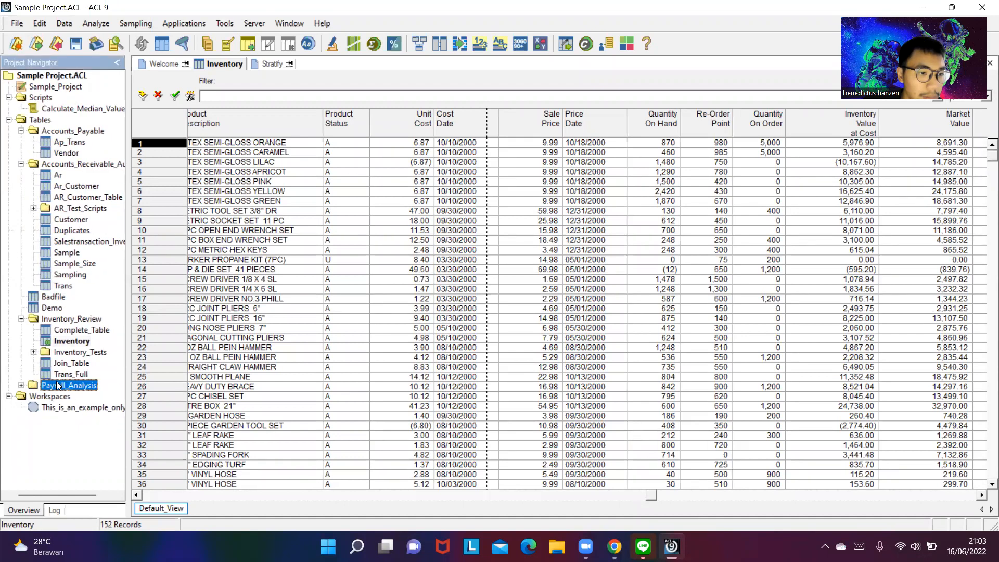
{"action": "double_click", "coordinate": [59, 386]}
{"action": "double_click", "coordinate": [80, 410]}
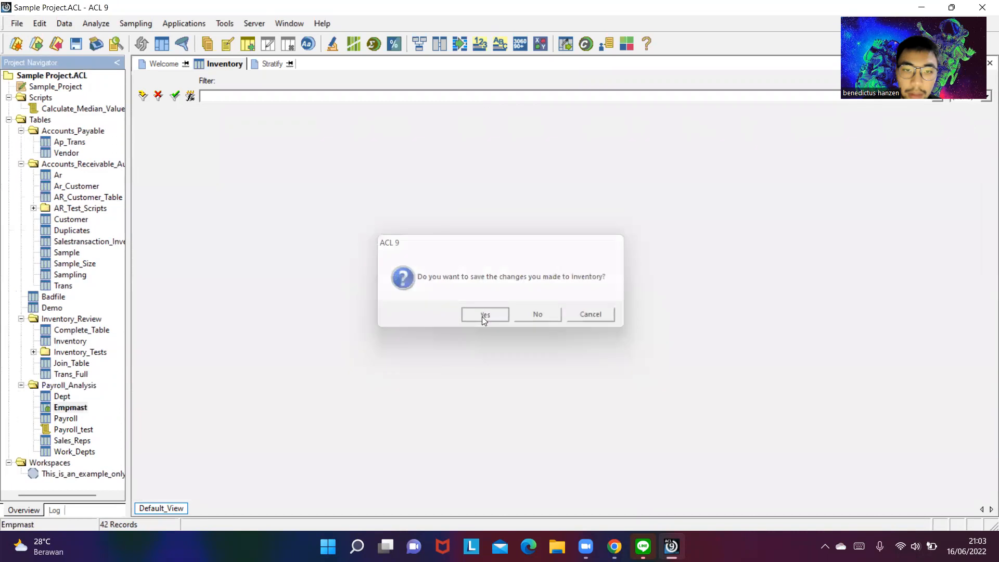
{"action": "left_click", "coordinate": [483, 316]}
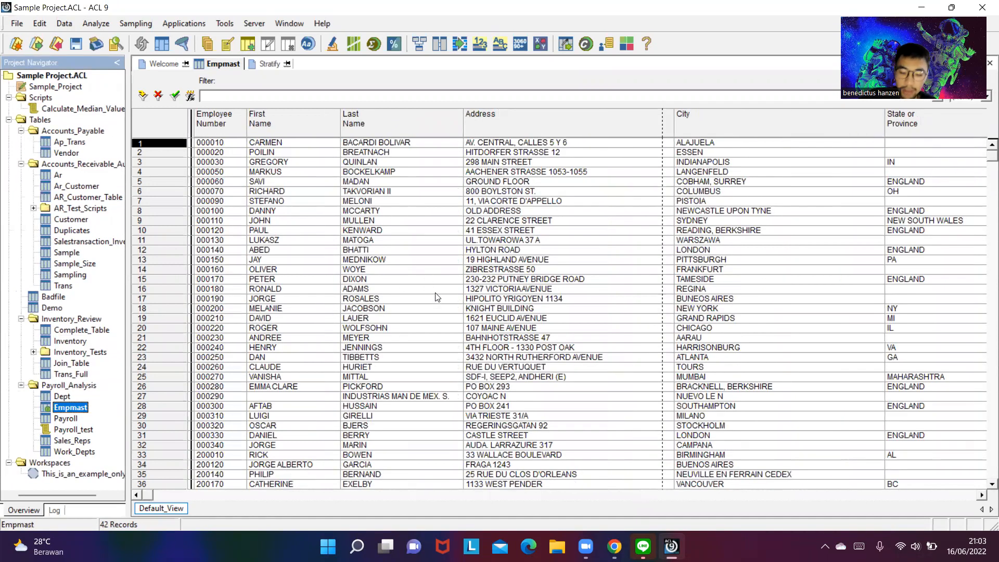
- Look through the columns of the Empmast table
{"action": "left_click_drag", "start_coordinate": [148, 495], "coordinate": [183, 494]}
{"action": "scroll", "coordinate": [182, 498], "scroll_direction": "right", "scroll_amount": 3}
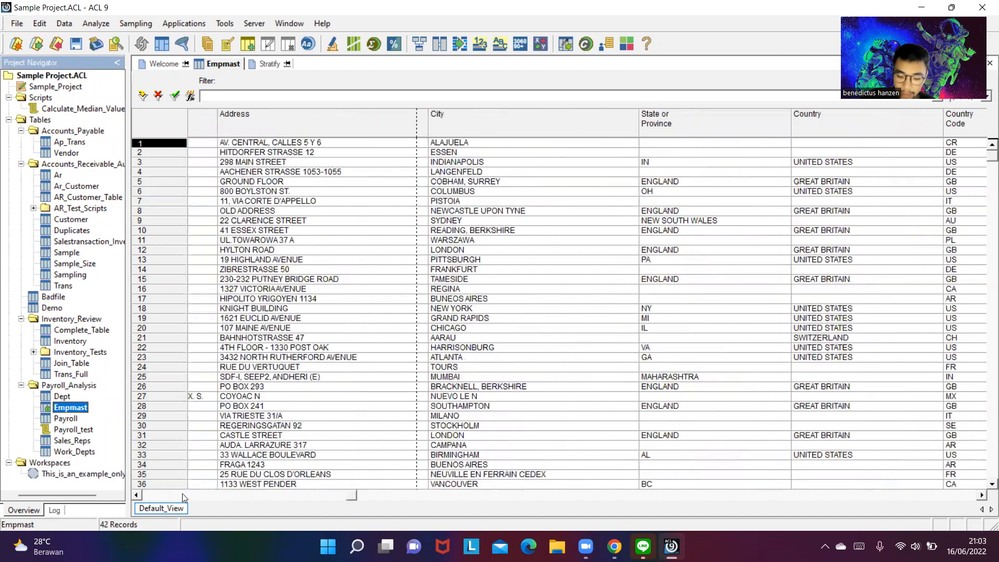
{"action": "left_click", "coordinate": [182, 496]}
{"action": "left_click_drag", "start_coordinate": [179, 488], "coordinate": [886, 445]}
{"action": "left_click_drag", "start_coordinate": [474, 456], "coordinate": [803, 434]}
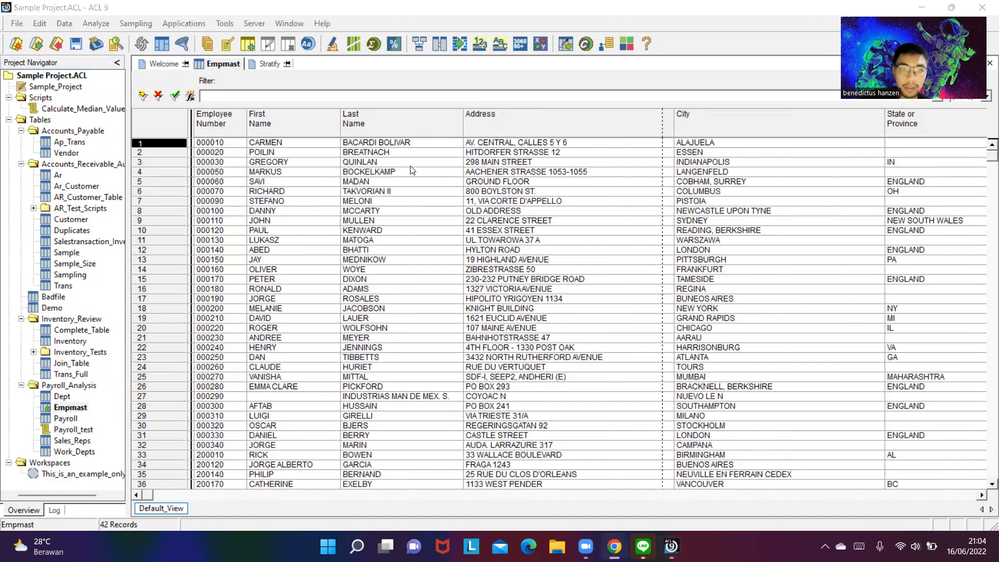
- Reread the Payroll tasks in the browser's exam document and go back to the Empmast table in ACL
{"action": "key", "text": "super+Tab"}
{"action": "left_click", "coordinate": [167, 198]}
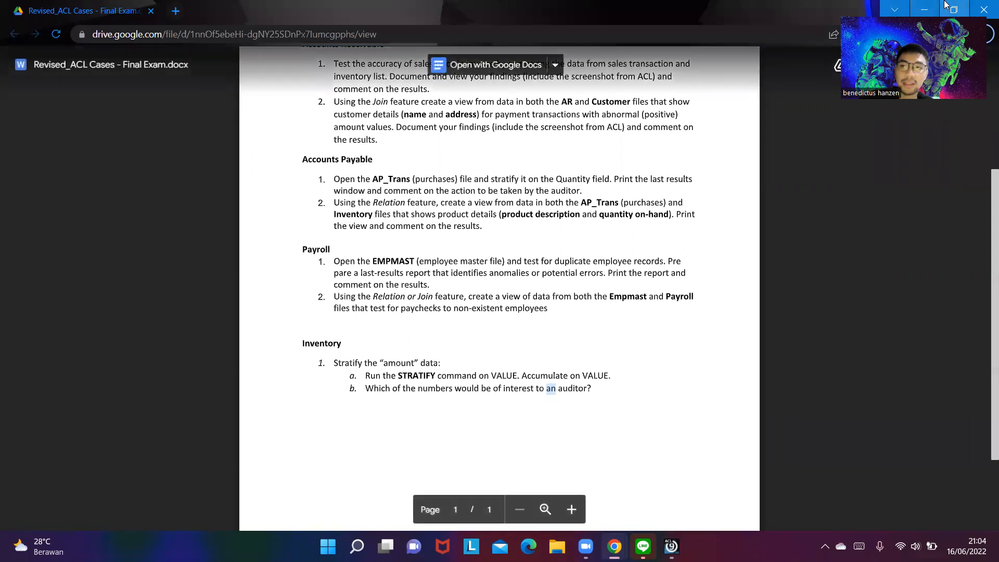
{"action": "left_click", "coordinate": [918, 6]}
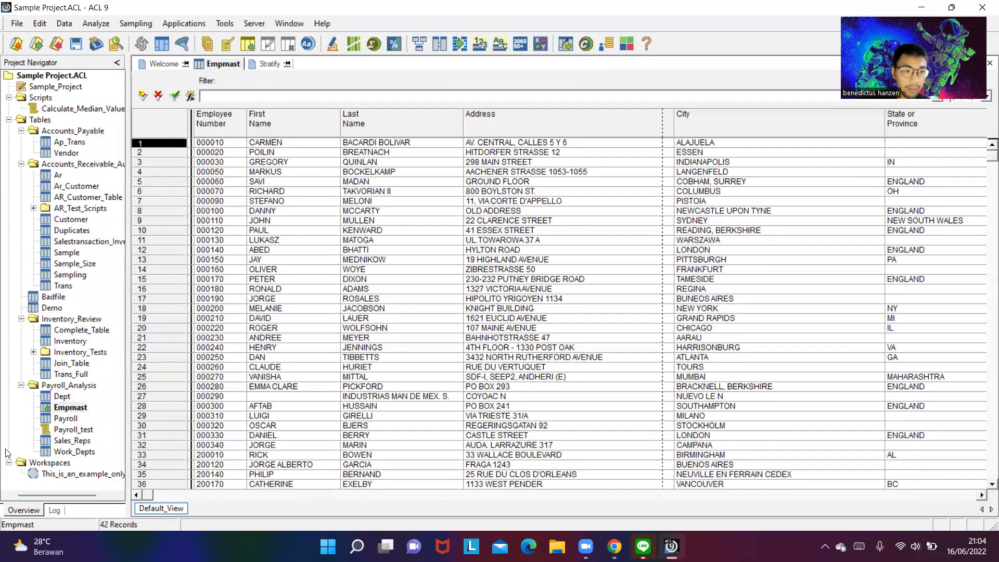
- Start a join on the Empmast table with Payroll as the secondary table
{"action": "left_click", "coordinate": [71, 408]}
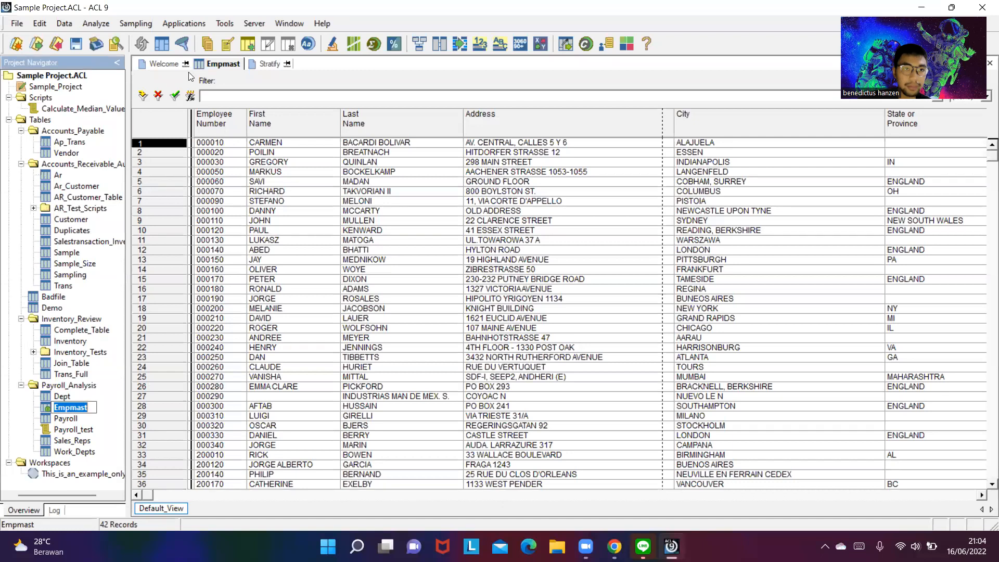
{"action": "left_click", "coordinate": [64, 24]}
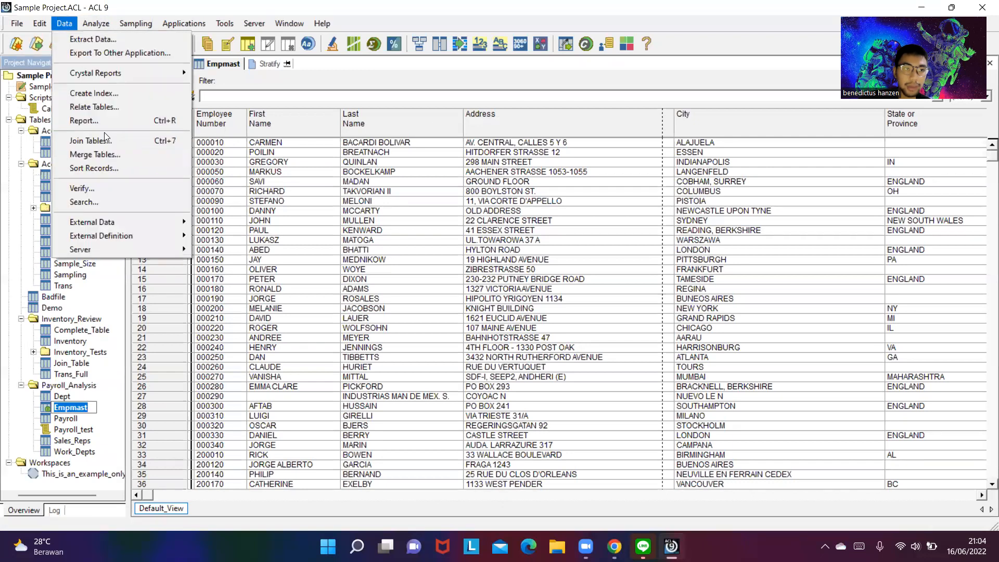
{"action": "left_click", "coordinate": [104, 140]}
{"action": "left_click", "coordinate": [675, 173]}
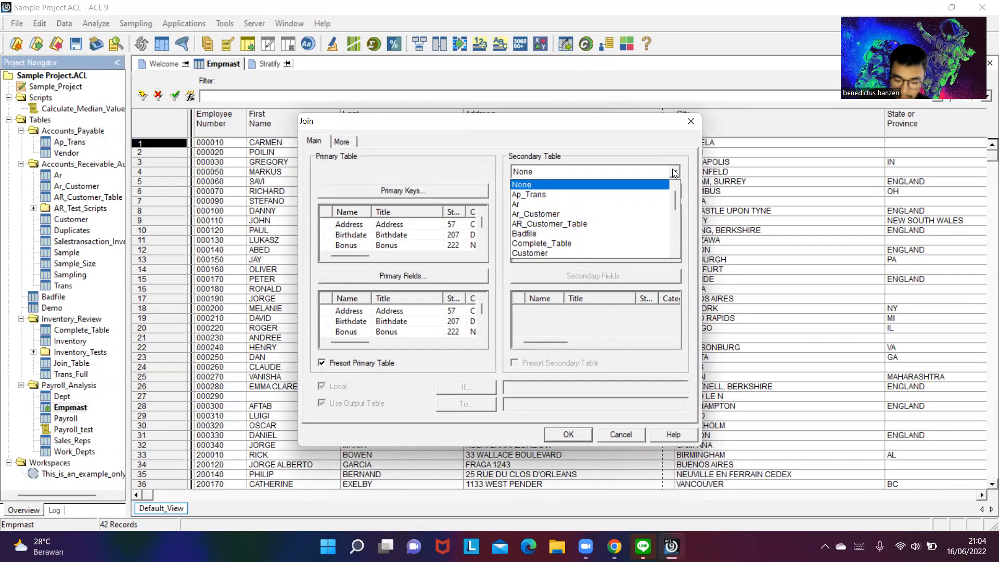
{"action": "scroll", "coordinate": [555, 234], "scroll_direction": "down", "scroll_amount": 5}
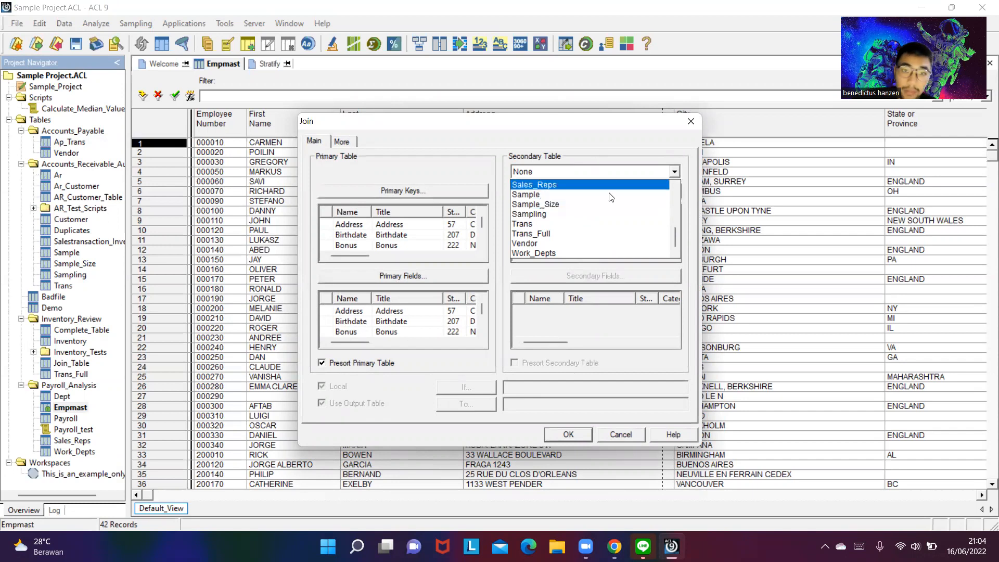
{"action": "scroll", "coordinate": [545, 223], "scroll_direction": "up", "scroll_amount": 4}
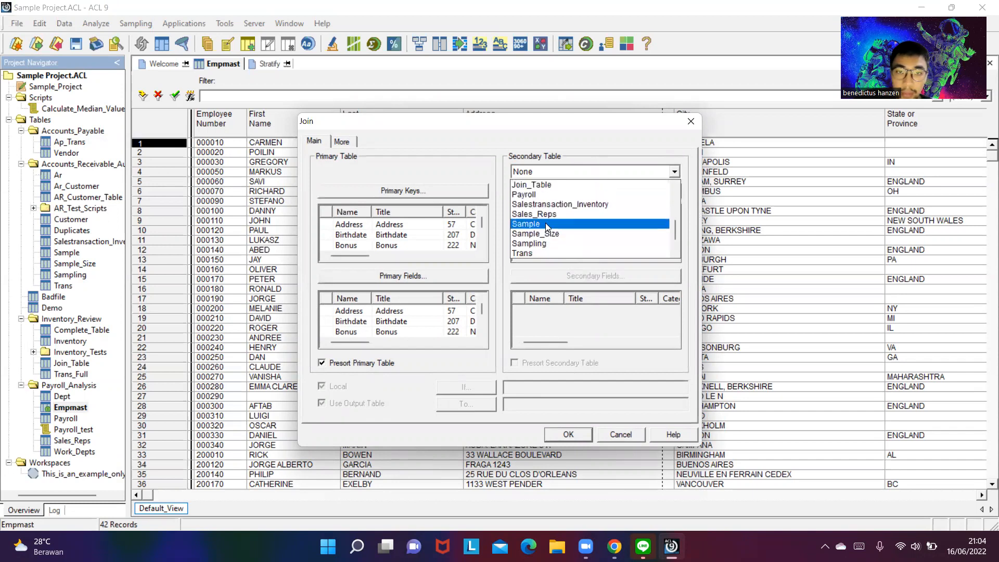
{"action": "left_click", "coordinate": [530, 249]}
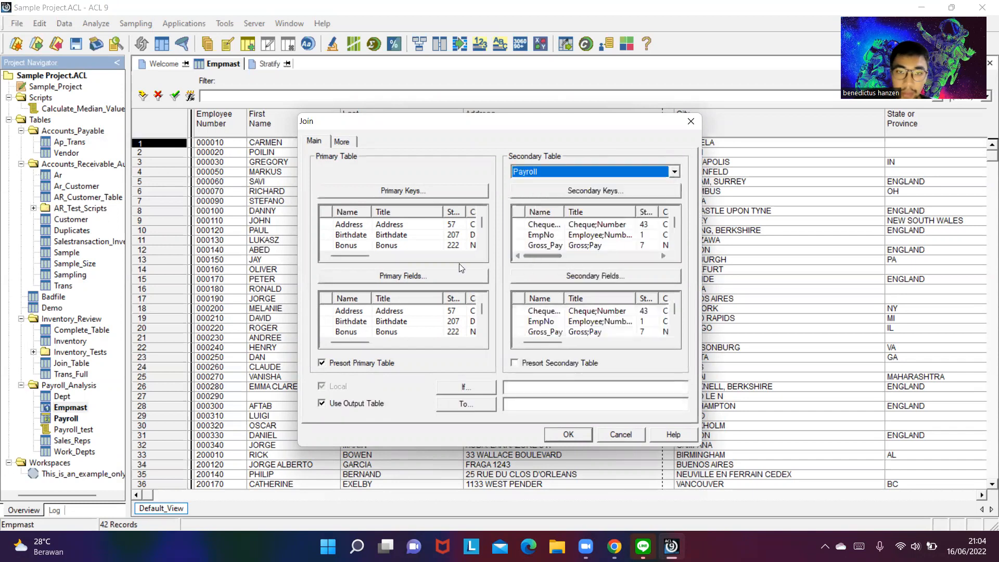
- Set Empno as the primary key and EmpNo as the secondary key of the join
{"action": "left_click", "coordinate": [391, 191]}
{"action": "scroll", "coordinate": [393, 286], "scroll_direction": "down", "scroll_amount": 1}
{"action": "scroll", "coordinate": [394, 285], "scroll_direction": "down", "scroll_amount": 1}
{"action": "double_click", "coordinate": [347, 252]}
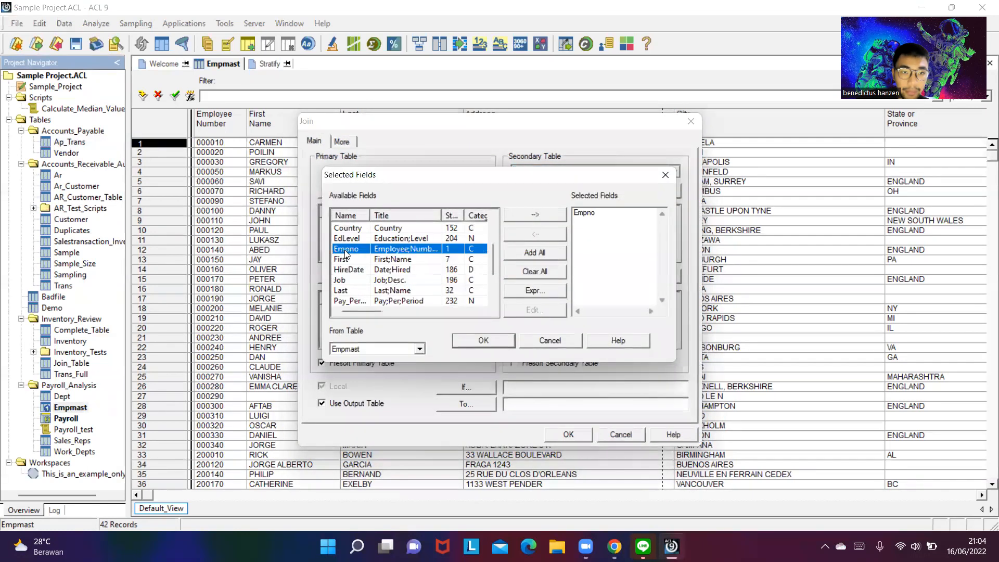
{"action": "left_click", "coordinate": [486, 340]}
{"action": "left_click", "coordinate": [588, 189]}
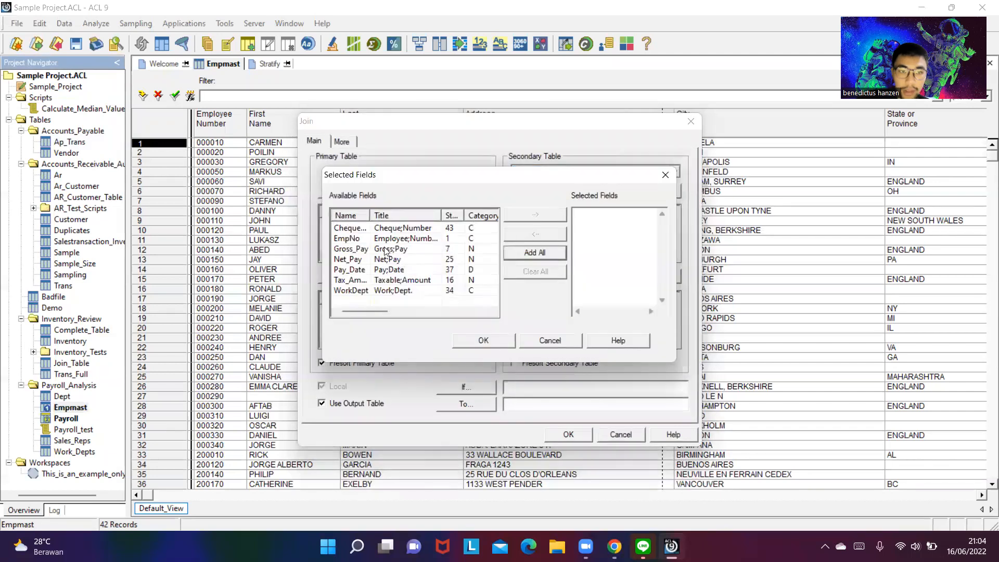
{"action": "double_click", "coordinate": [356, 241]}
{"action": "left_click", "coordinate": [466, 339]}
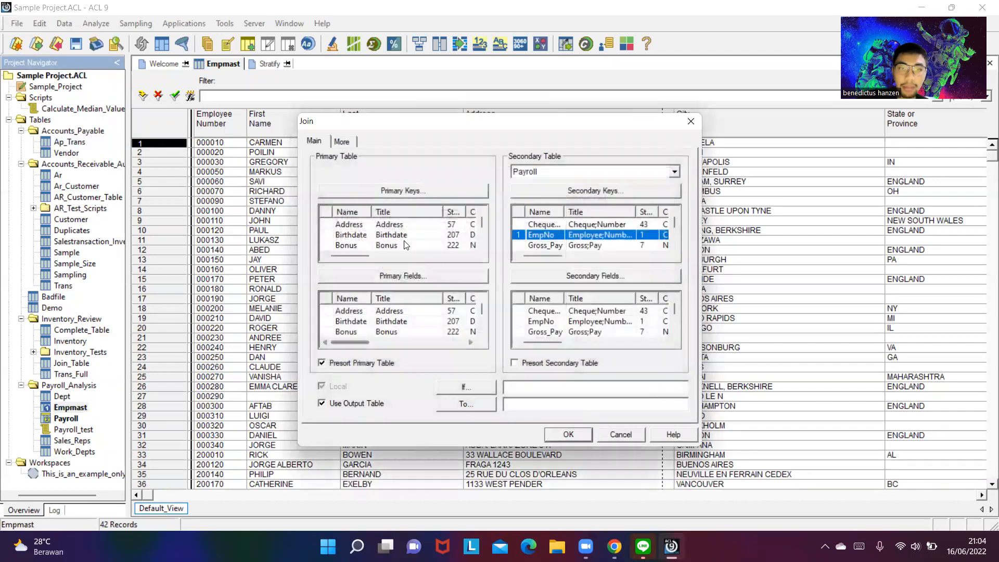
{"action": "left_click", "coordinate": [399, 275]}
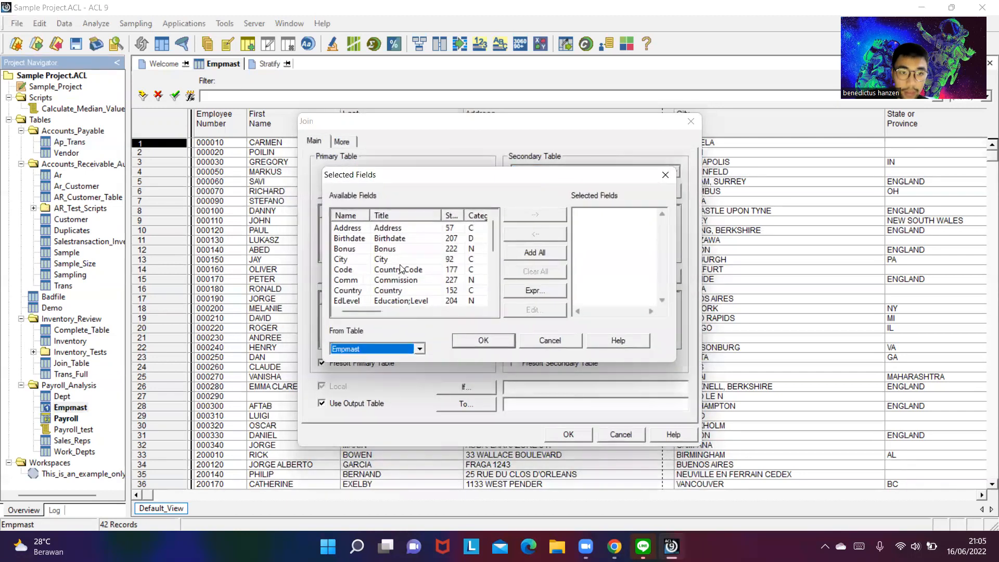
{"action": "scroll", "coordinate": [401, 269], "scroll_direction": "down", "scroll_amount": 4}
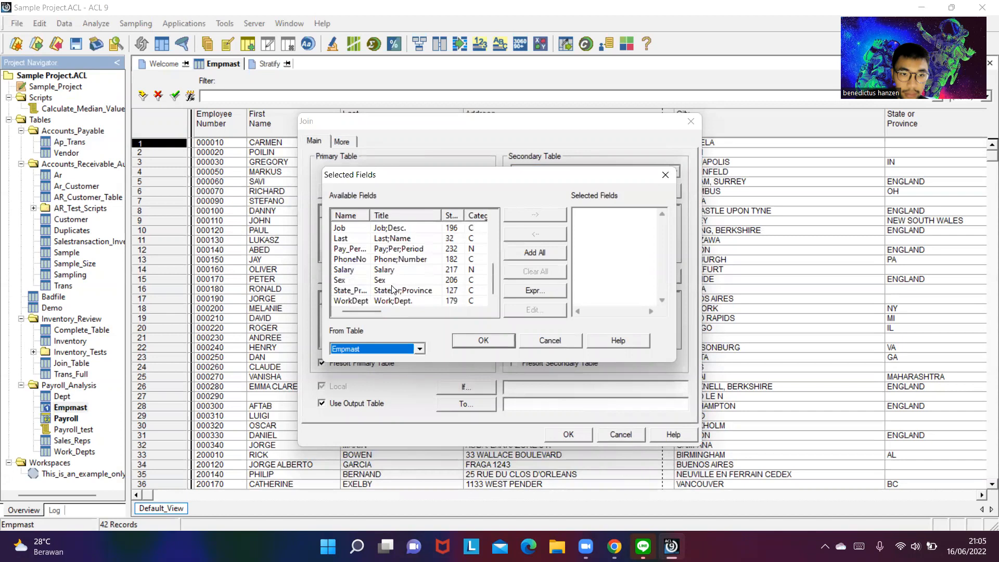
{"action": "scroll", "coordinate": [406, 284], "scroll_direction": "up", "scroll_amount": 3}
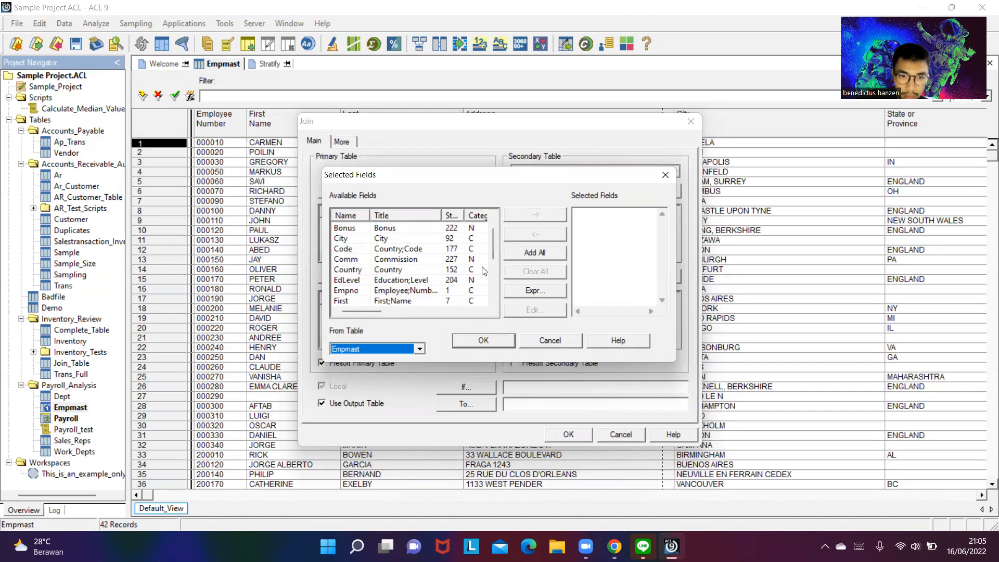
{"action": "left_click", "coordinate": [665, 175]}
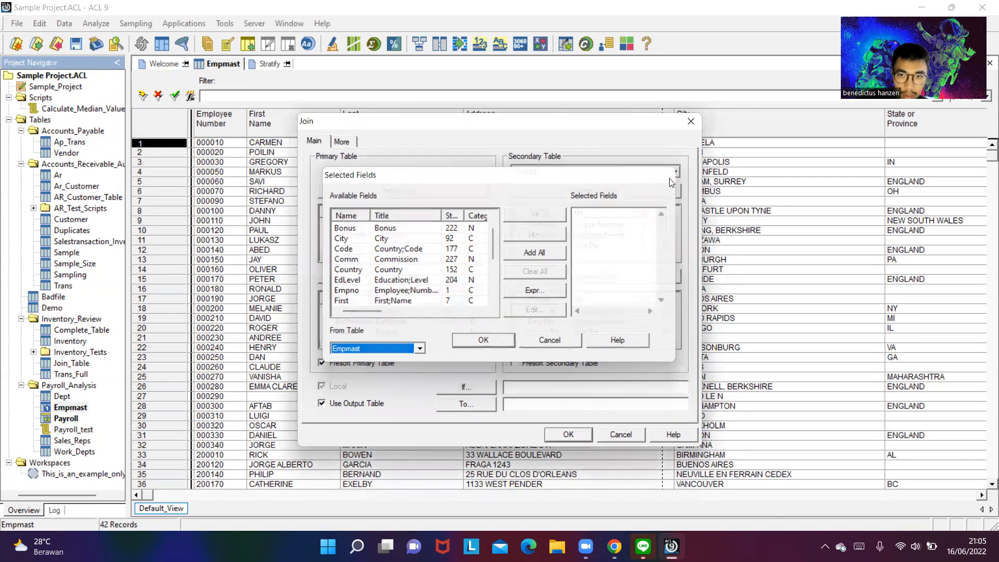
- Choose Cheque_No and WorkDept as the secondary fields from the Payroll table
{"action": "left_click", "coordinate": [585, 275]}
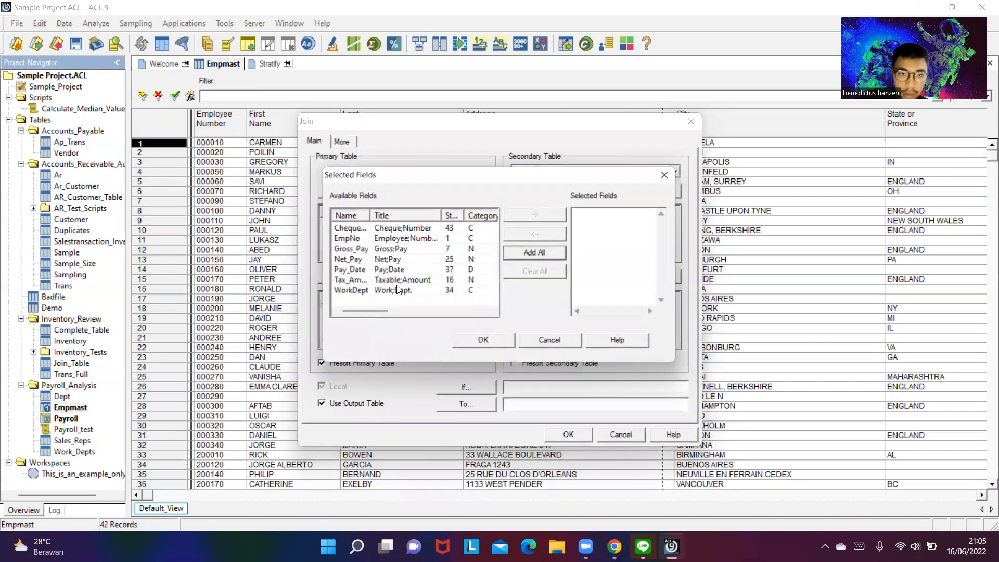
{"action": "double_click", "coordinate": [351, 229]}
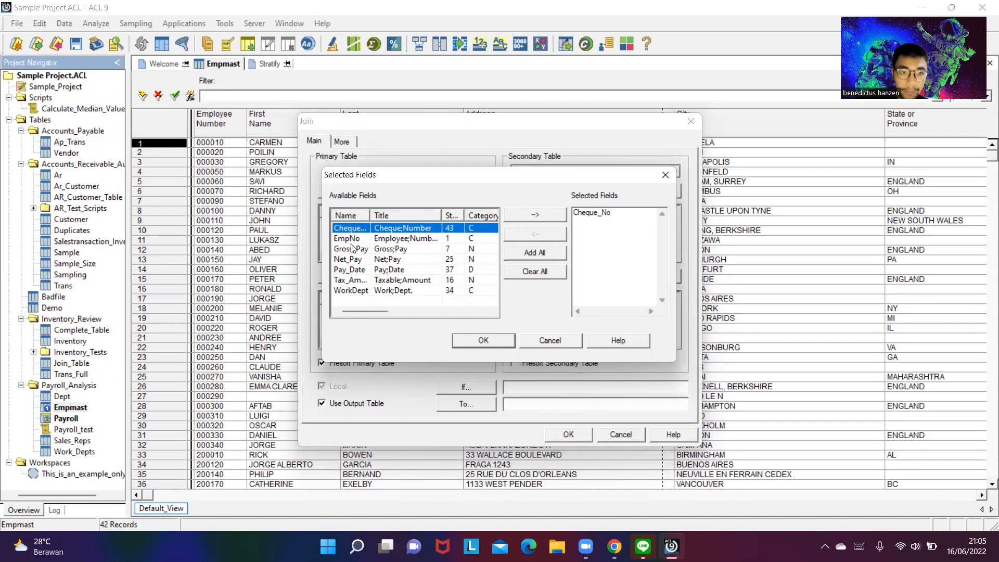
{"action": "double_click", "coordinate": [361, 291]}
{"action": "left_click", "coordinate": [483, 340]}
- Choose Empno, First and Last as the primary fields from the Empmast table
{"action": "left_click", "coordinate": [405, 281]}
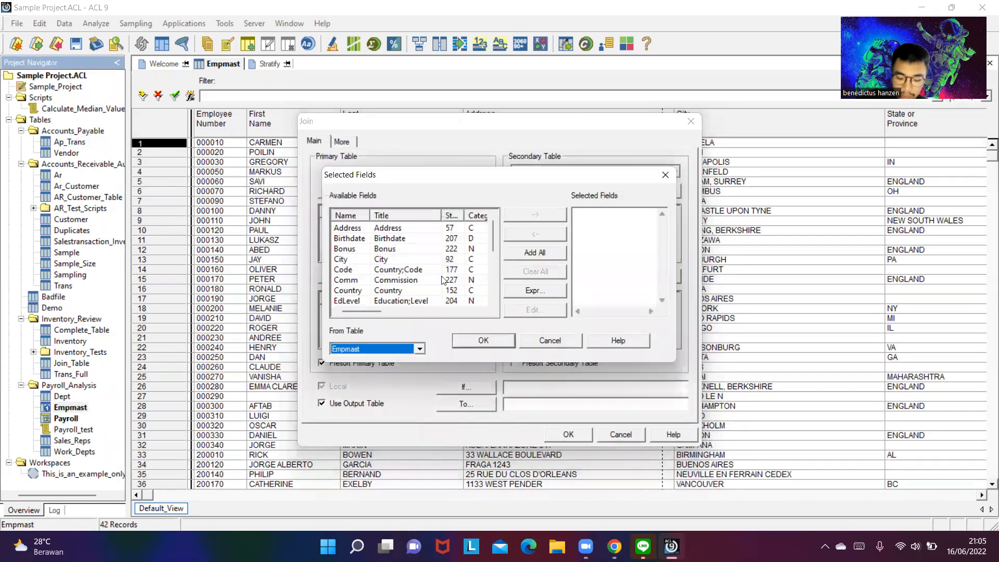
{"action": "scroll", "coordinate": [358, 268], "scroll_direction": "down", "scroll_amount": 2}
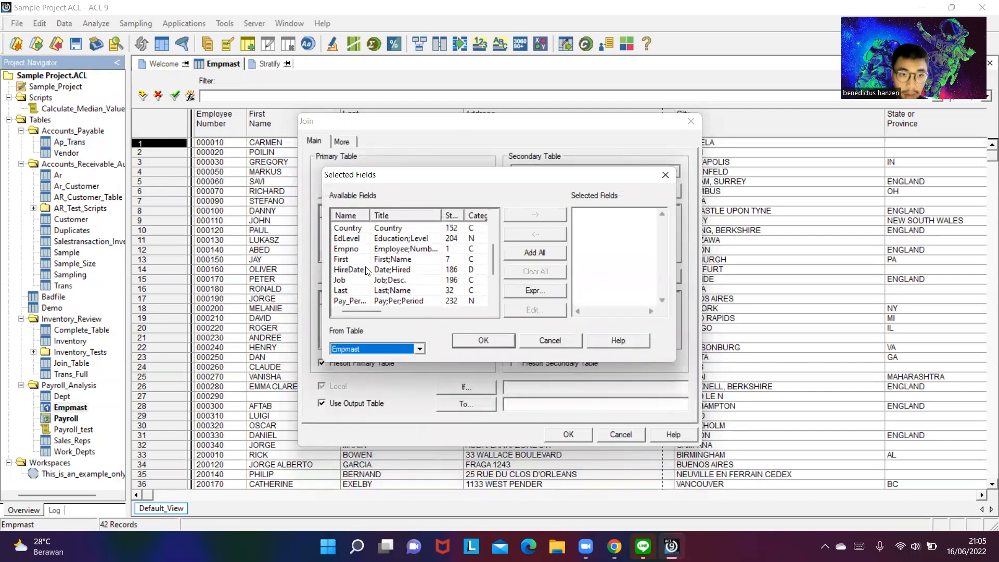
{"action": "double_click", "coordinate": [346, 248]}
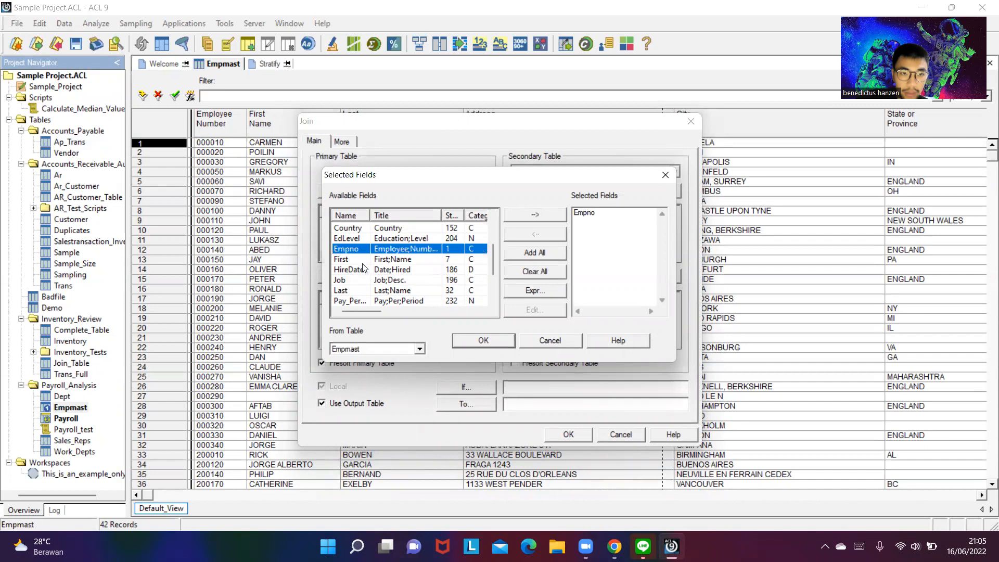
{"action": "double_click", "coordinate": [357, 260]}
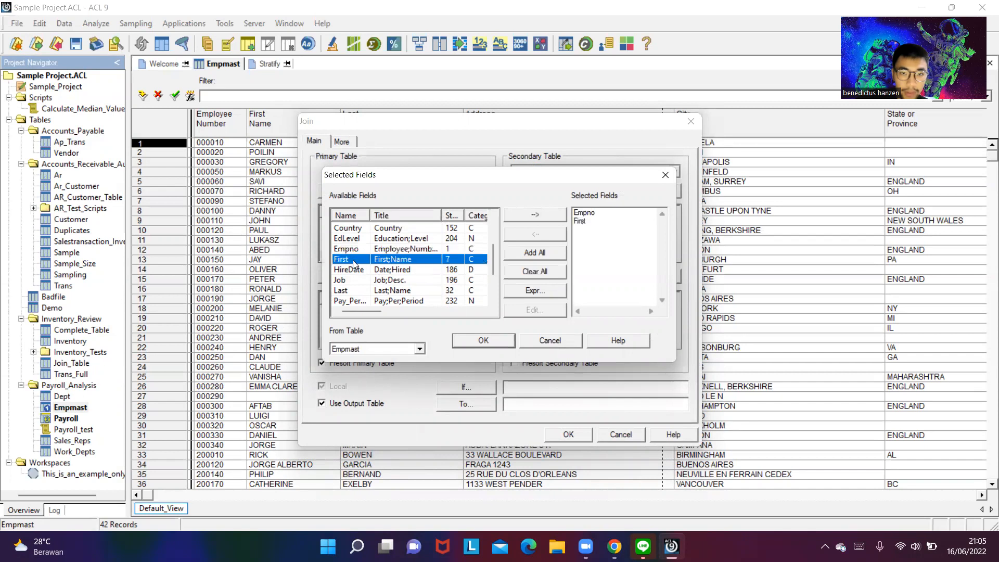
{"action": "left_click", "coordinate": [341, 291]}
{"action": "left_click", "coordinate": [485, 342]}
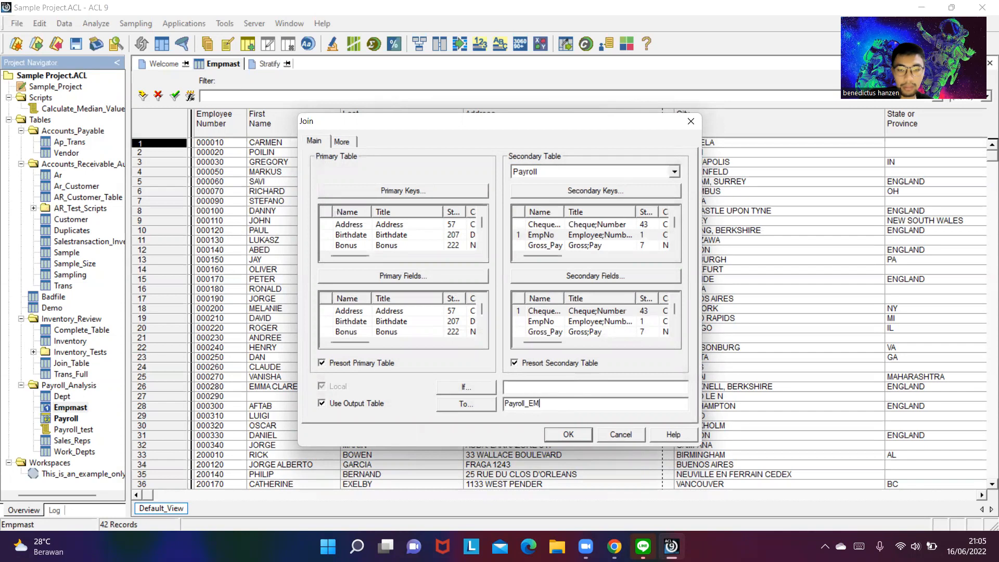
- Run the join of Empmast with Payroll, saving the output as the table Payroll_Empmast
{"action": "left_click", "coordinate": [585, 432]}
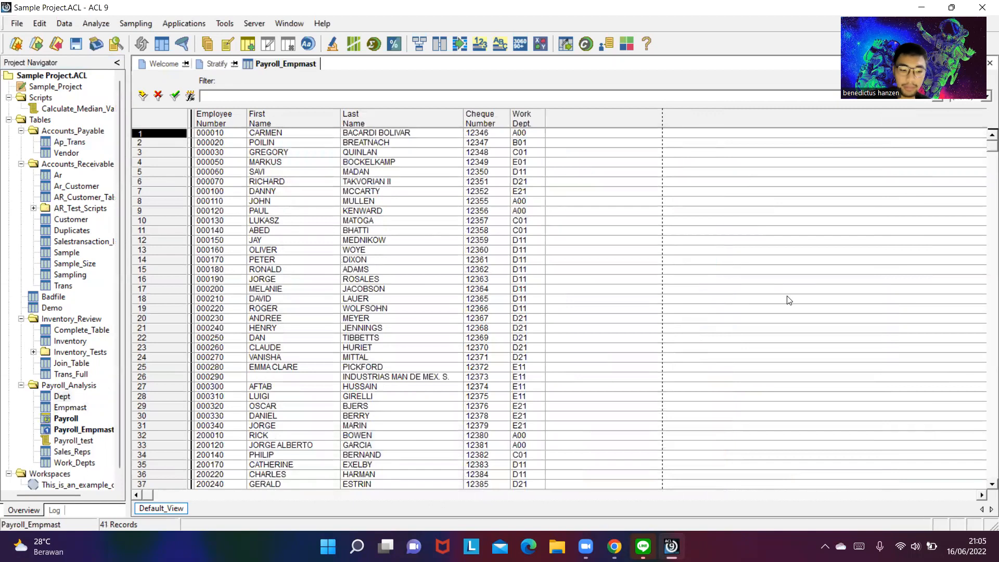
- Switch to the exam document in the browser and read the Inventory task about stratifying the amount data, then return to ACL
{"action": "key", "text": "alt+Tab"}
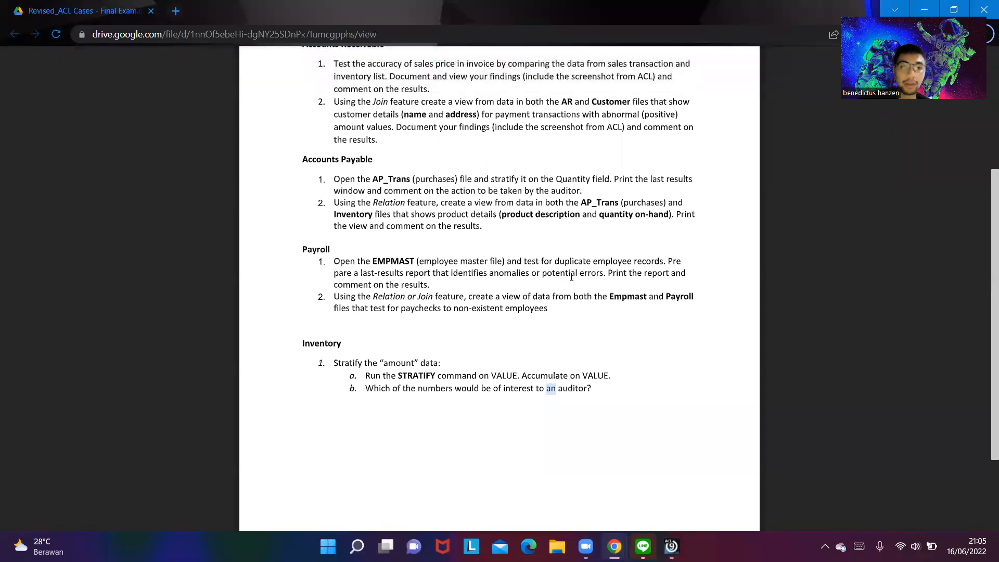
{"action": "scroll", "coordinate": [559, 275], "scroll_direction": "down", "scroll_amount": 1}
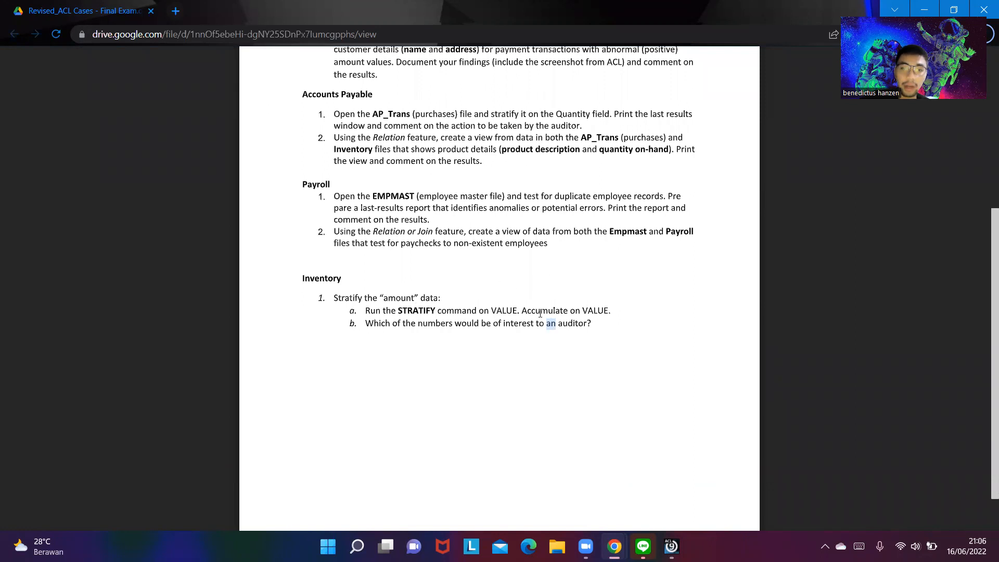
{"action": "key", "text": "alt+Tab"}
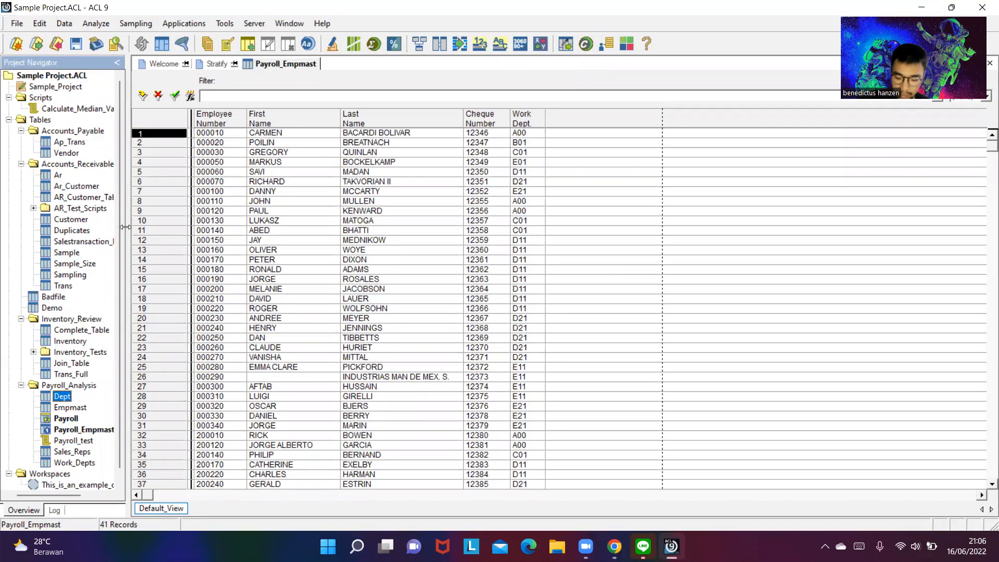
{"action": "key", "text": "alt+Tab"}
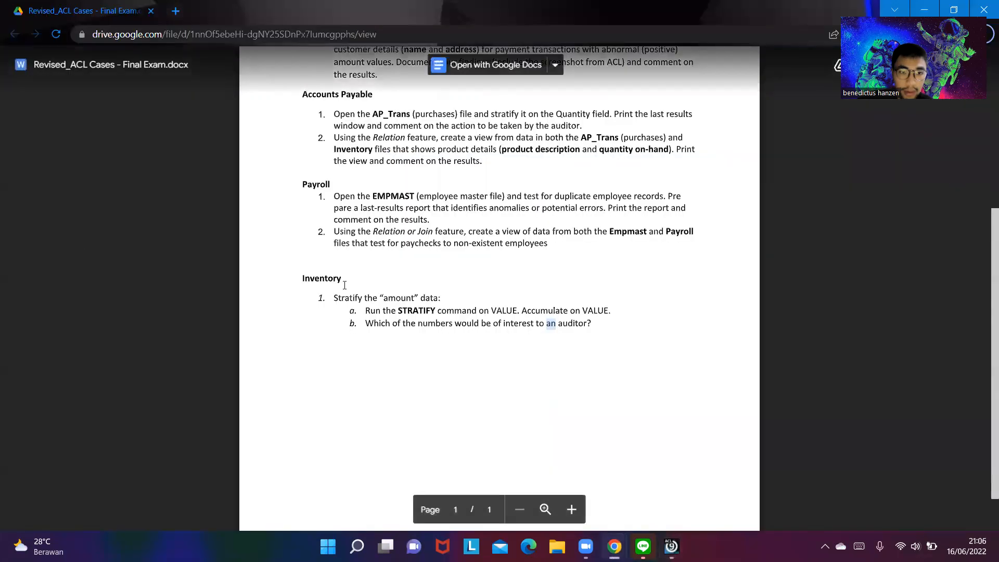
{"action": "key", "text": "alt+Tab"}
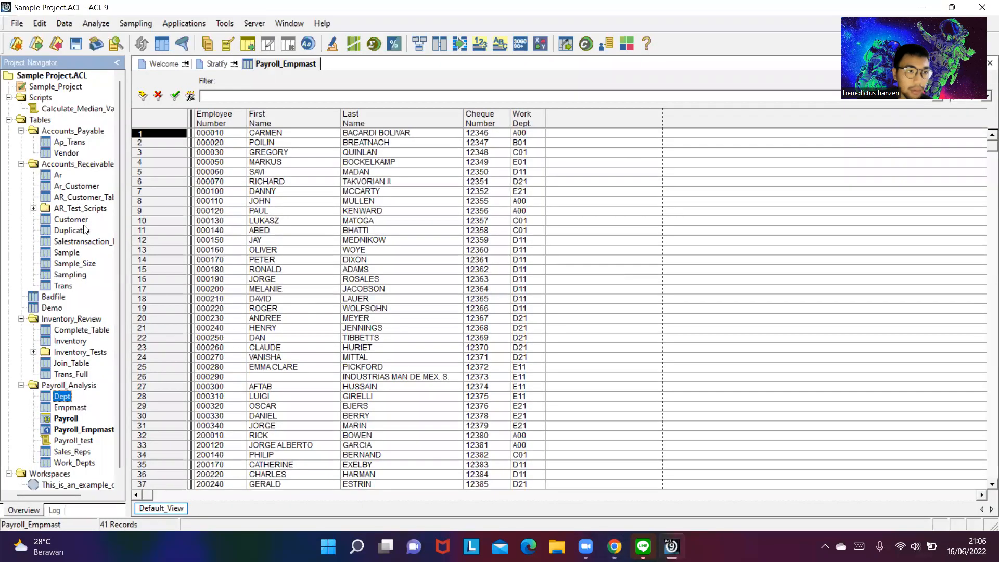
{"action": "key", "text": "alt+Tab"}
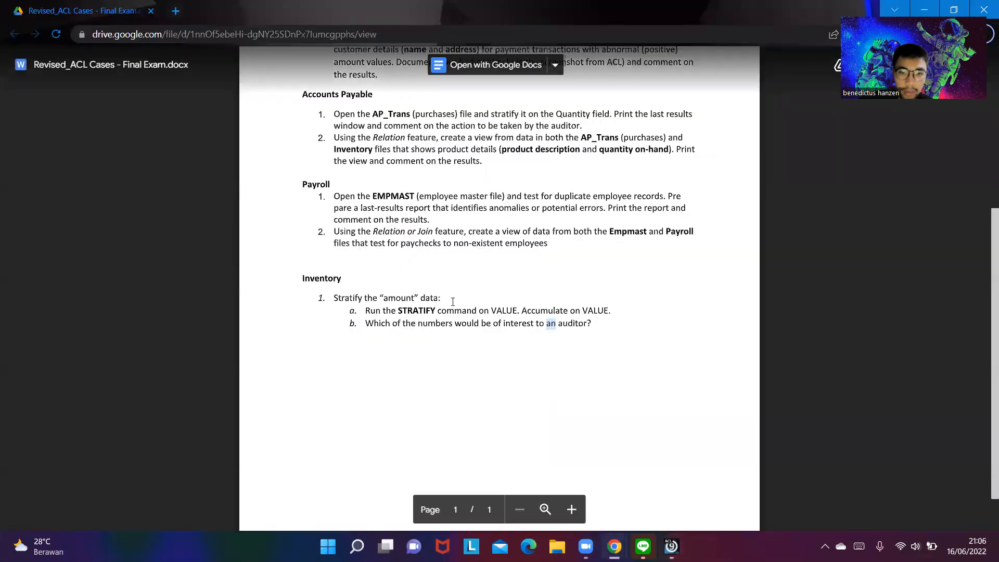
{"action": "key", "text": "alt+Tab"}
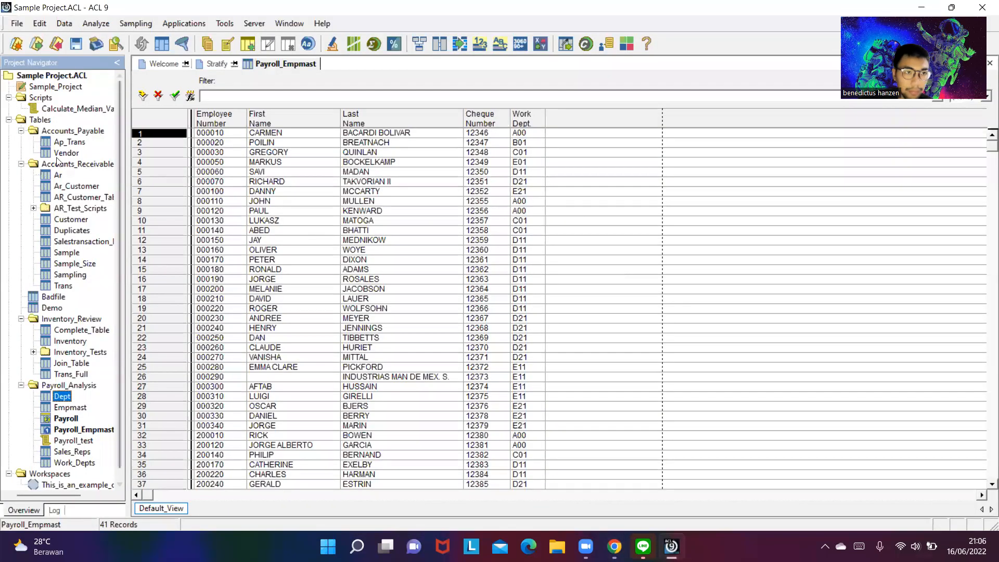
{"action": "double_click", "coordinate": [59, 176]}
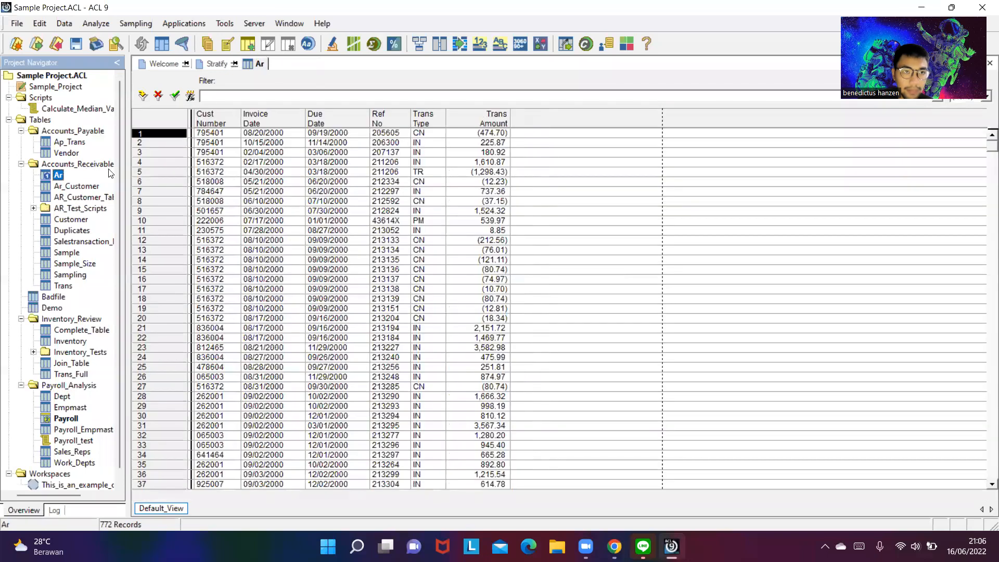
{"action": "left_click", "coordinate": [391, 546]}
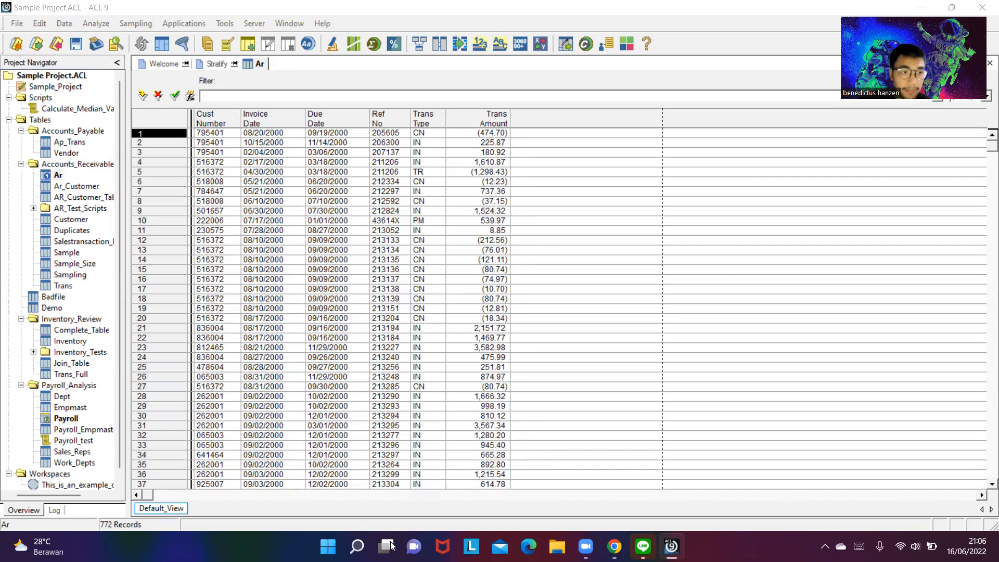
{"action": "left_click", "coordinate": [225, 23]}
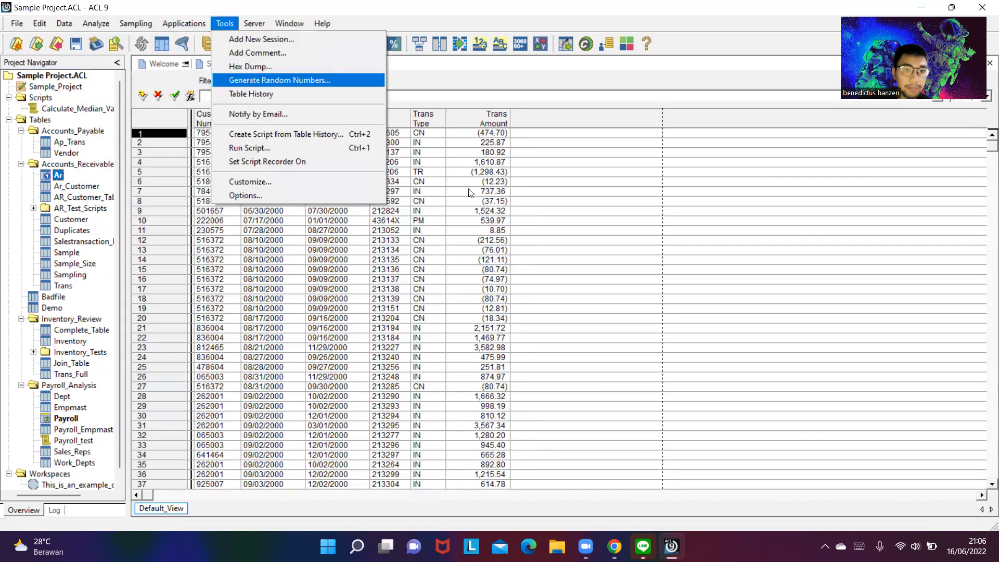
{"action": "mouse_move", "coordinate": [104, 24]}
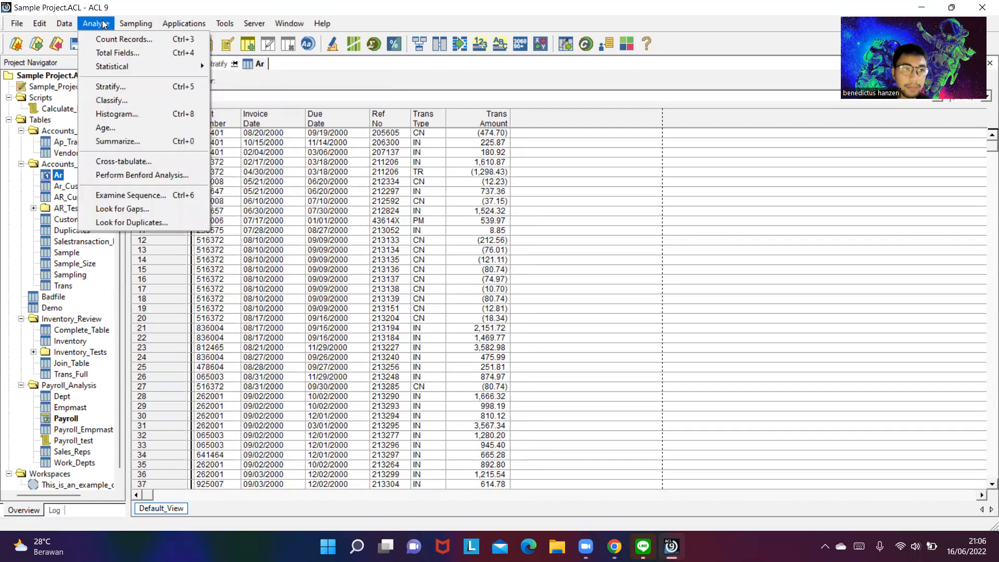
{"action": "mouse_move", "coordinate": [61, 23]}
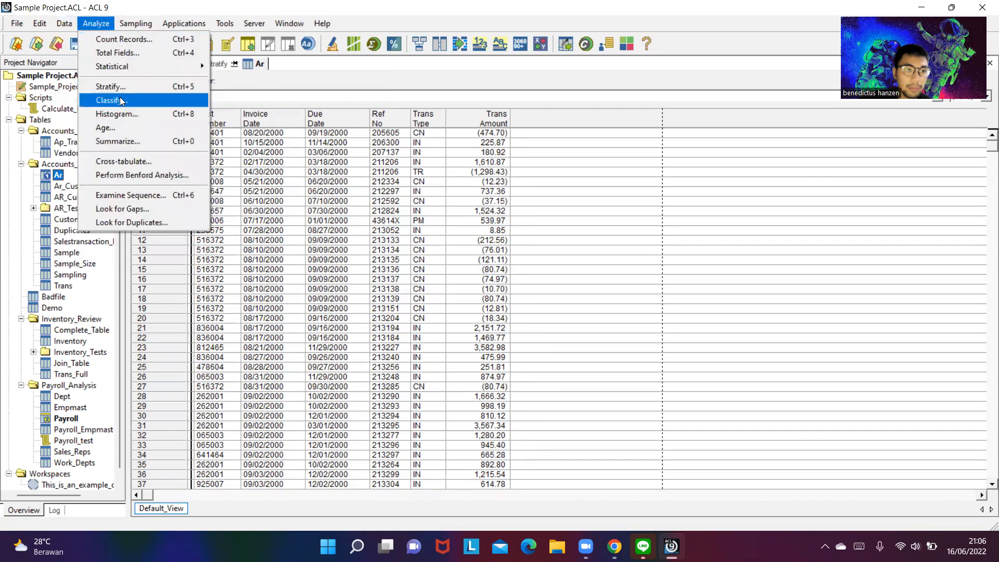
{"action": "left_click", "coordinate": [119, 86]}
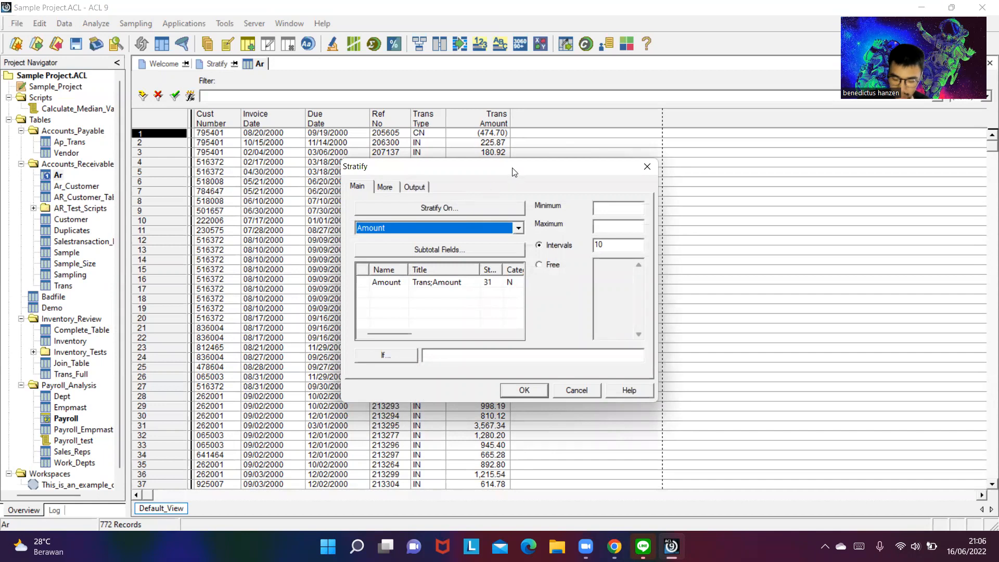
{"action": "left_click", "coordinate": [444, 206]}
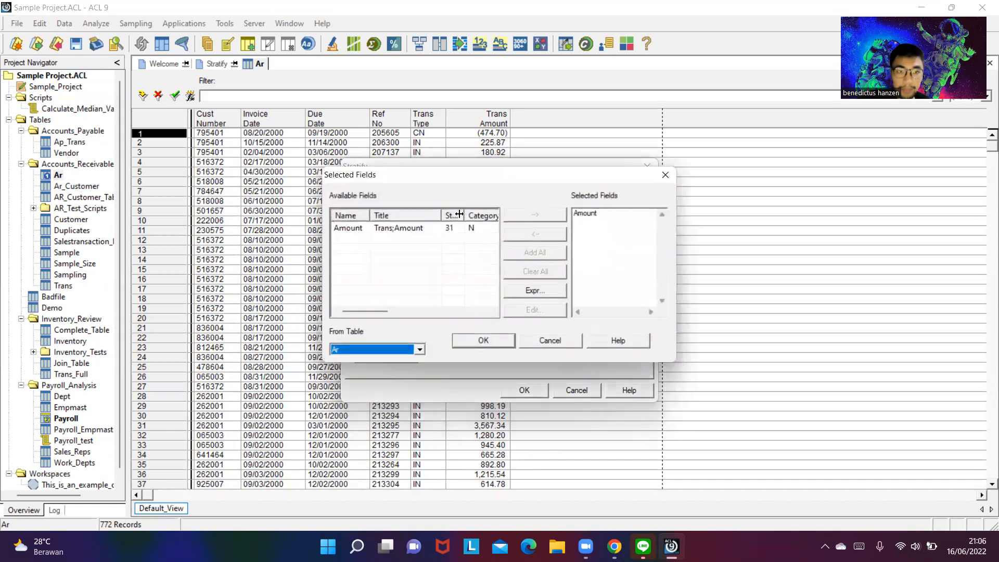
{"action": "left_click", "coordinate": [412, 230]}
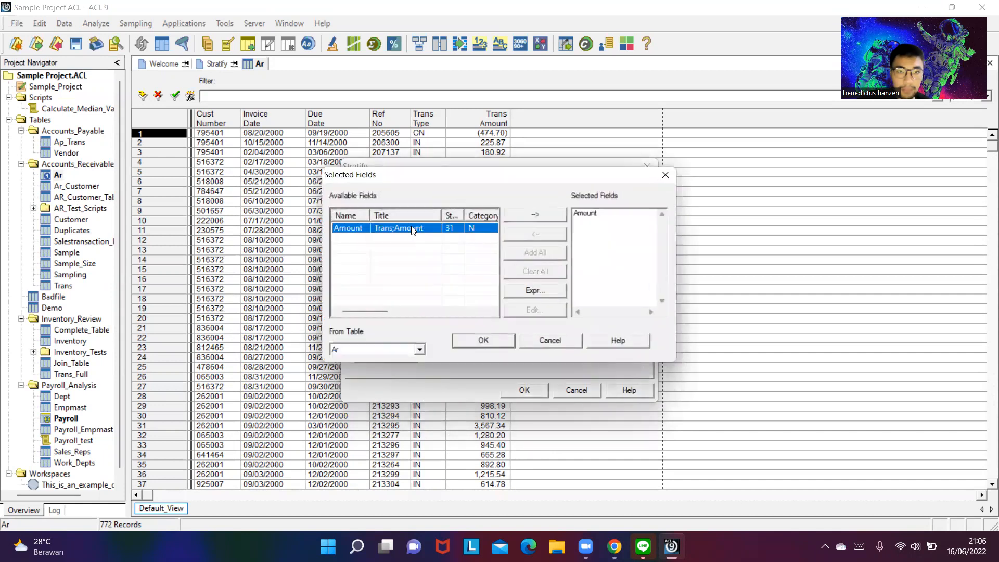
{"action": "left_click", "coordinate": [666, 175]}
{"action": "left_click", "coordinate": [647, 165]}
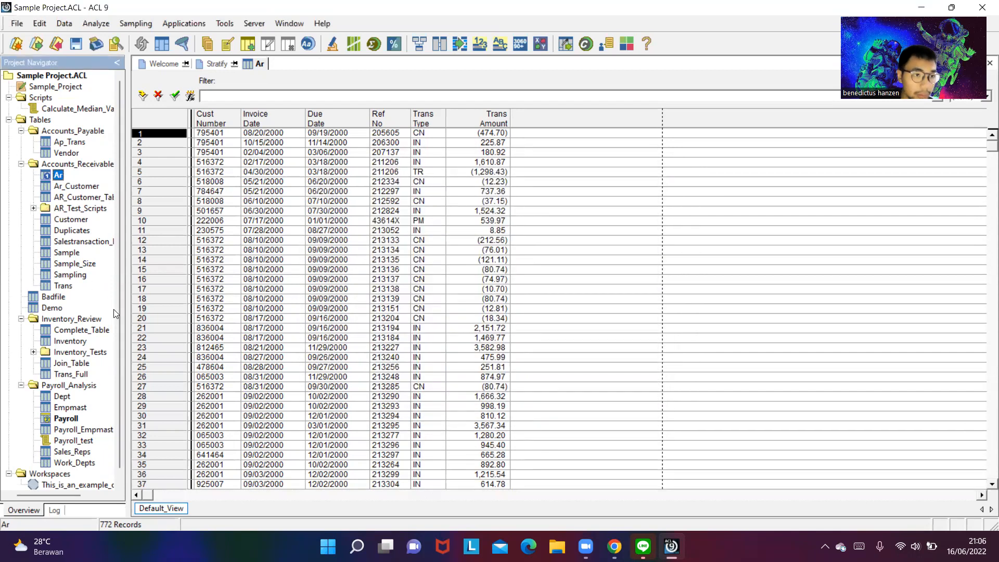
- Open the Inventory table from Inventory_Review and start a Stratify command on its Value field
{"action": "scroll", "coordinate": [90, 436], "scroll_direction": "down", "scroll_amount": 1}
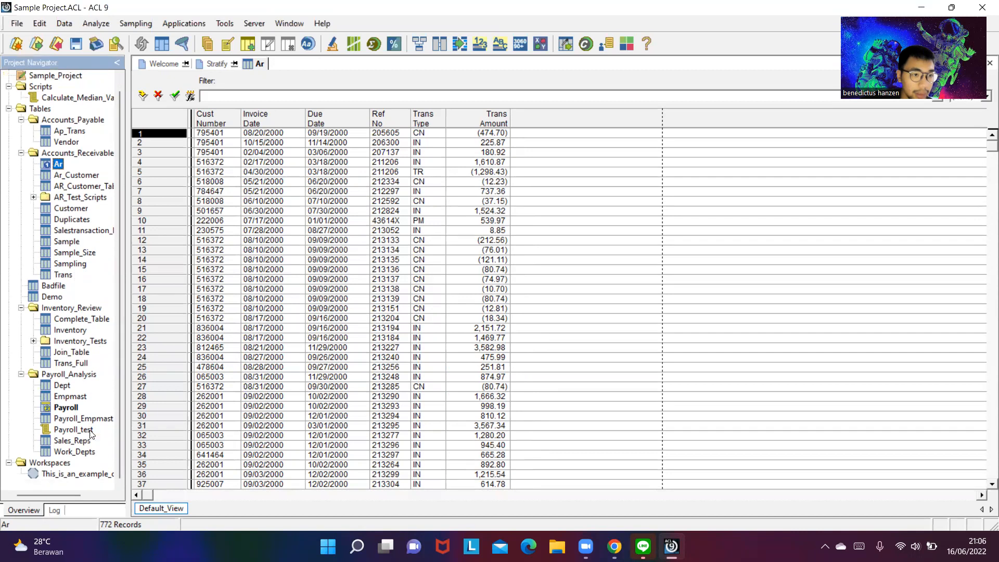
{"action": "scroll", "coordinate": [90, 376], "scroll_direction": "up", "scroll_amount": 1}
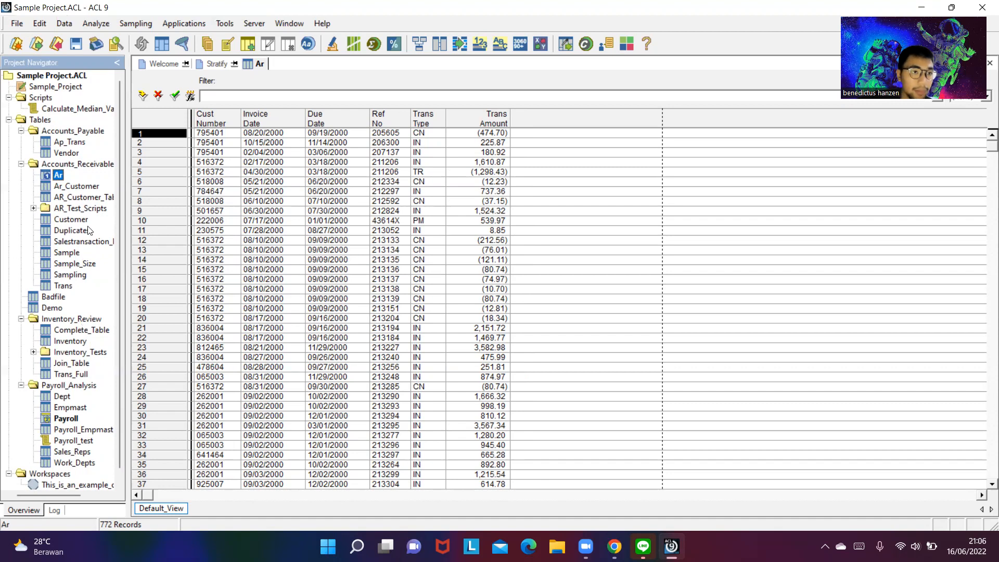
{"action": "scroll", "coordinate": [93, 268], "scroll_direction": "down", "scroll_amount": 1}
{"action": "double_click", "coordinate": [72, 330]}
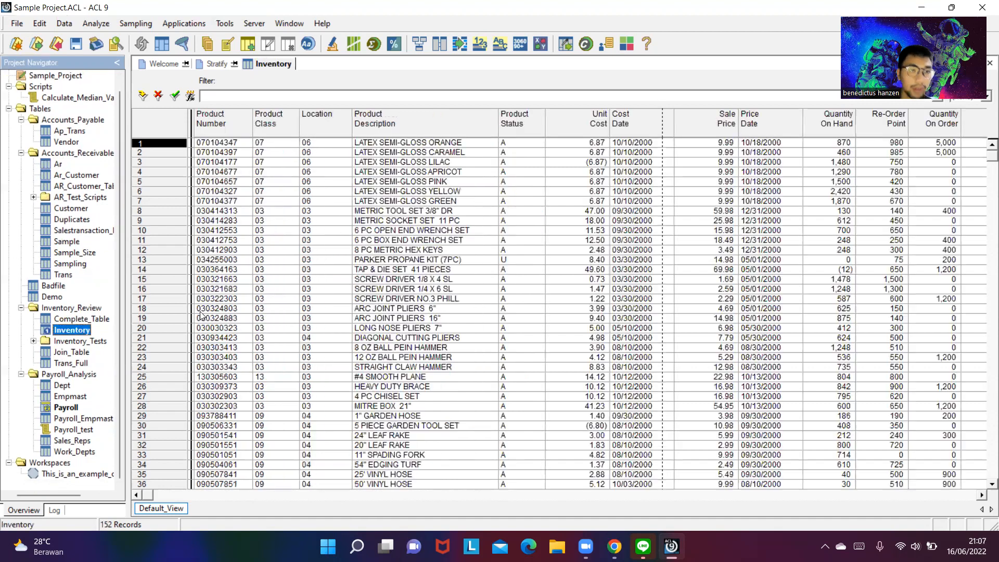
{"action": "left_click", "coordinate": [106, 24]}
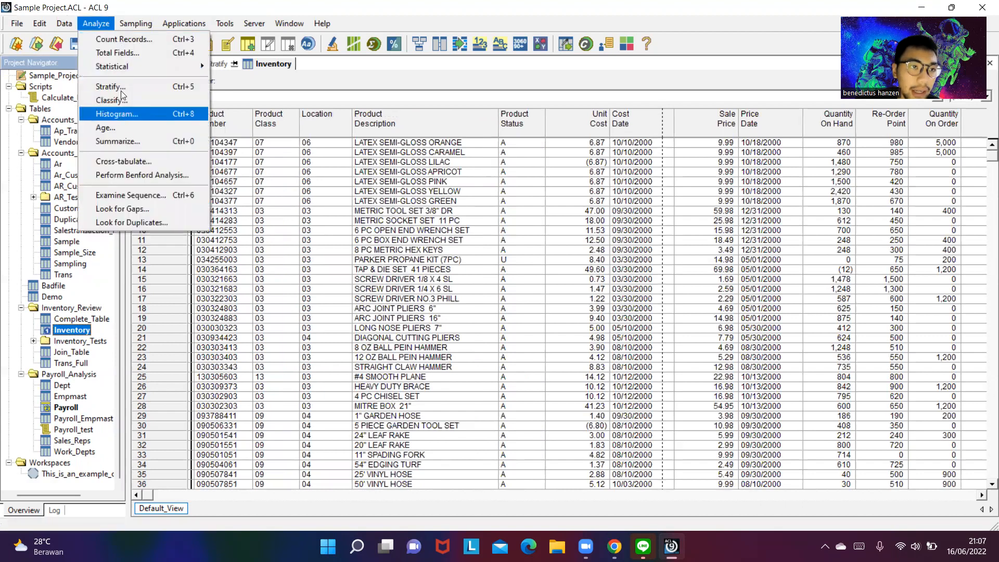
{"action": "left_click", "coordinate": [124, 88]}
{"action": "left_click", "coordinate": [501, 208]}
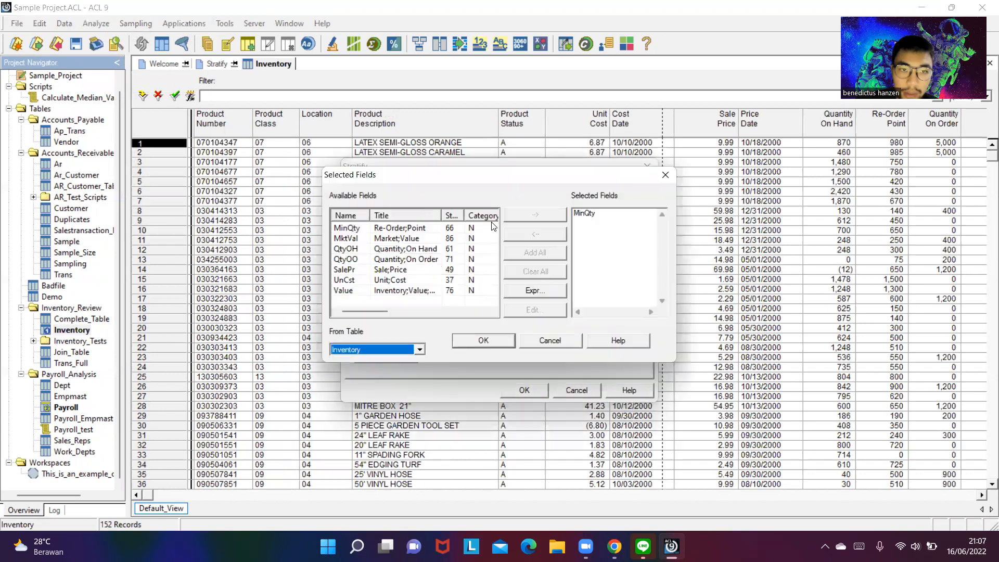
{"action": "left_click", "coordinate": [360, 291]}
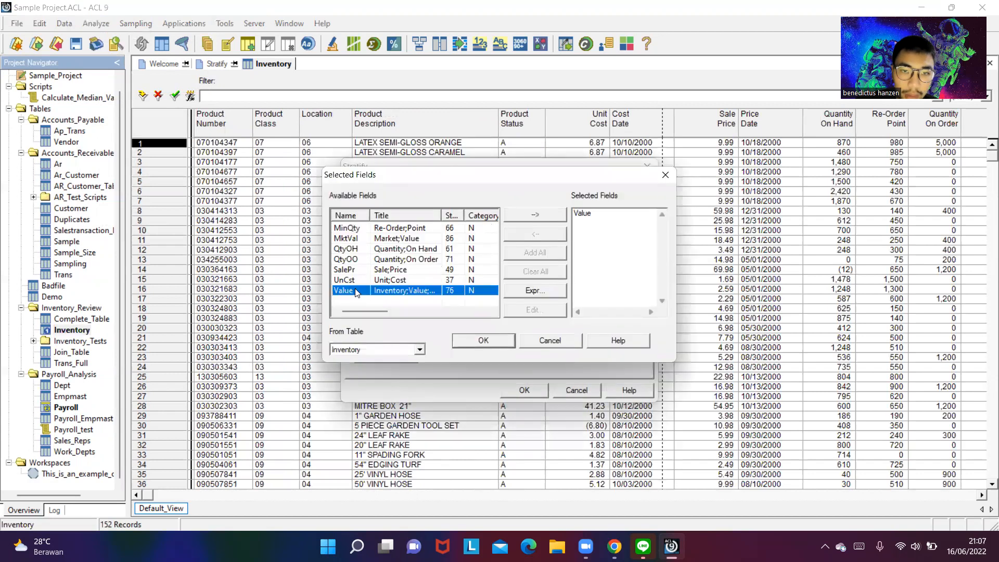
{"action": "left_click", "coordinate": [474, 343]}
- Set the stratify minimum to -15000 and maximum to 1500000, and run the stratification with output to screen
{"action": "left_click", "coordinate": [613, 204]}
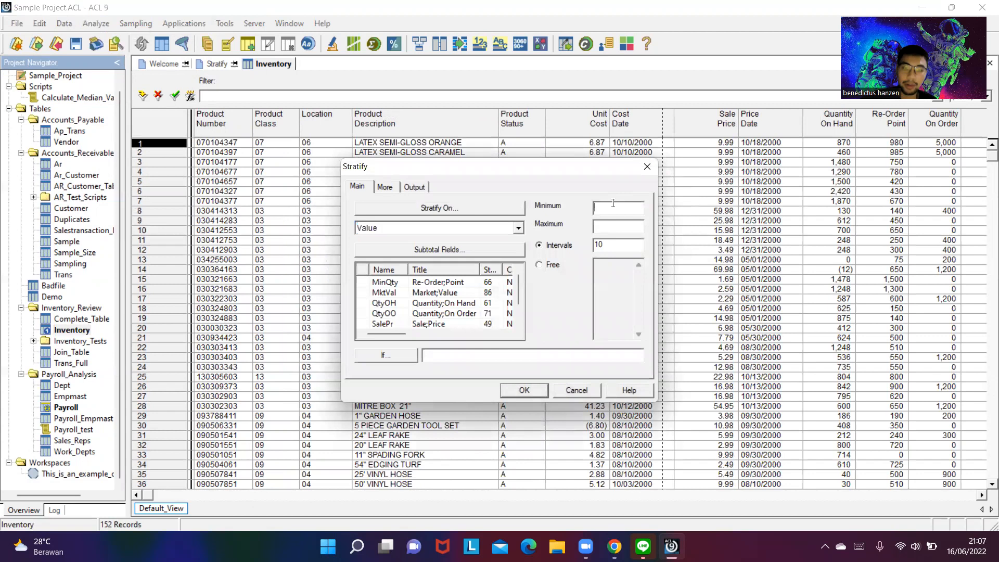
{"action": "type", "text": "1"}
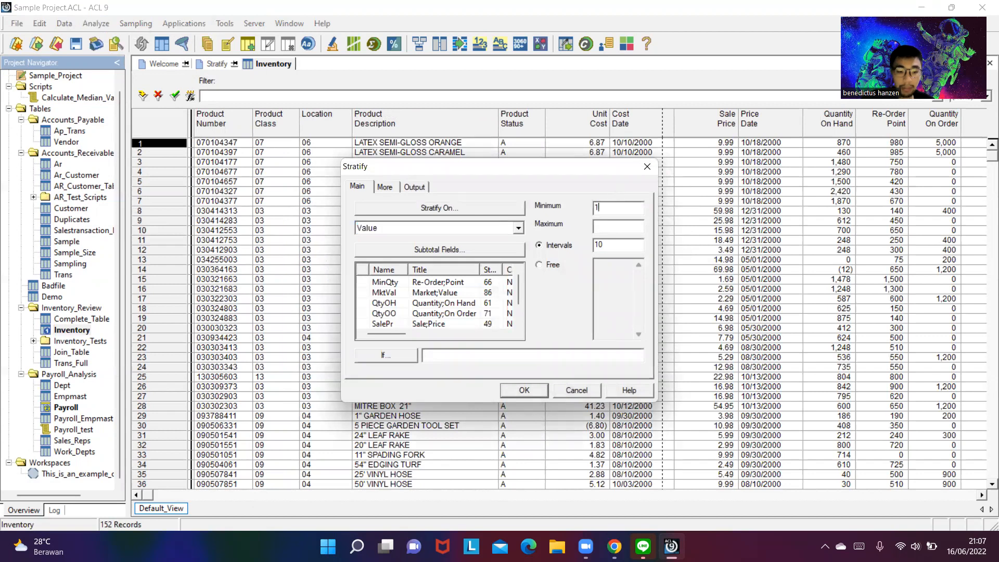
{"action": "type", "text": "15000"}
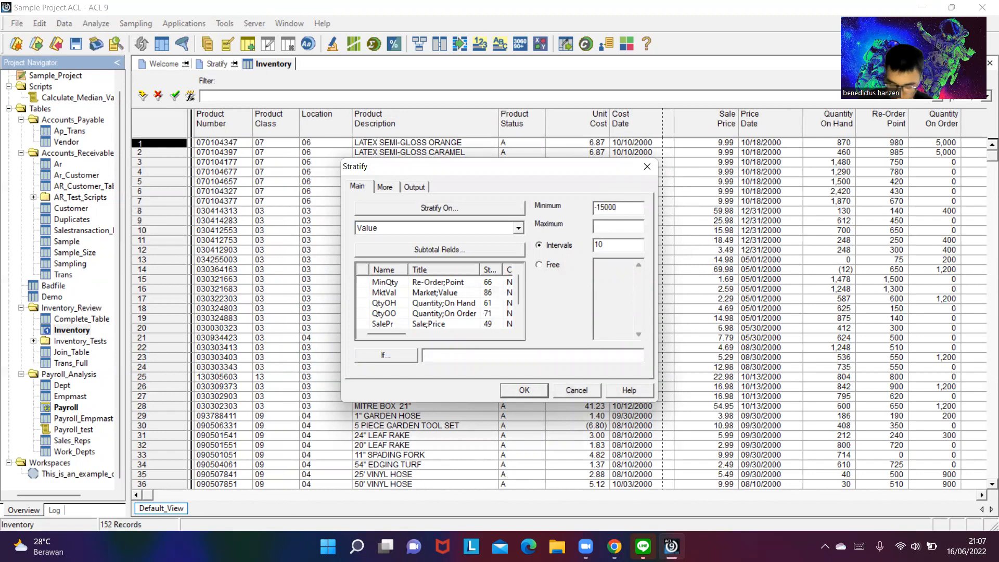
{"action": "left_click", "coordinate": [607, 229]}
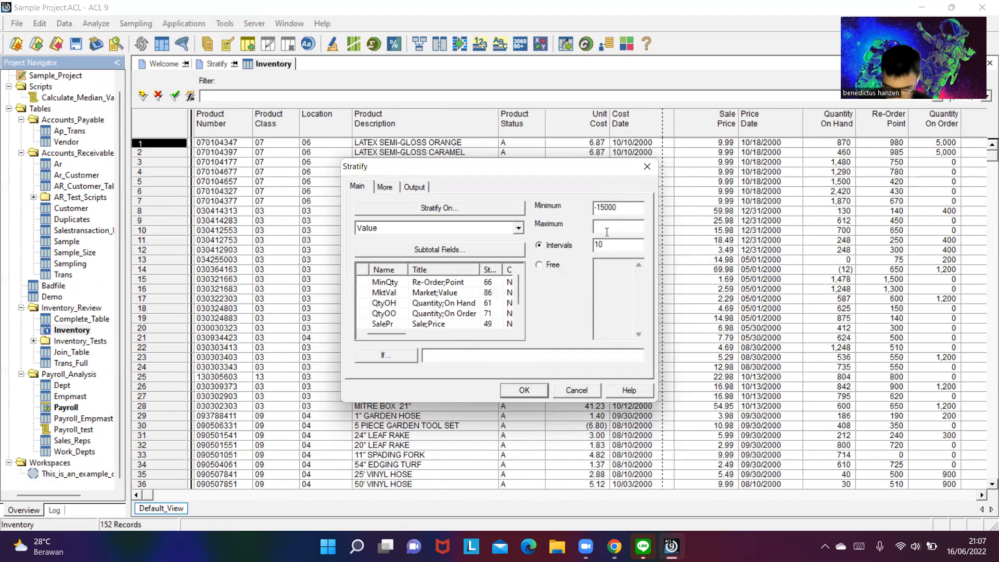
{"action": "type", "text": "150"}
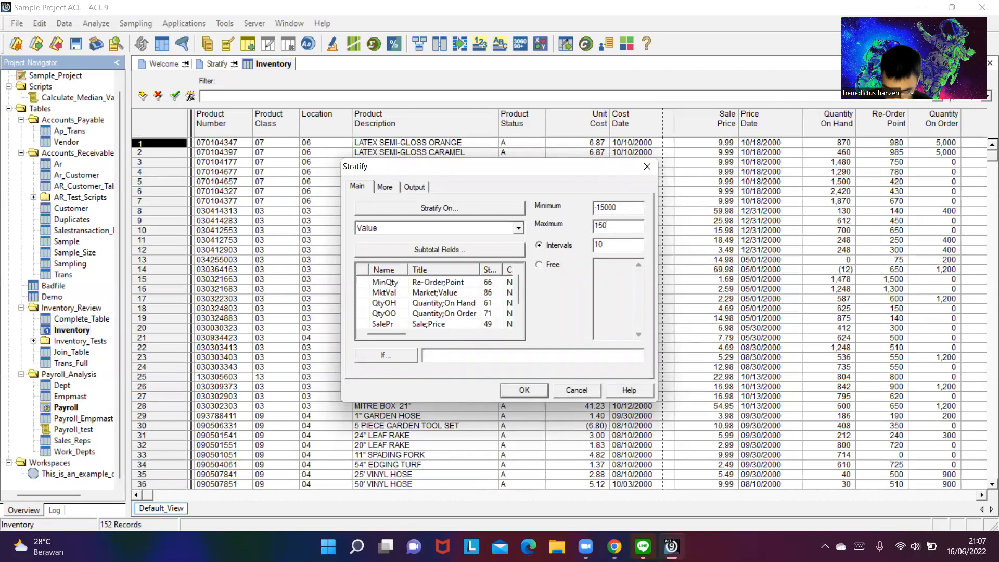
{"action": "type", "text": "0000"}
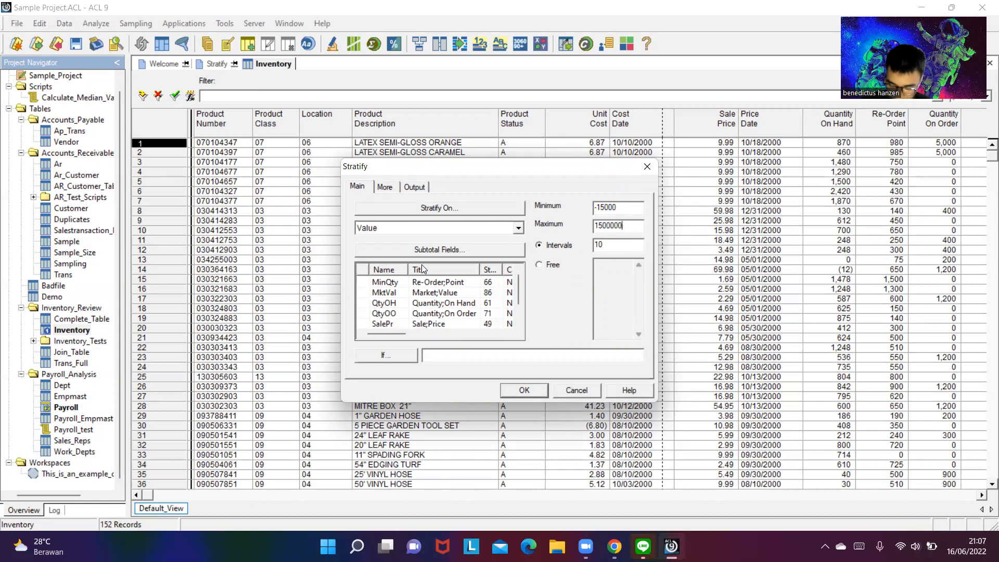
{"action": "left_click", "coordinate": [548, 267]}
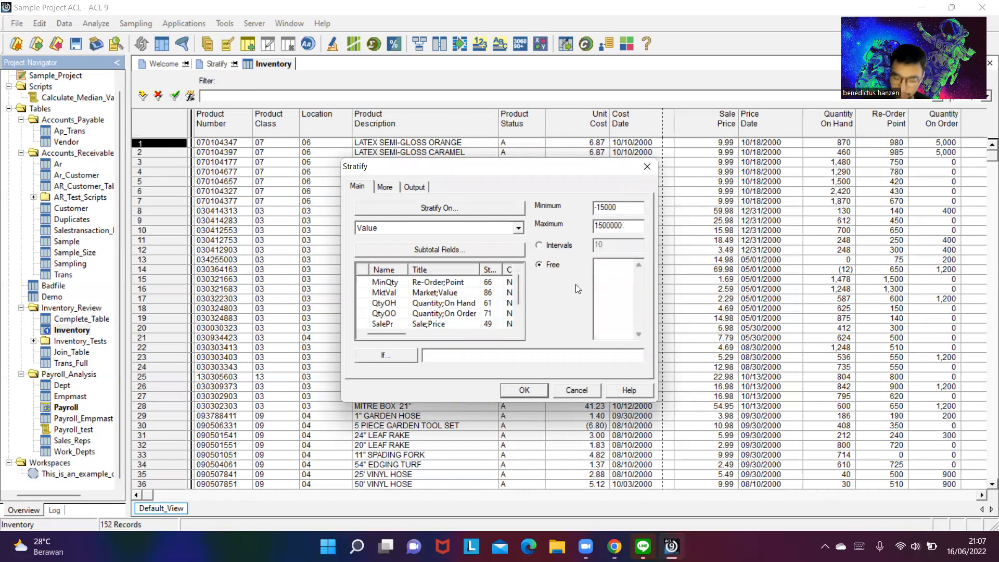
{"action": "left_click", "coordinate": [524, 392]}
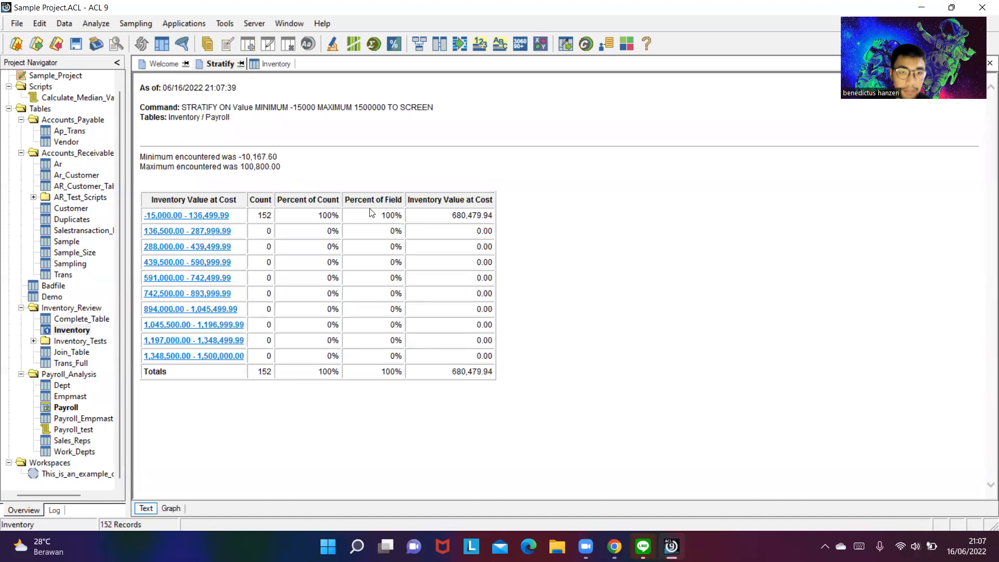
- Check the Inventory stratify question in the browser's exam document again and return to the ACL results
{"action": "key", "text": "super+Tab"}
{"action": "left_click", "coordinate": [179, 344]}
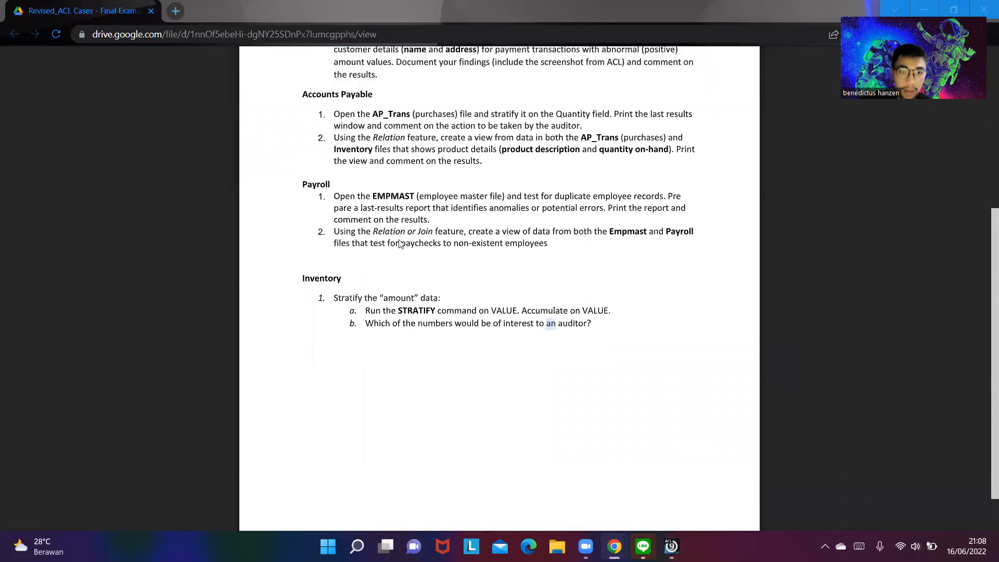
{"action": "key", "text": "alt+Tab"}
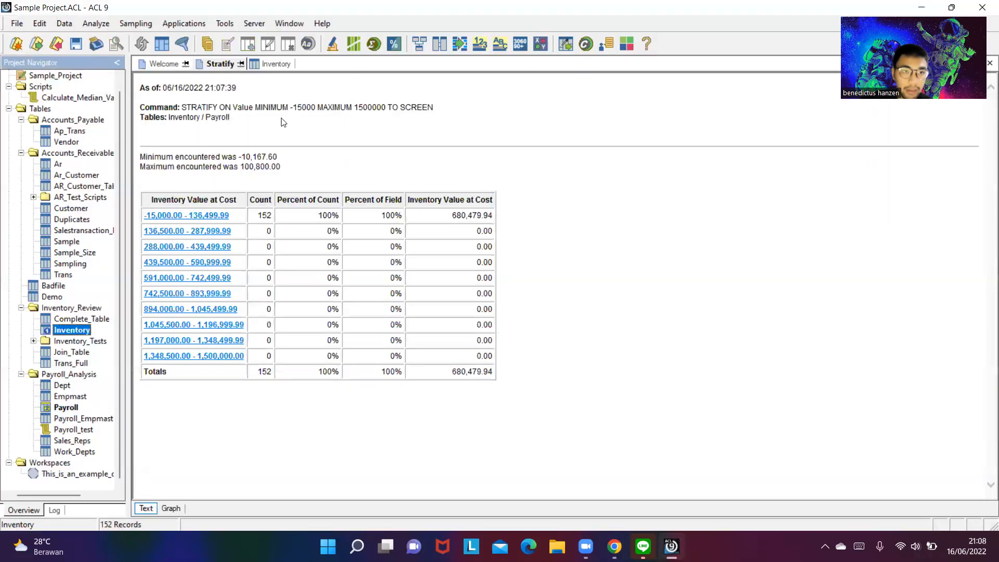
- Start another Stratify command on the Inventory table, choosing the Free option and Value as the field to stratify on
{"action": "left_click", "coordinate": [230, 58]}
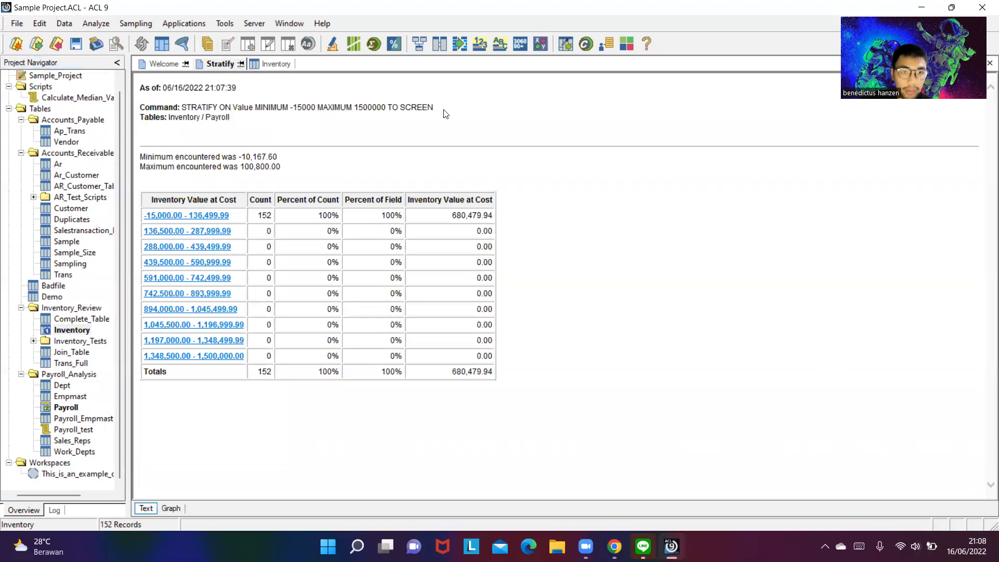
{"action": "left_click", "coordinate": [80, 24]}
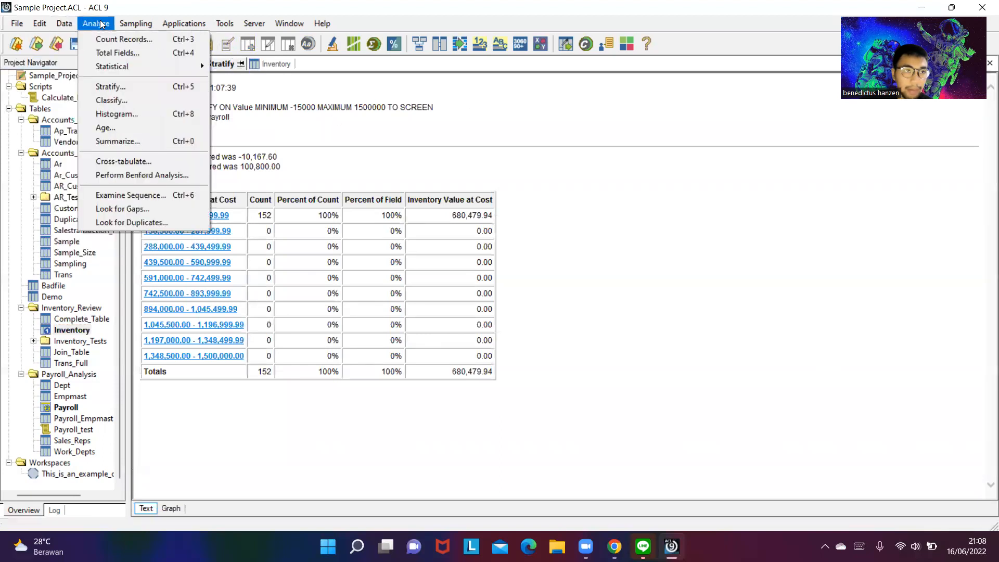
{"action": "left_click", "coordinate": [93, 86]}
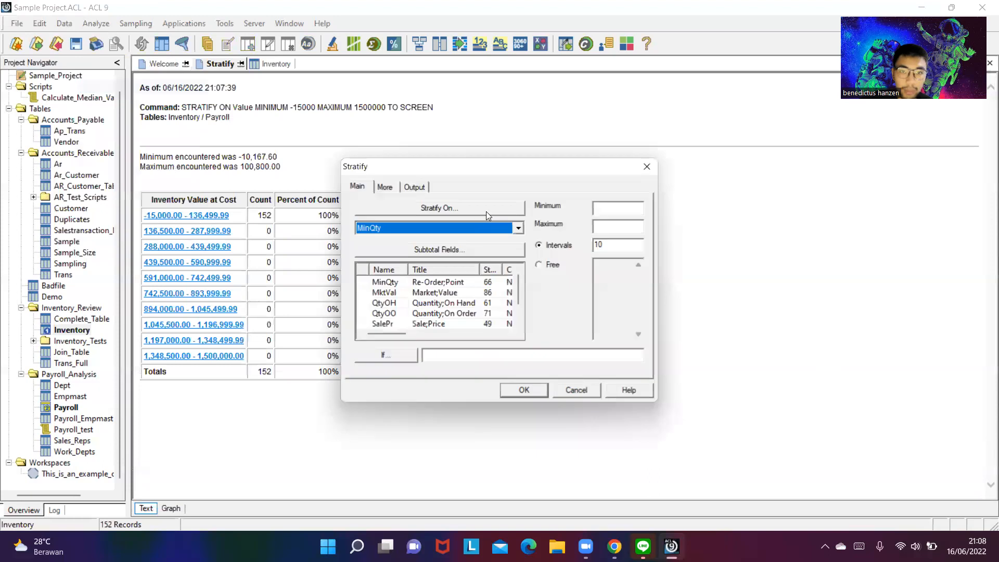
{"action": "left_click", "coordinate": [553, 266]}
{"action": "left_click", "coordinate": [425, 210]}
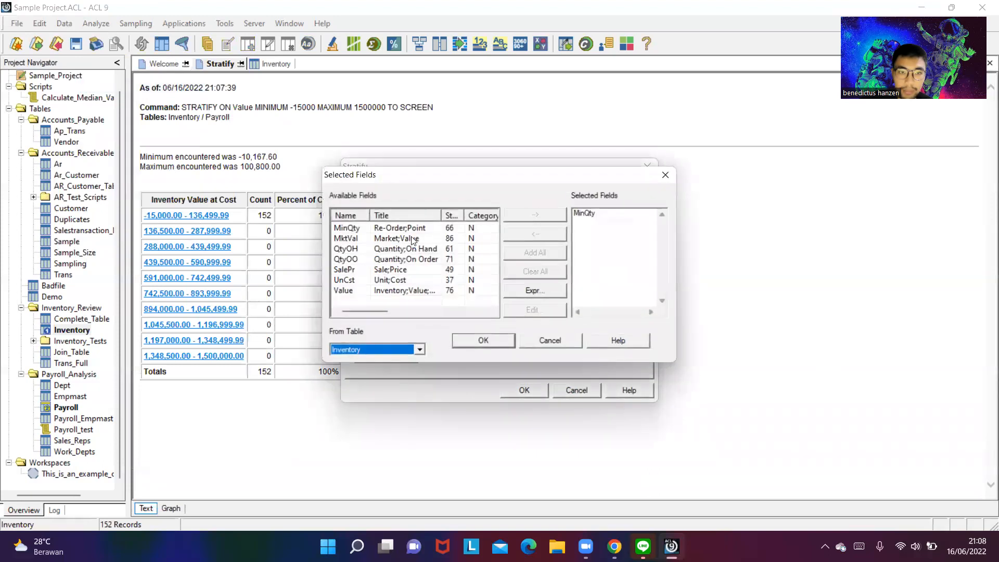
{"action": "left_click", "coordinate": [348, 290]}
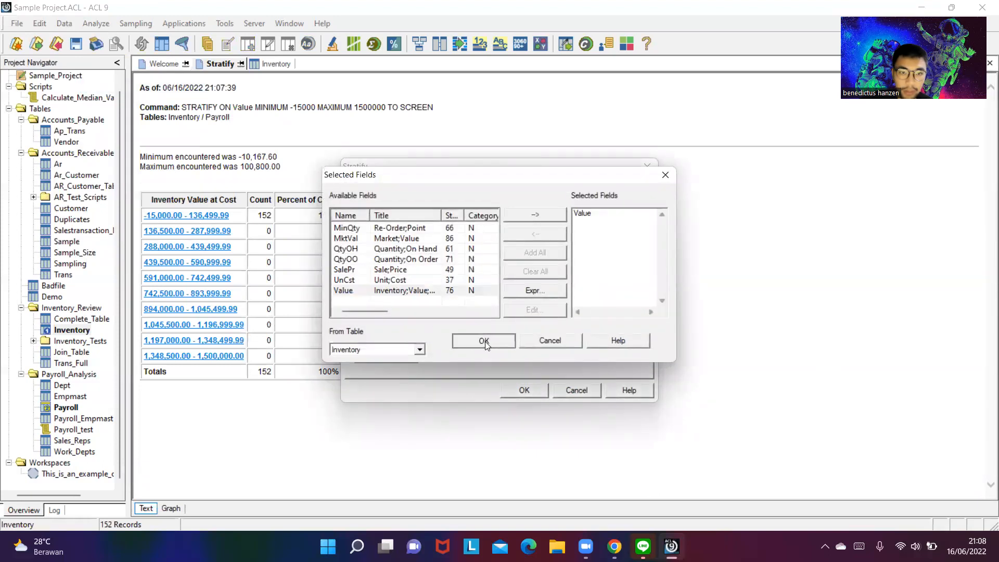
{"action": "left_click", "coordinate": [485, 341]}
- Set the stratify minimum to -15000 and the maximum to 150000, and run the stratification on Value
{"action": "left_click", "coordinate": [624, 207]}
{"action": "type", "text": "-15000"}
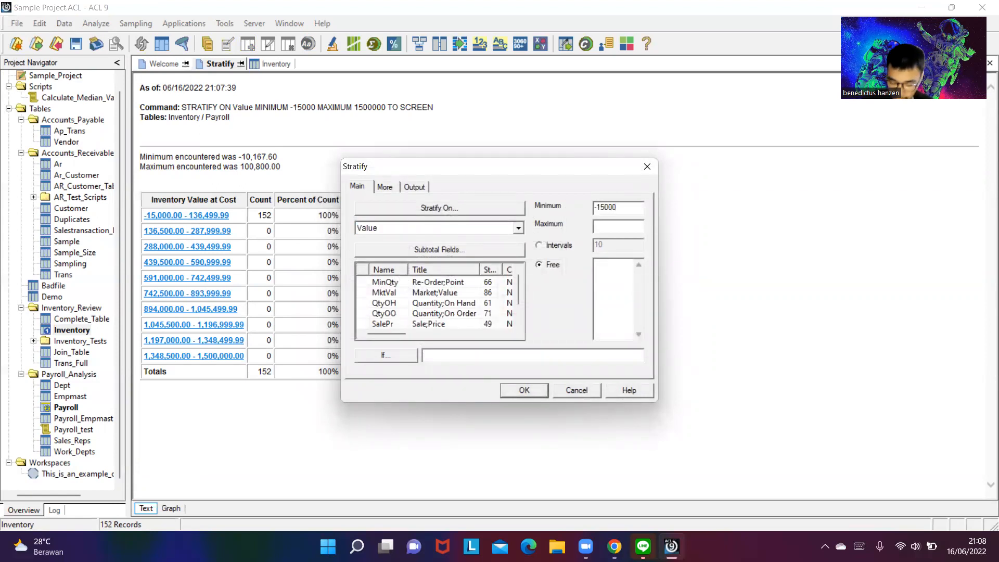
{"action": "left_click", "coordinate": [631, 227]}
{"action": "type", "text": "150000"}
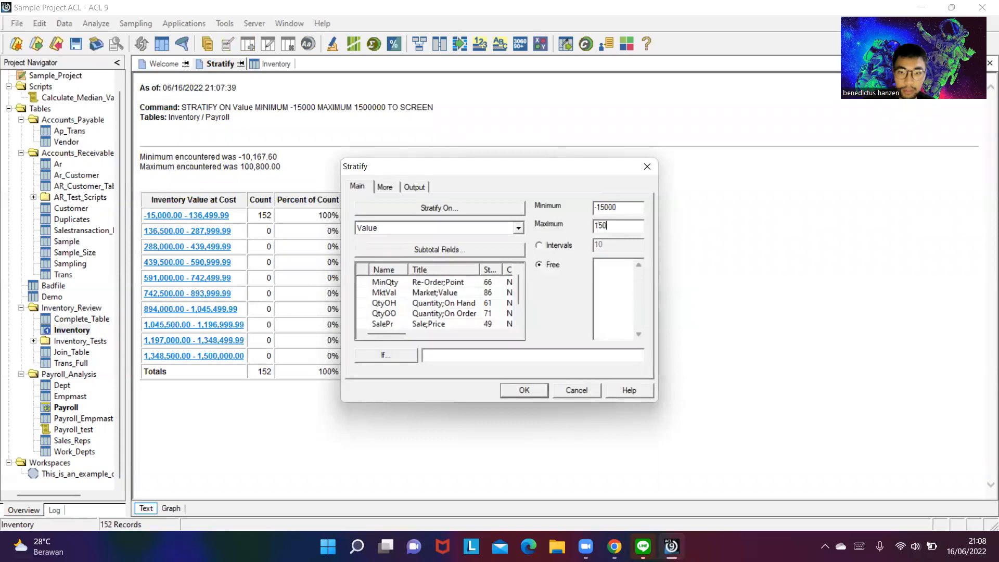
{"action": "left_click", "coordinate": [531, 391]}
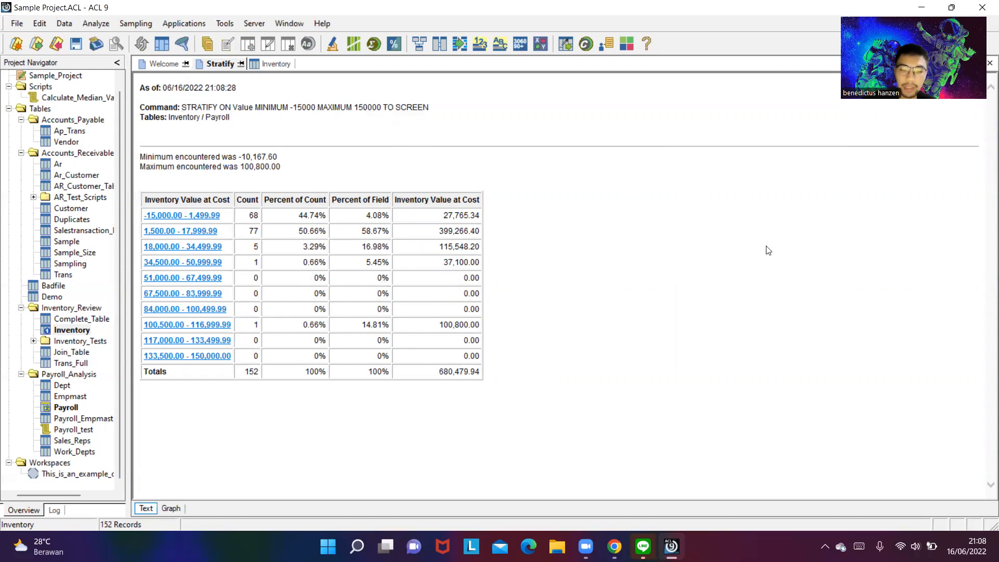
- Capture a screenshot of the stratify results, check the Inventory task in the browser's exam document, and return to ACL
{"action": "key", "text": "super+Print"}
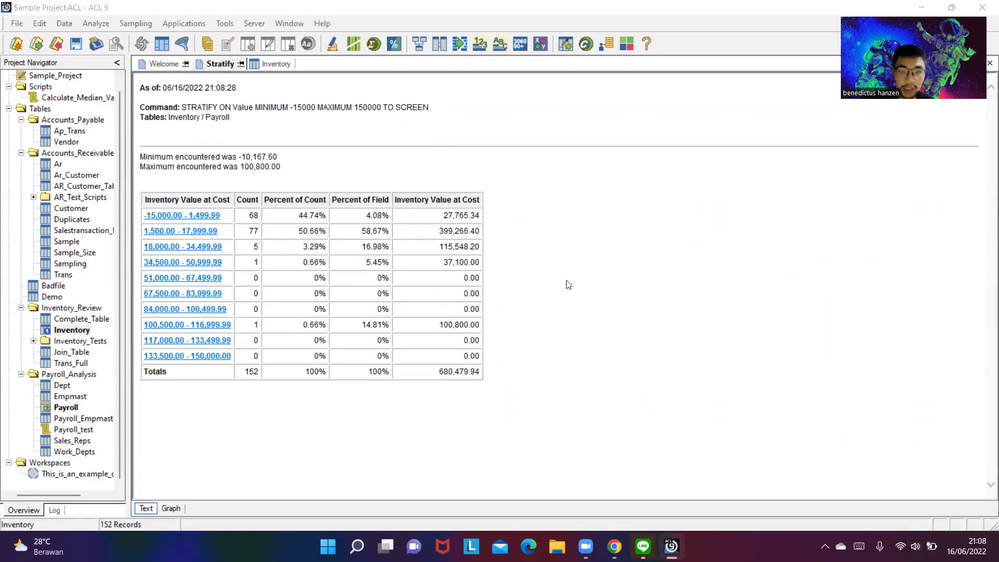
{"action": "key", "text": "alt+Tab"}
{"action": "key", "text": "alt+Tab"}
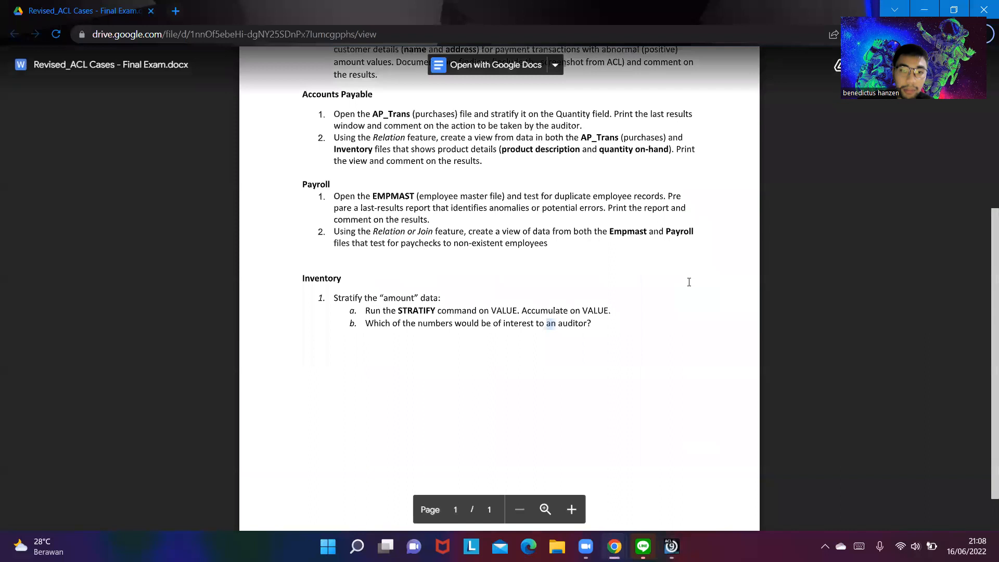
{"action": "key", "text": "alt+Tab"}
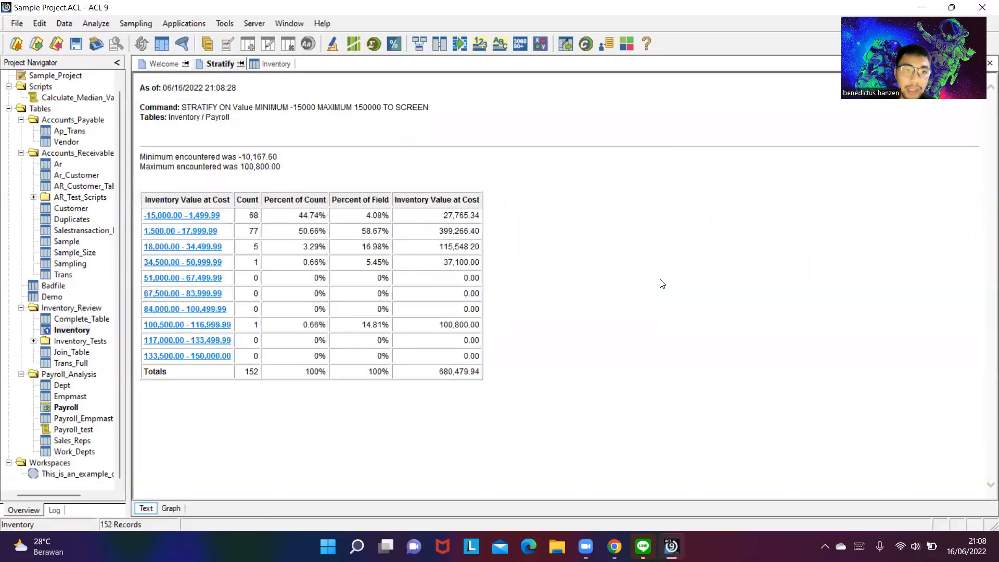